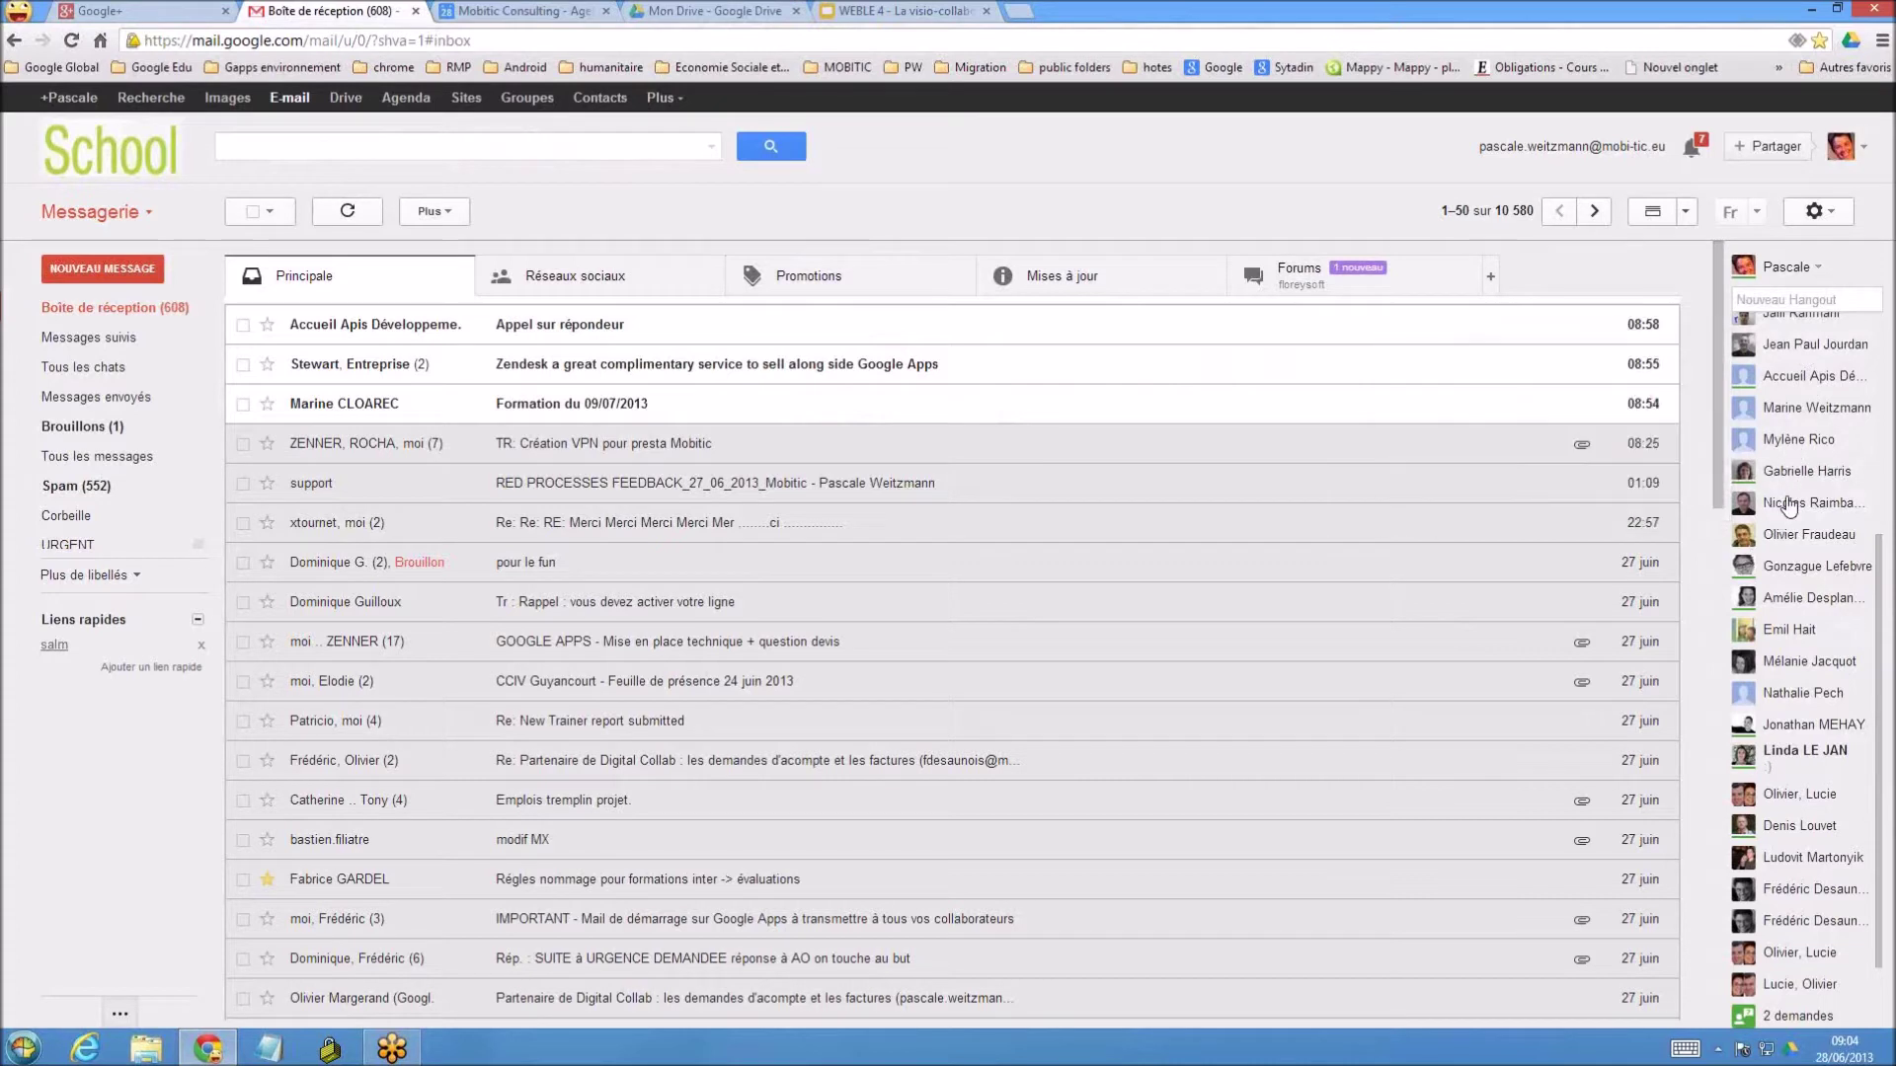
Open a chat conversation with an online contact from the Gmail chat list and close it
{"action": "mouse_move", "coordinate": [1795, 478]}
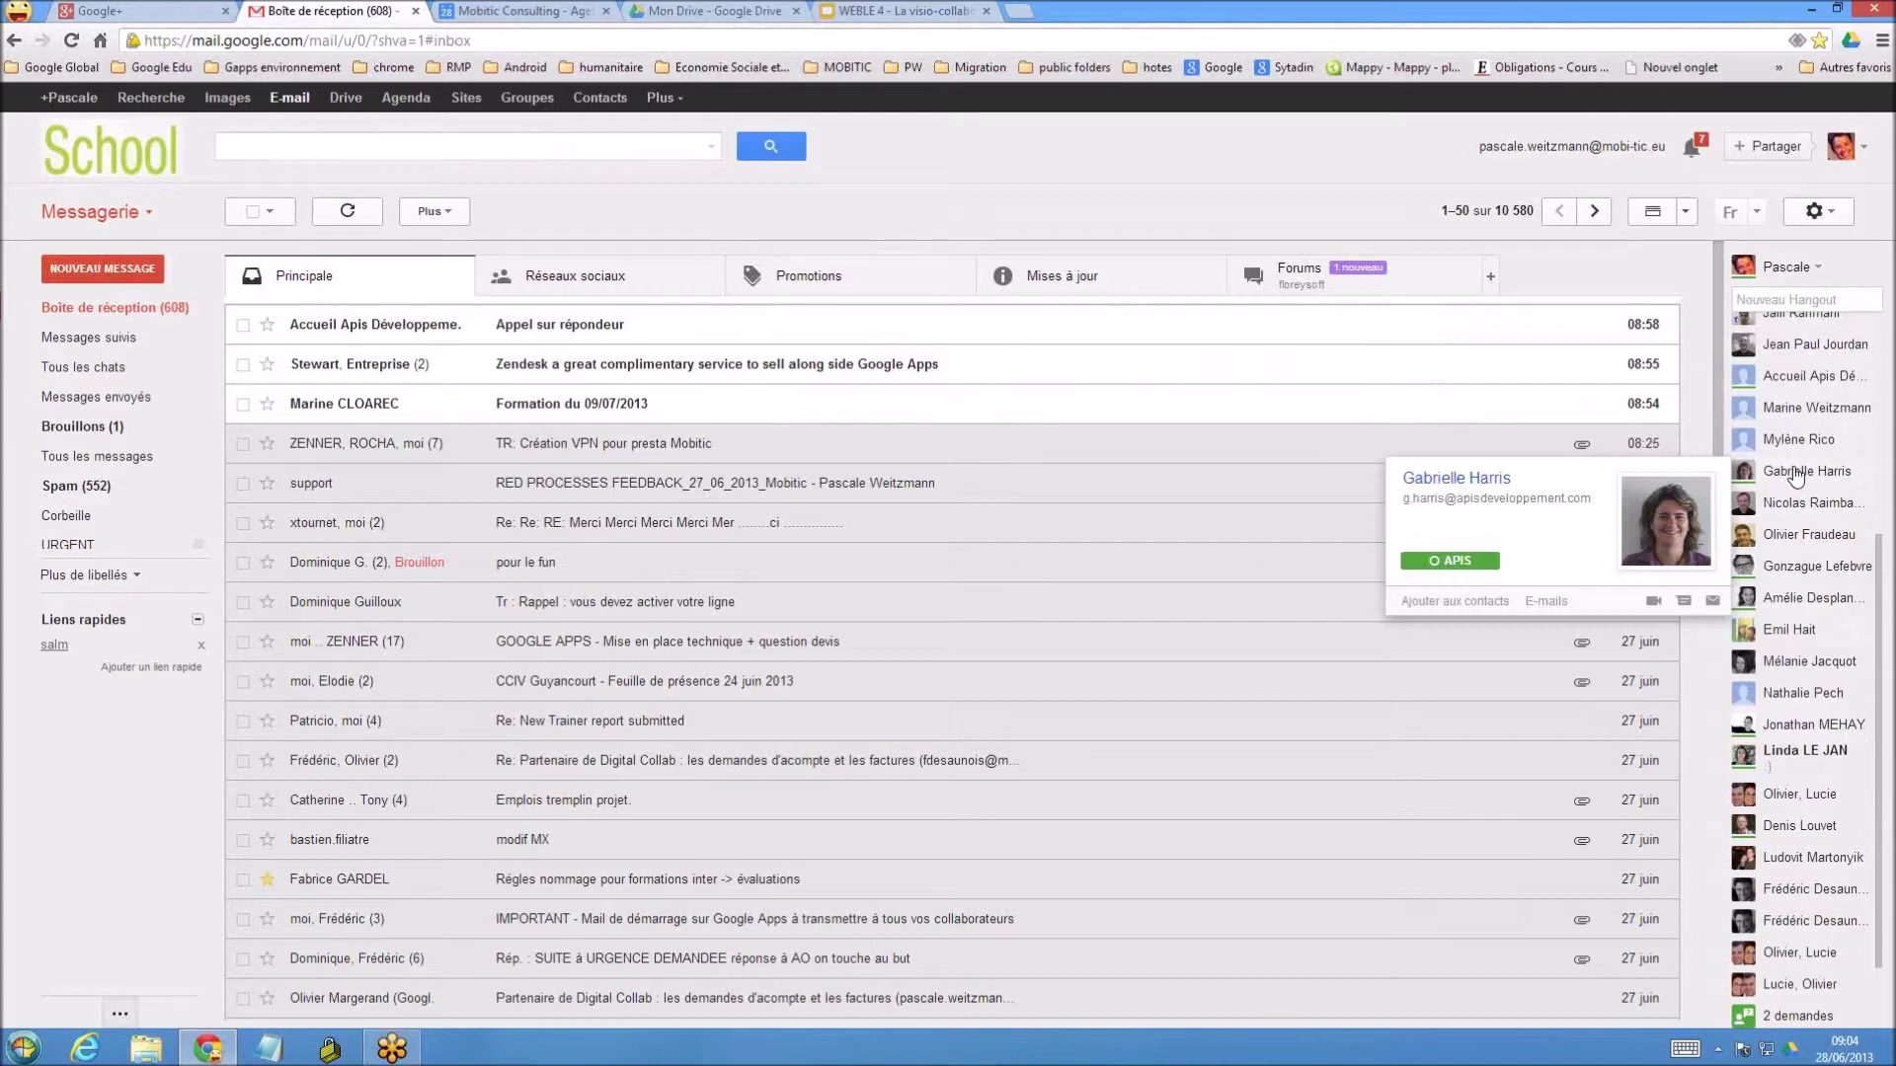
{"action": "left_click", "coordinate": [1795, 474]}
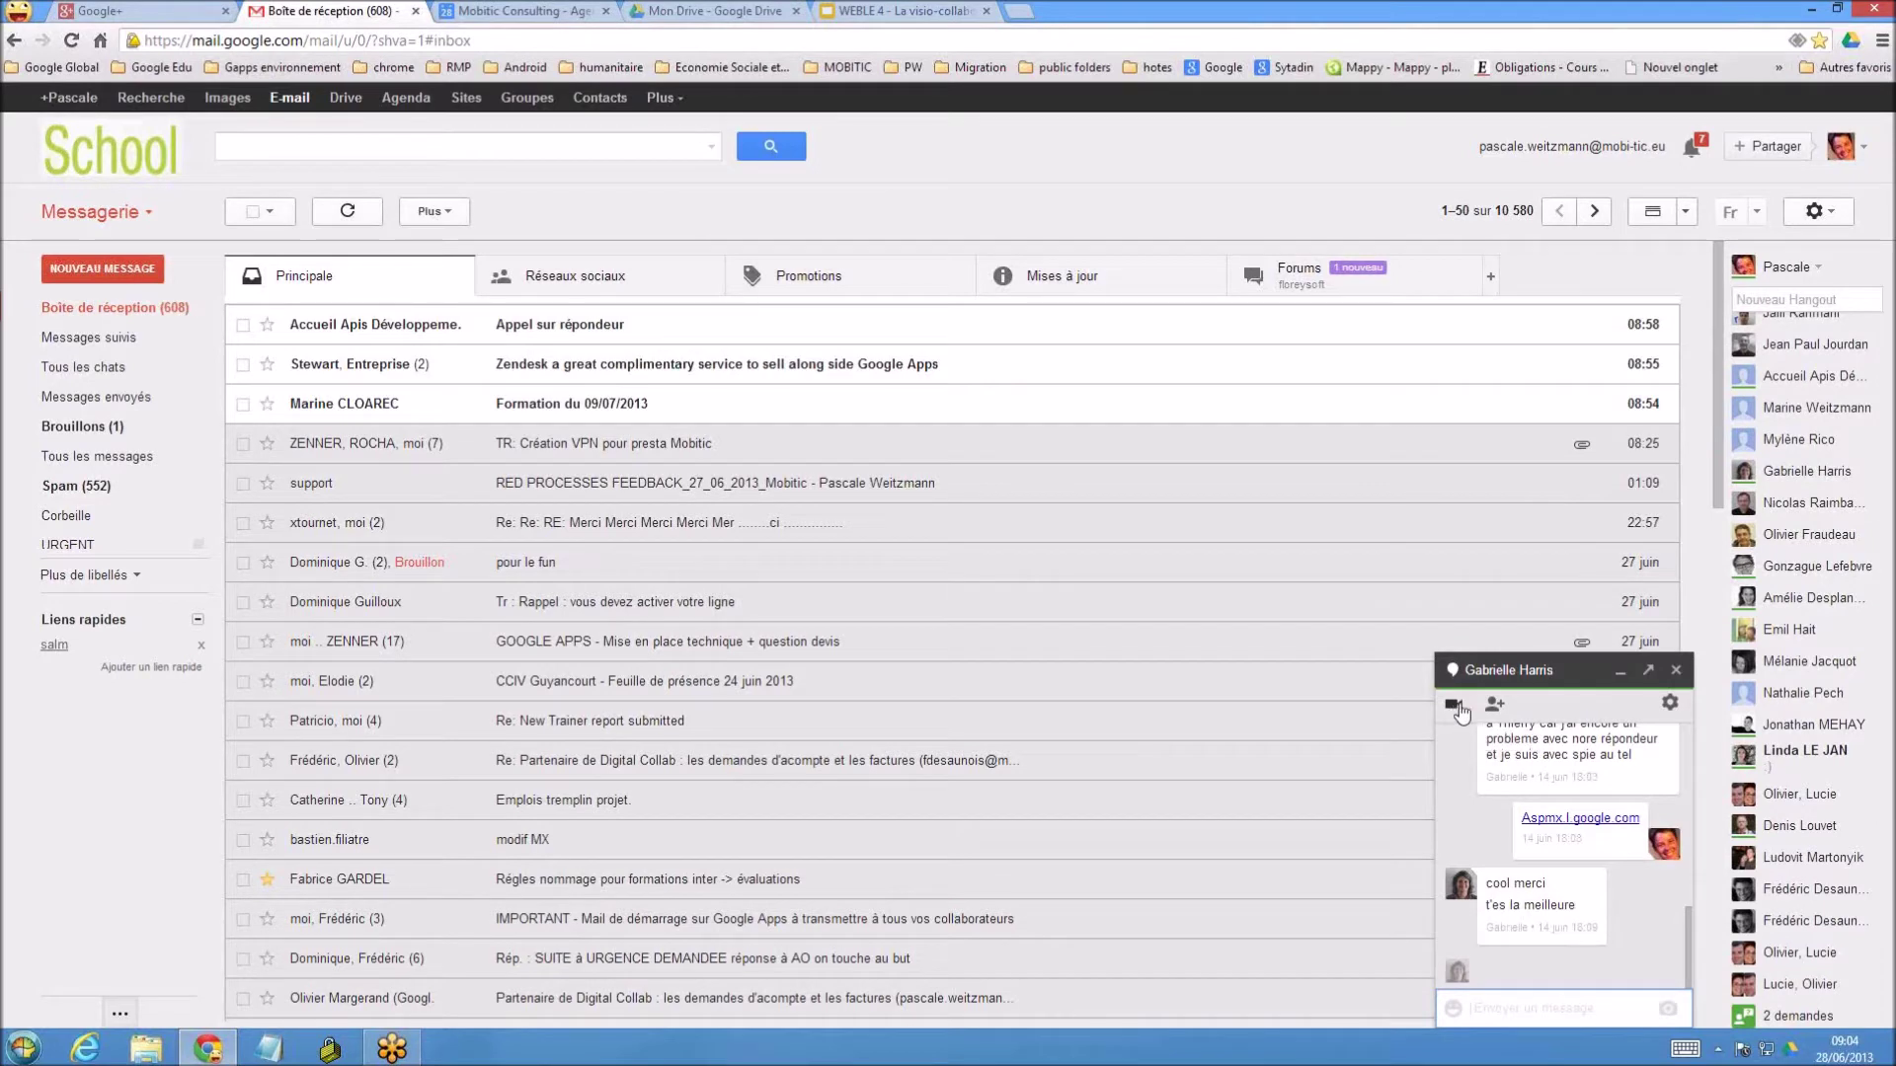
{"action": "left_click", "coordinate": [1676, 670]}
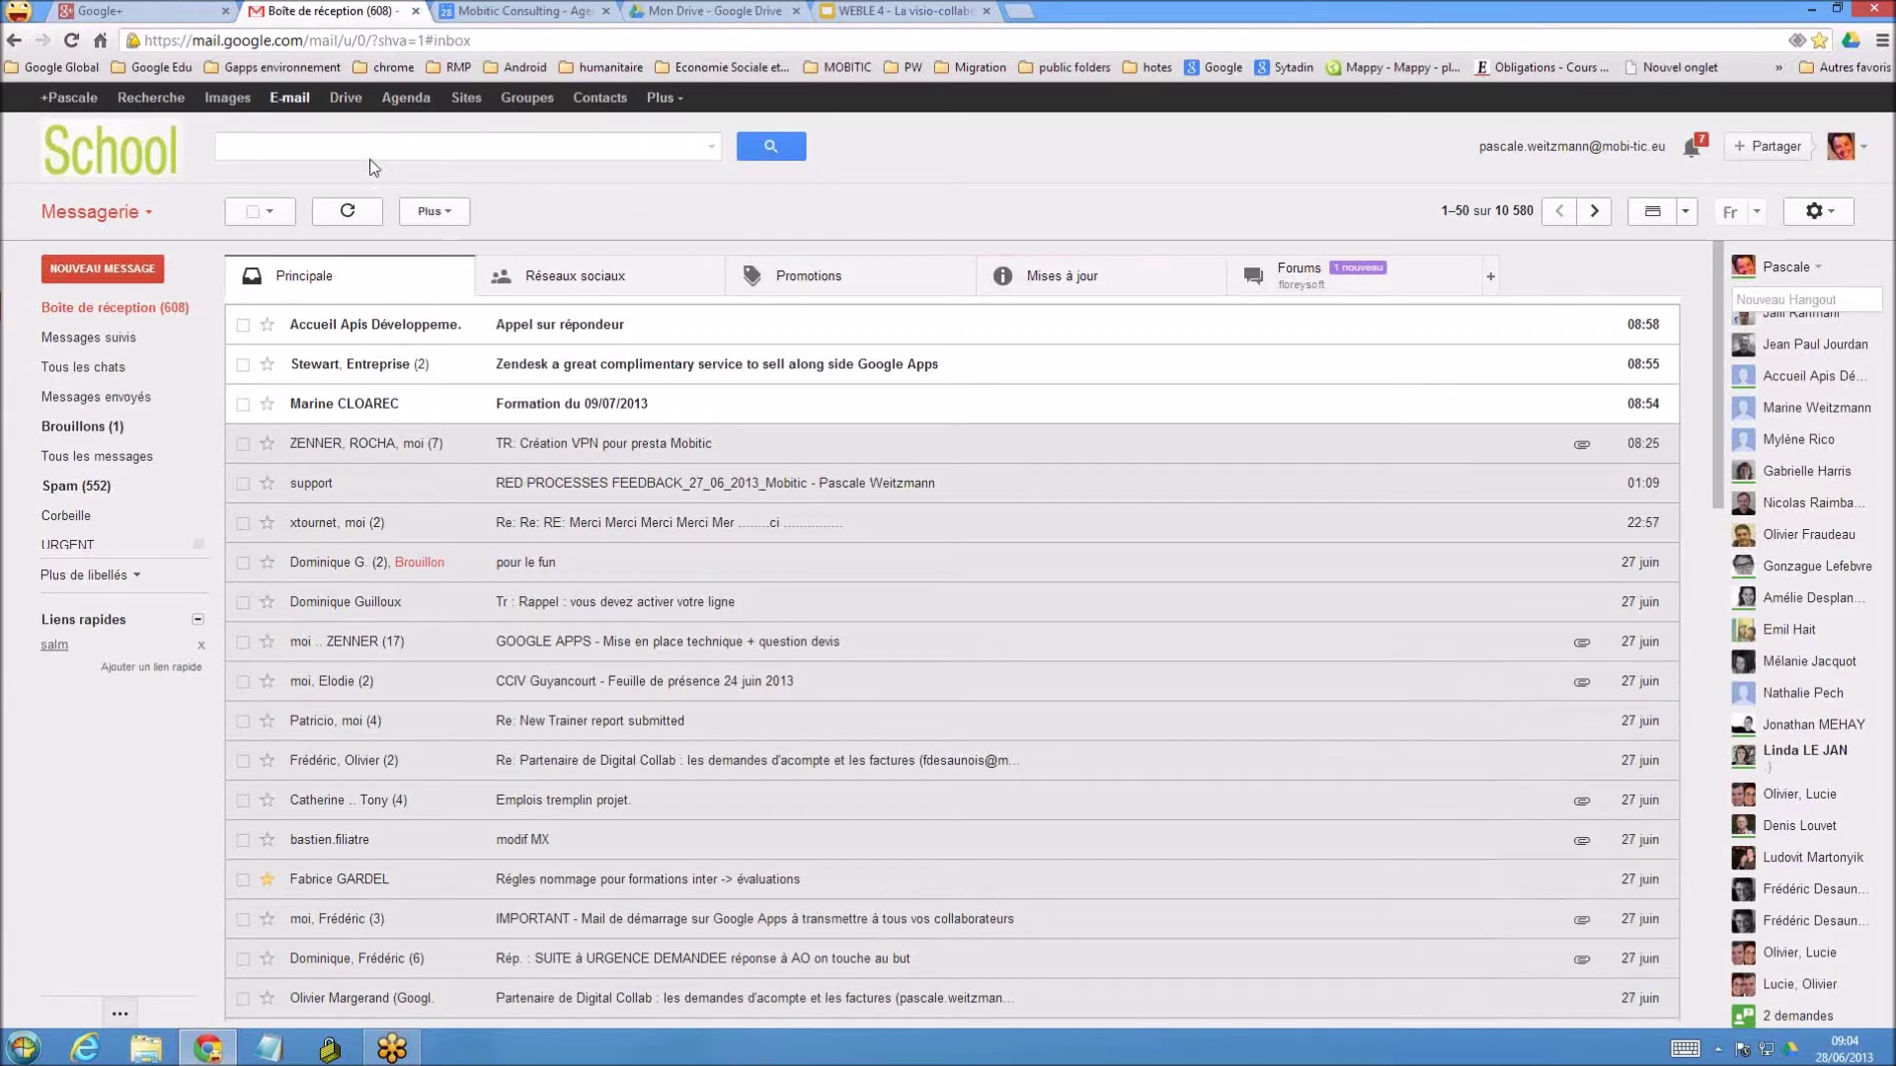
Switch to Google+ and start a new Hangout to view the people and circles available for it
{"action": "left_click", "coordinate": [137, 17]}
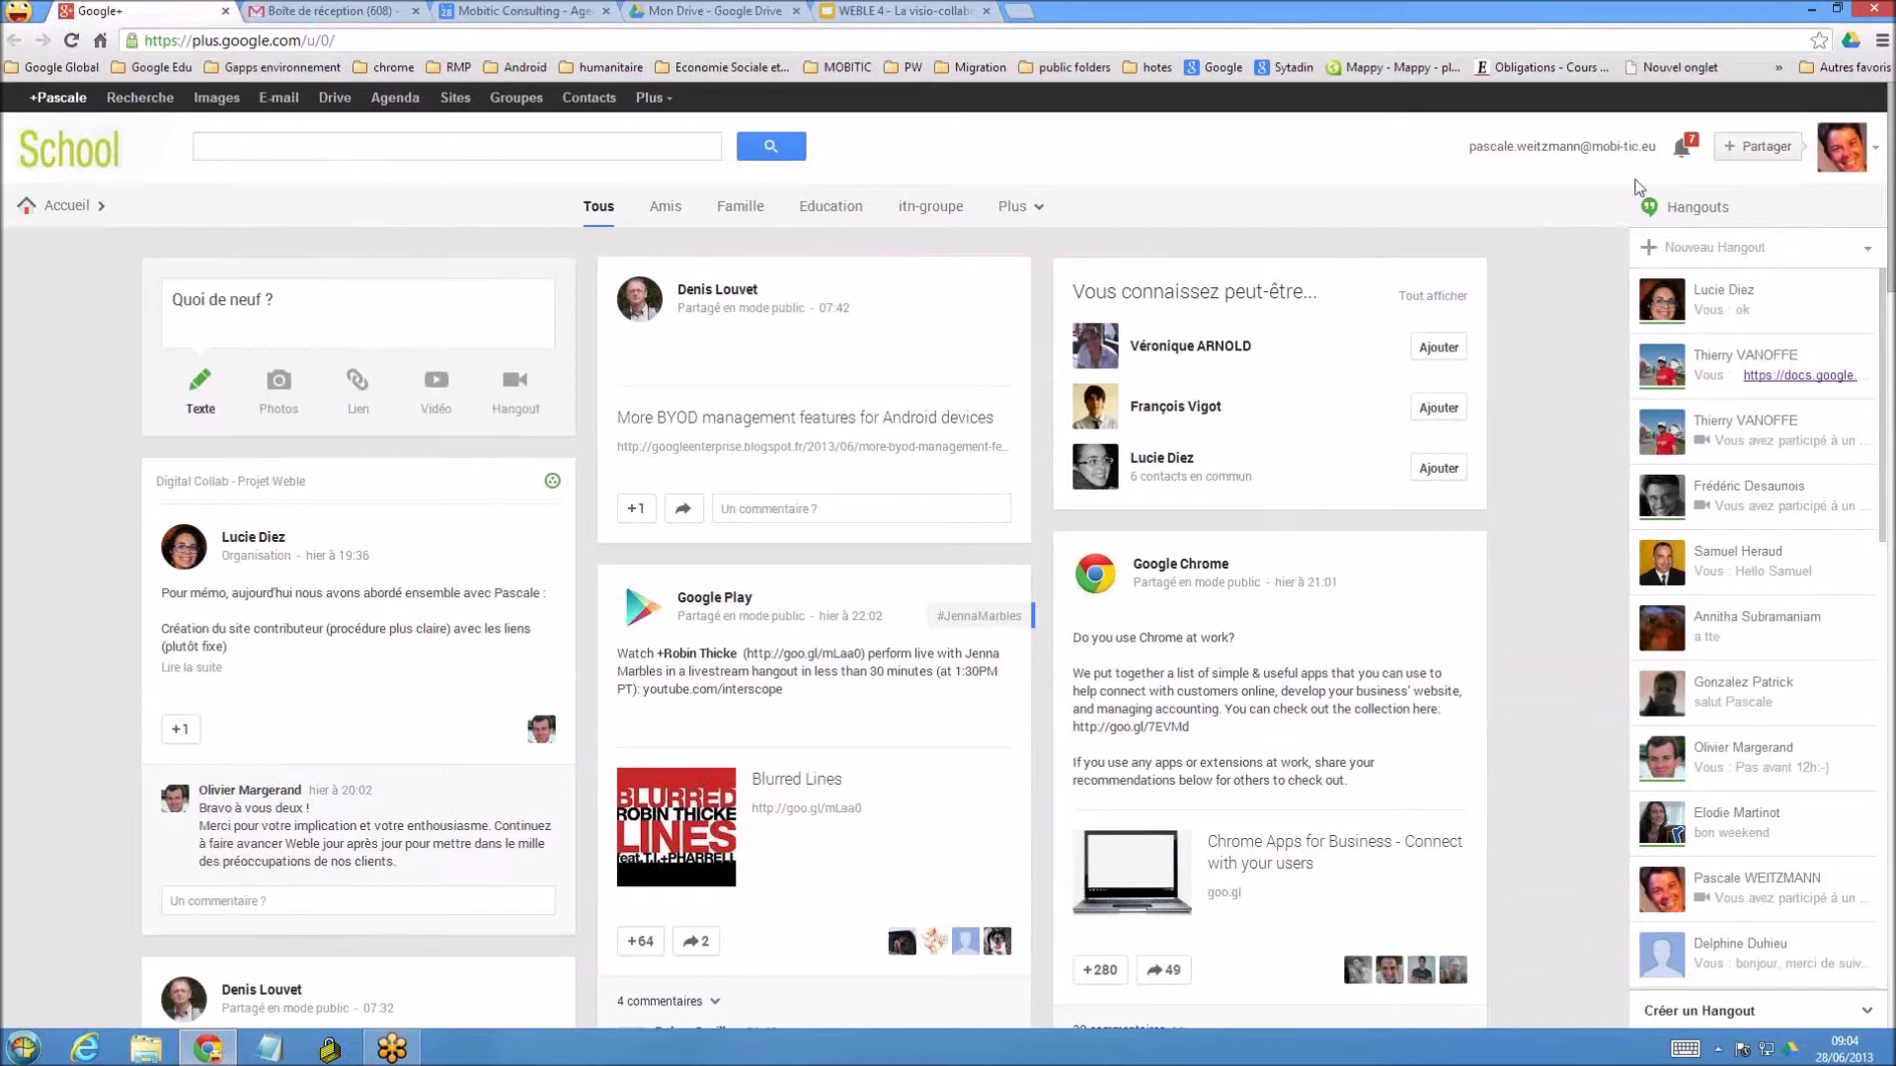
{"action": "left_click", "coordinate": [1650, 253]}
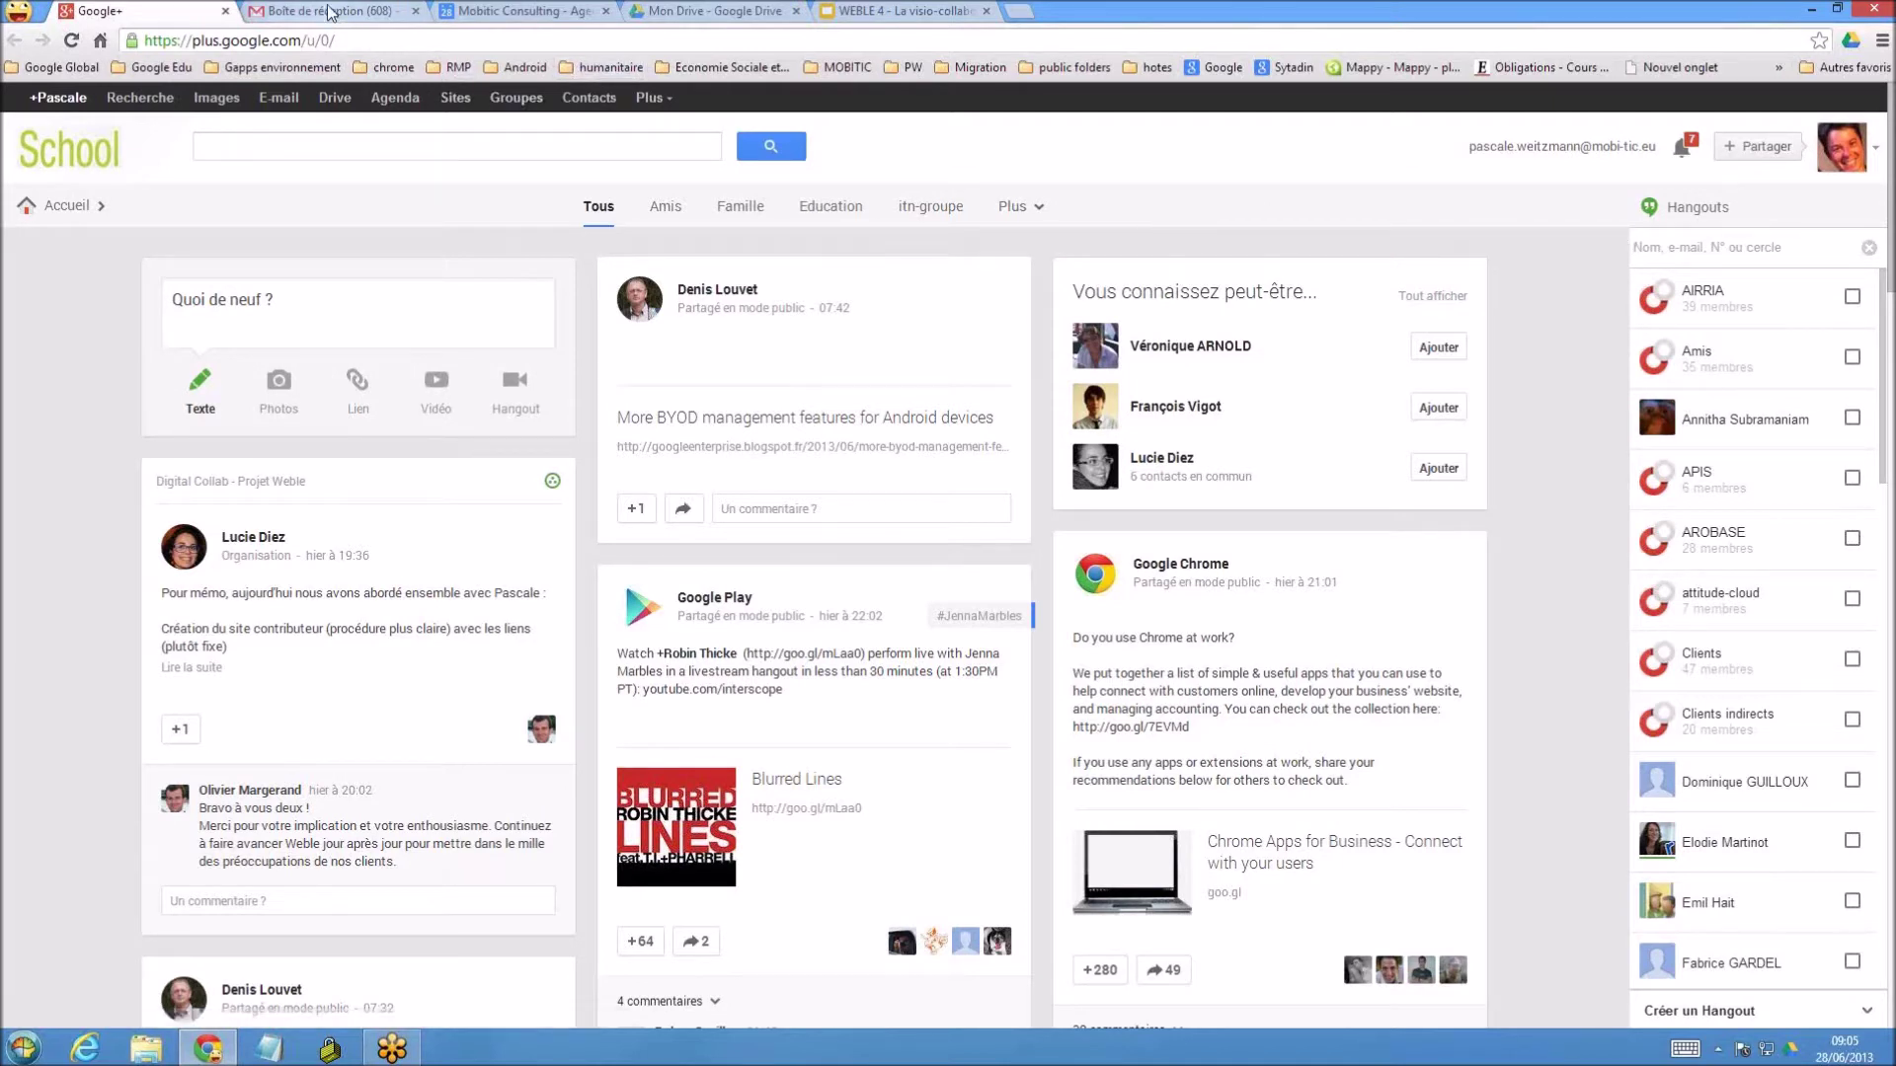
Open the "WEBLE - La visio-collaboration avec Google Apps" event in Google Calendar and join its video call
{"action": "left_click", "coordinate": [490, 10]}
{"action": "left_click", "coordinate": [78, 213]}
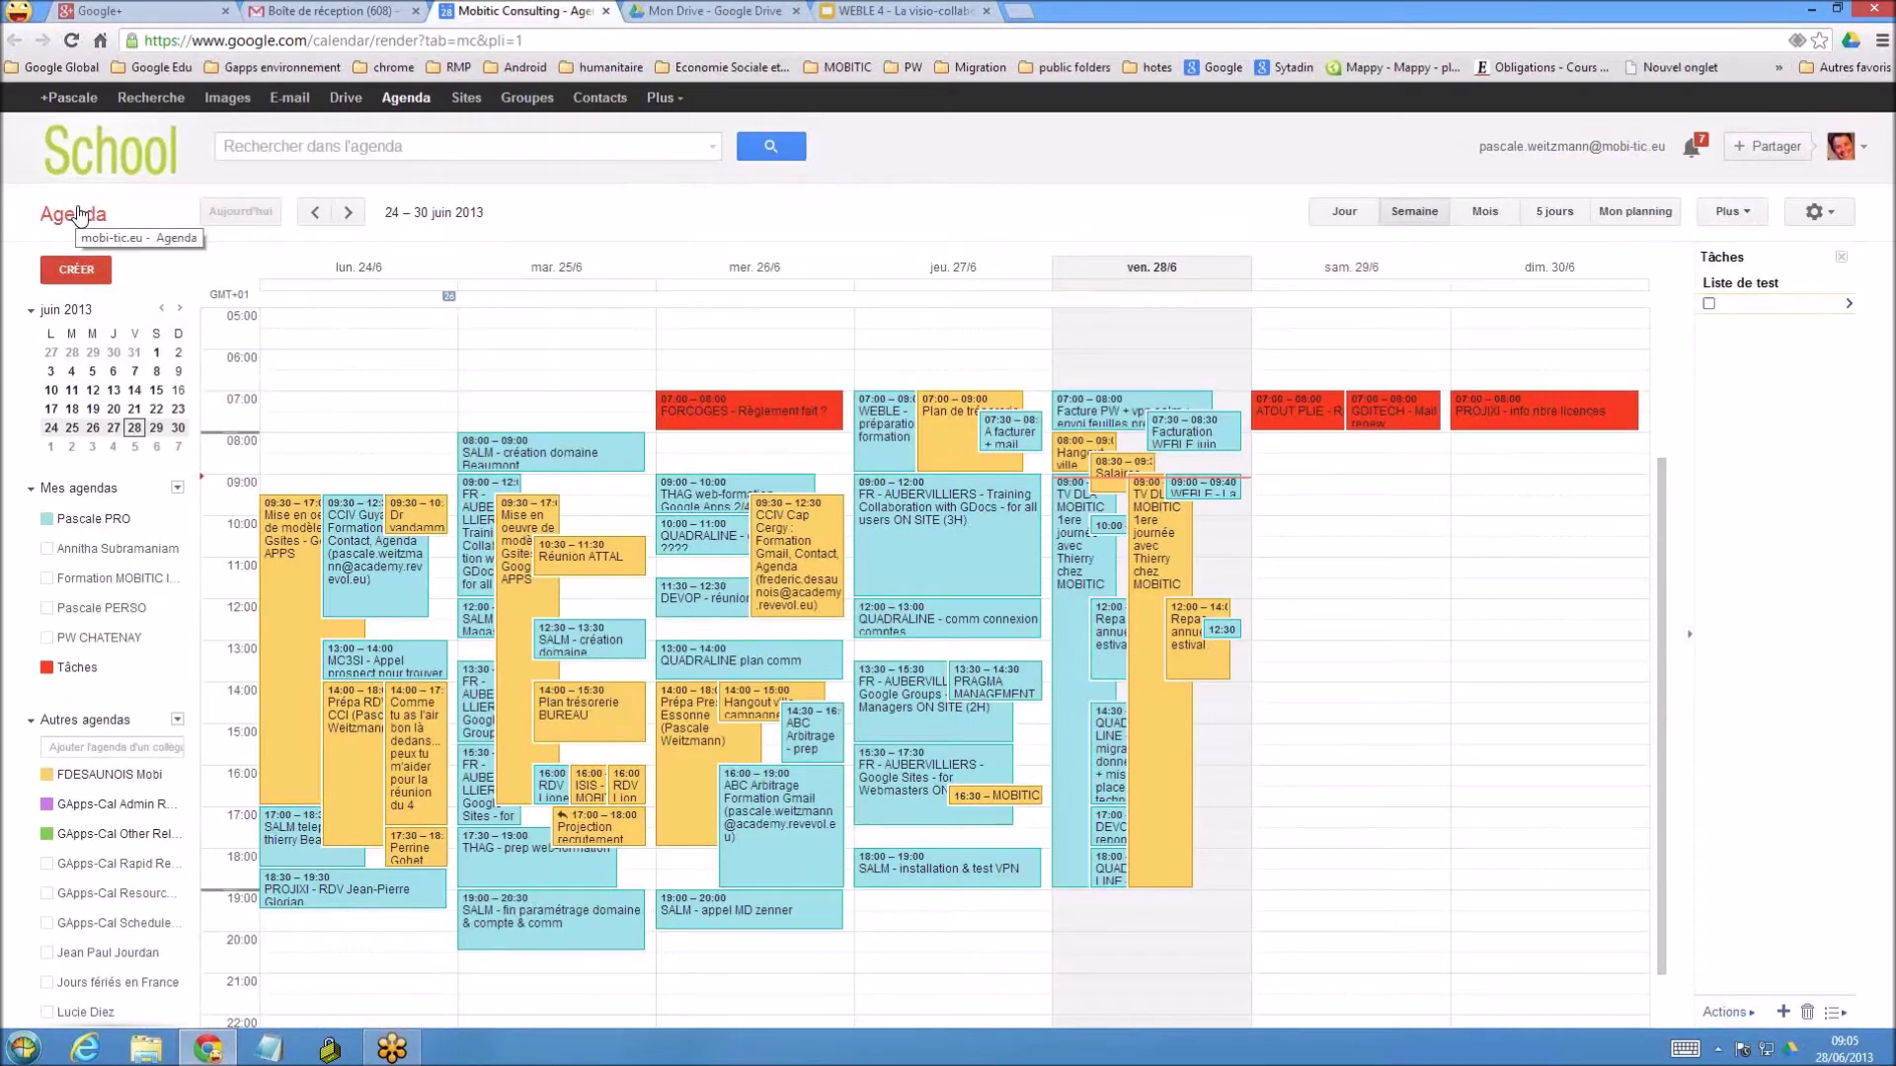
{"action": "left_click", "coordinate": [1201, 502]}
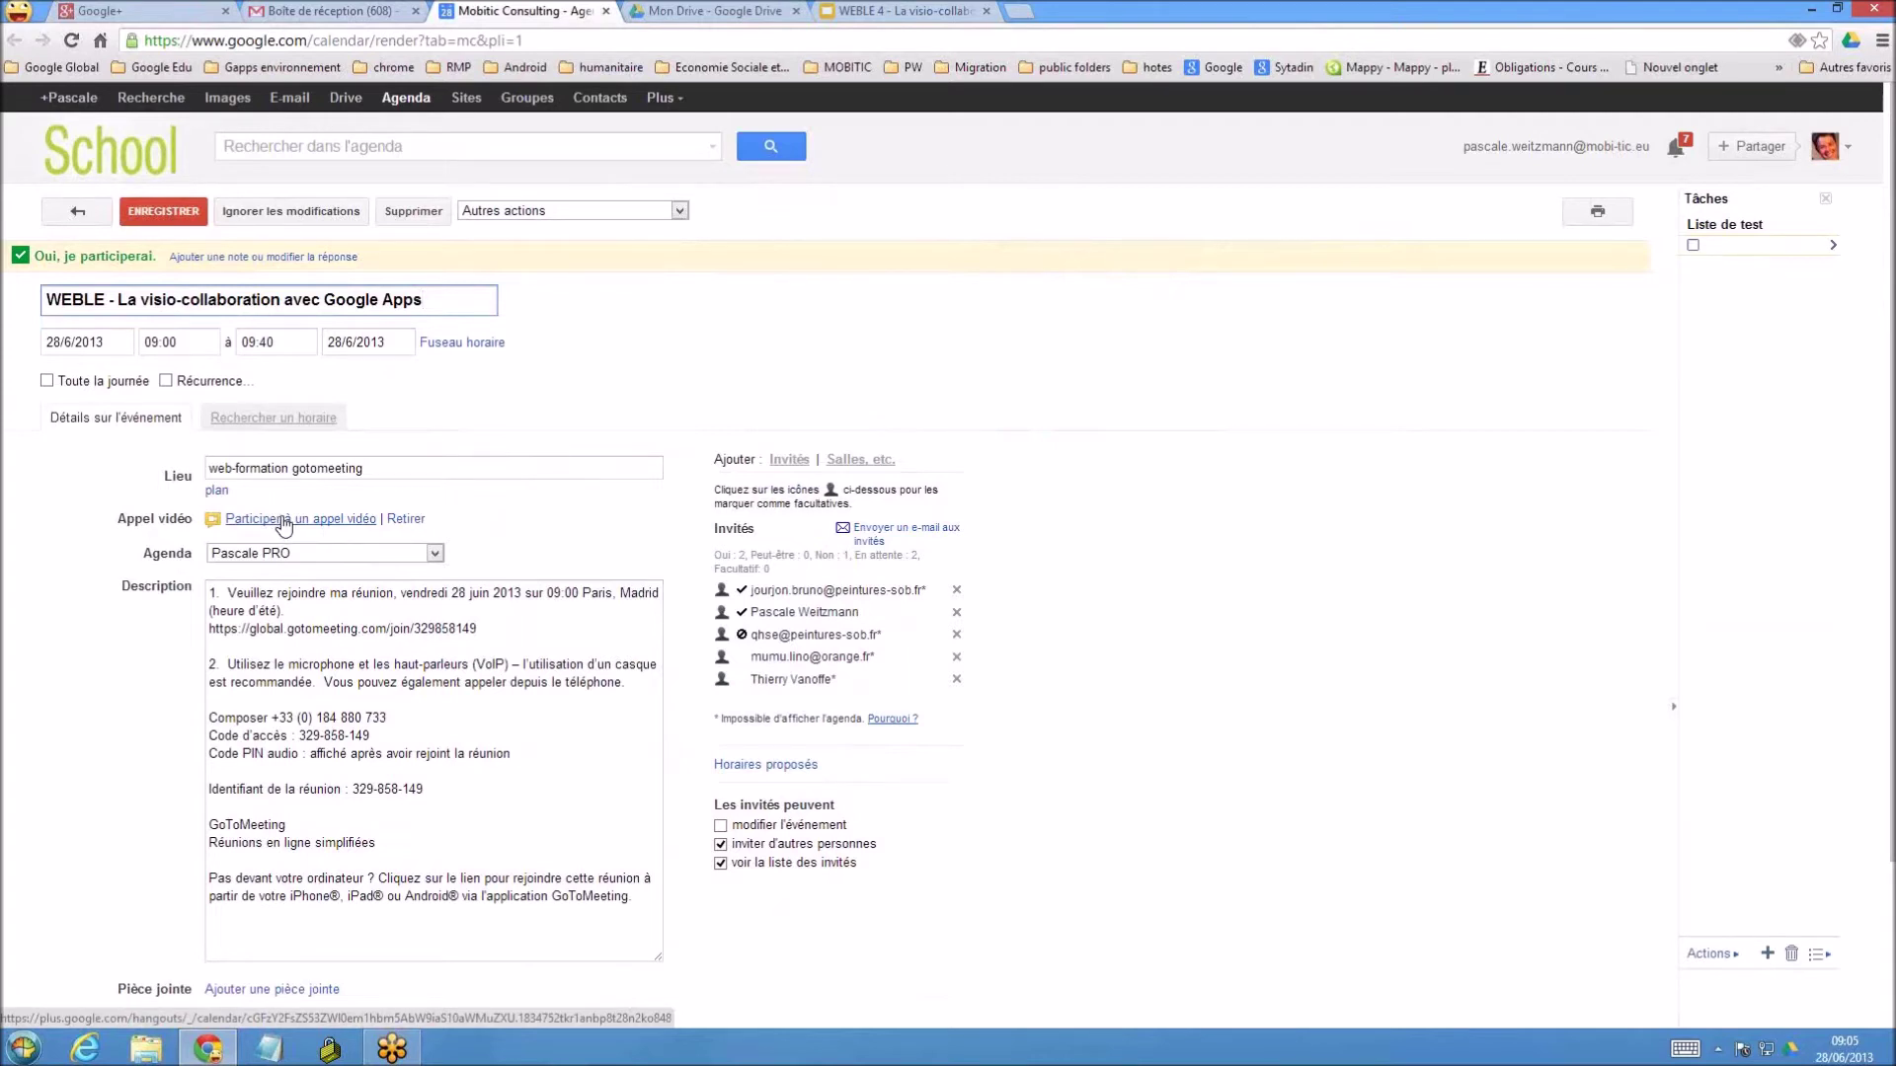
{"action": "left_click", "coordinate": [284, 520]}
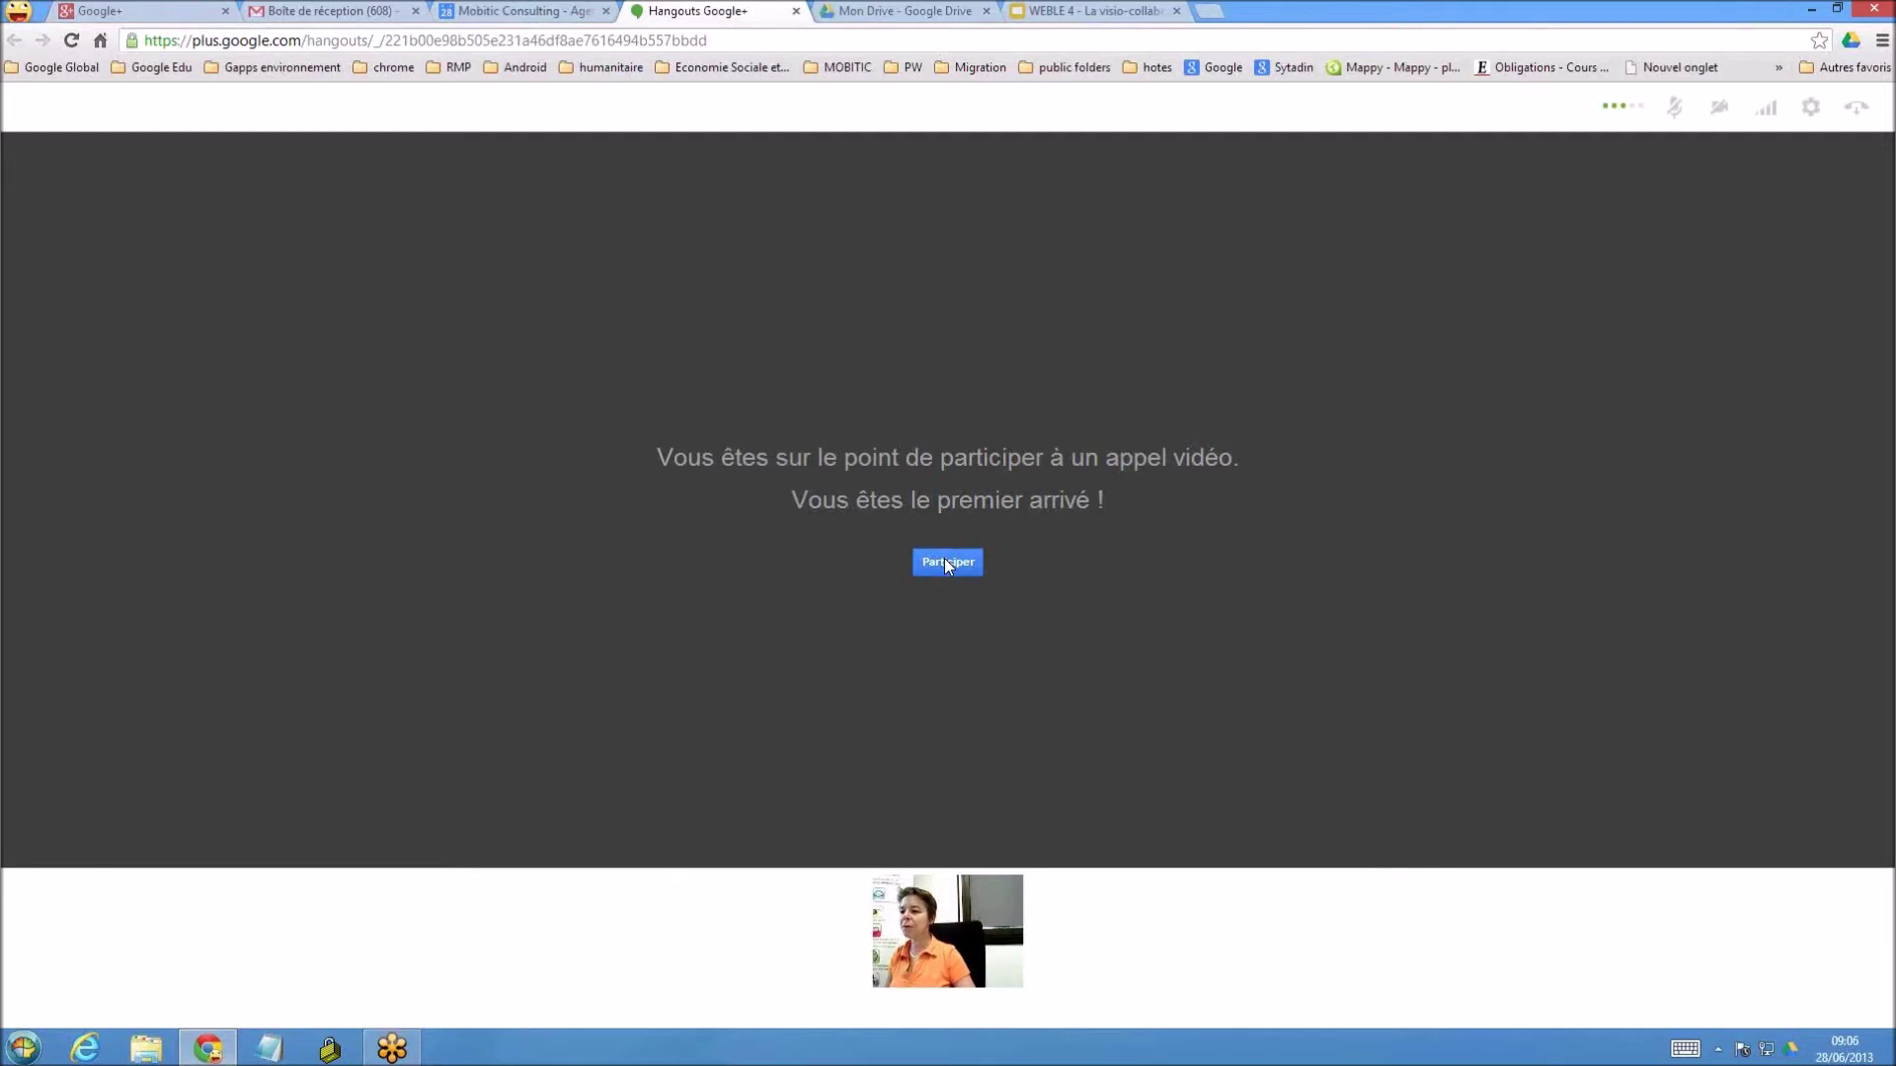
{"action": "left_click", "coordinate": [946, 563]}
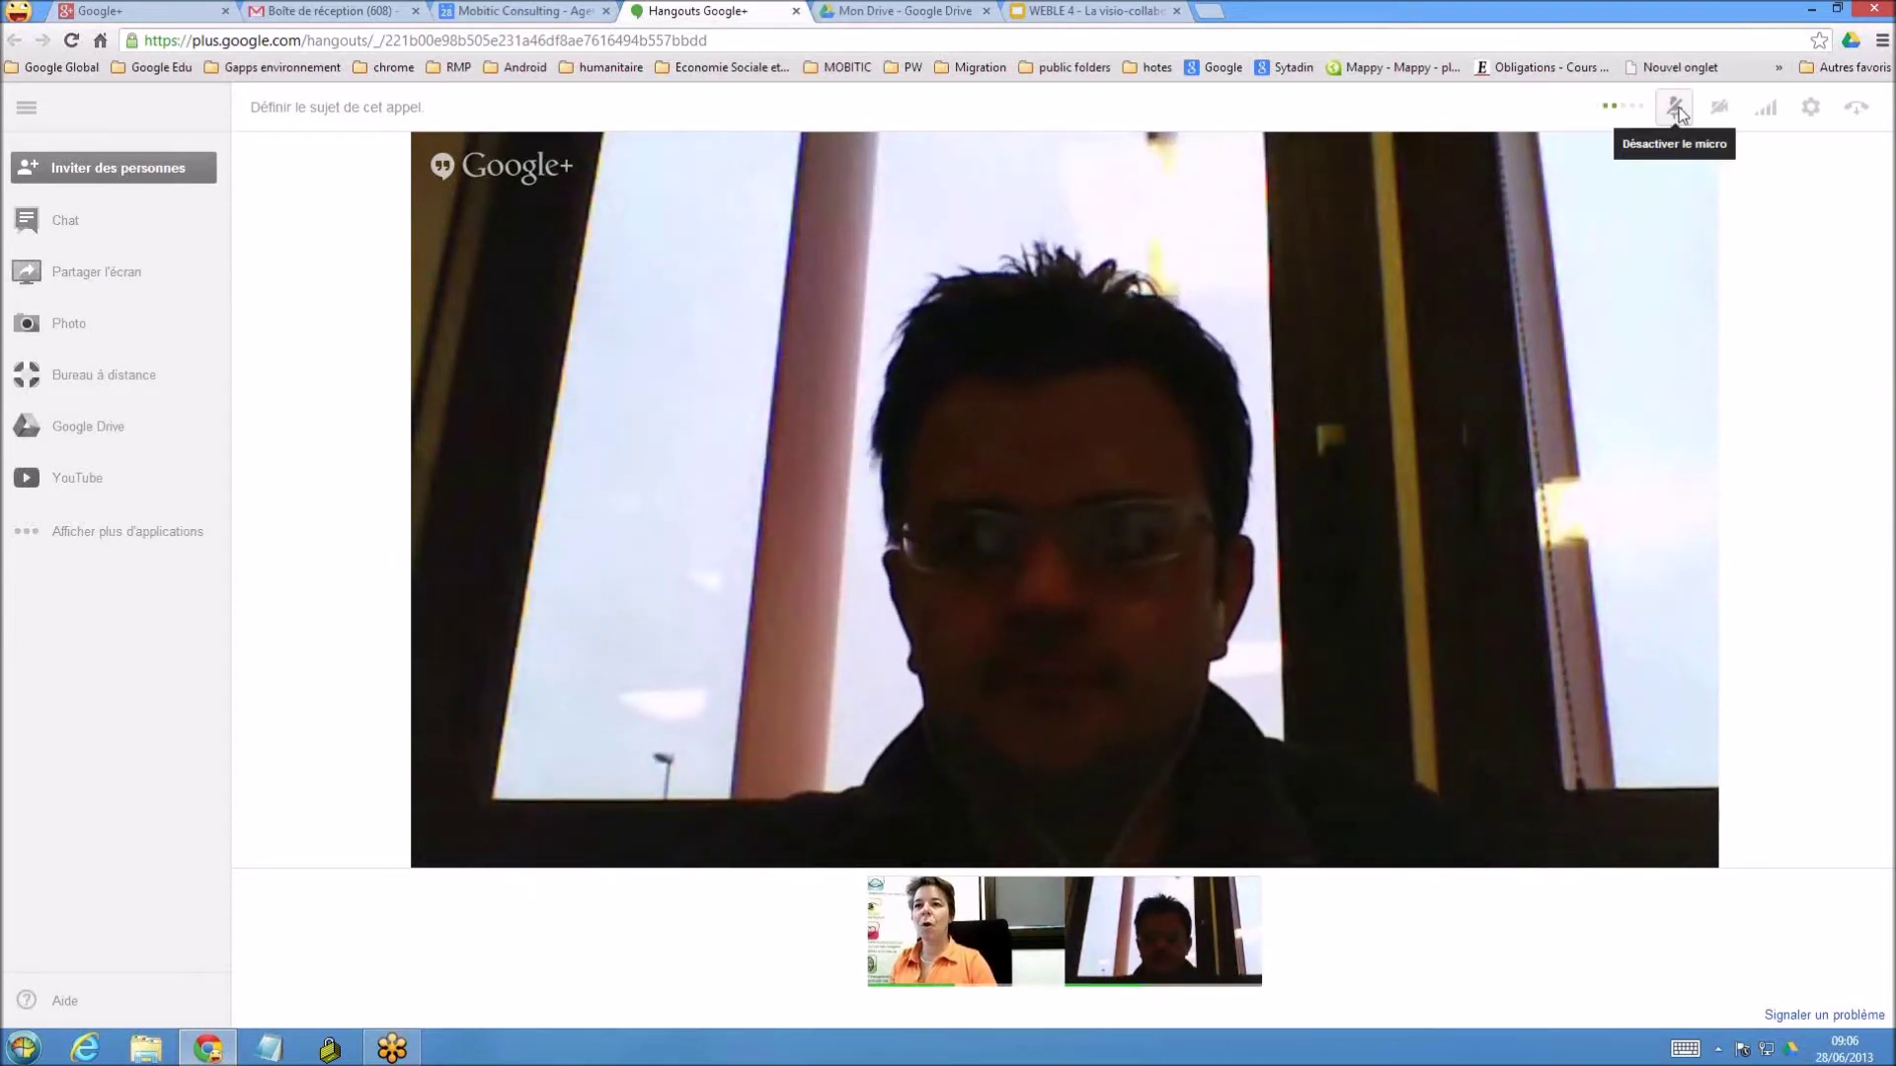
Mute your own microphone in the call and try to mute the other participant's microphone
{"action": "left_click", "coordinate": [1676, 108]}
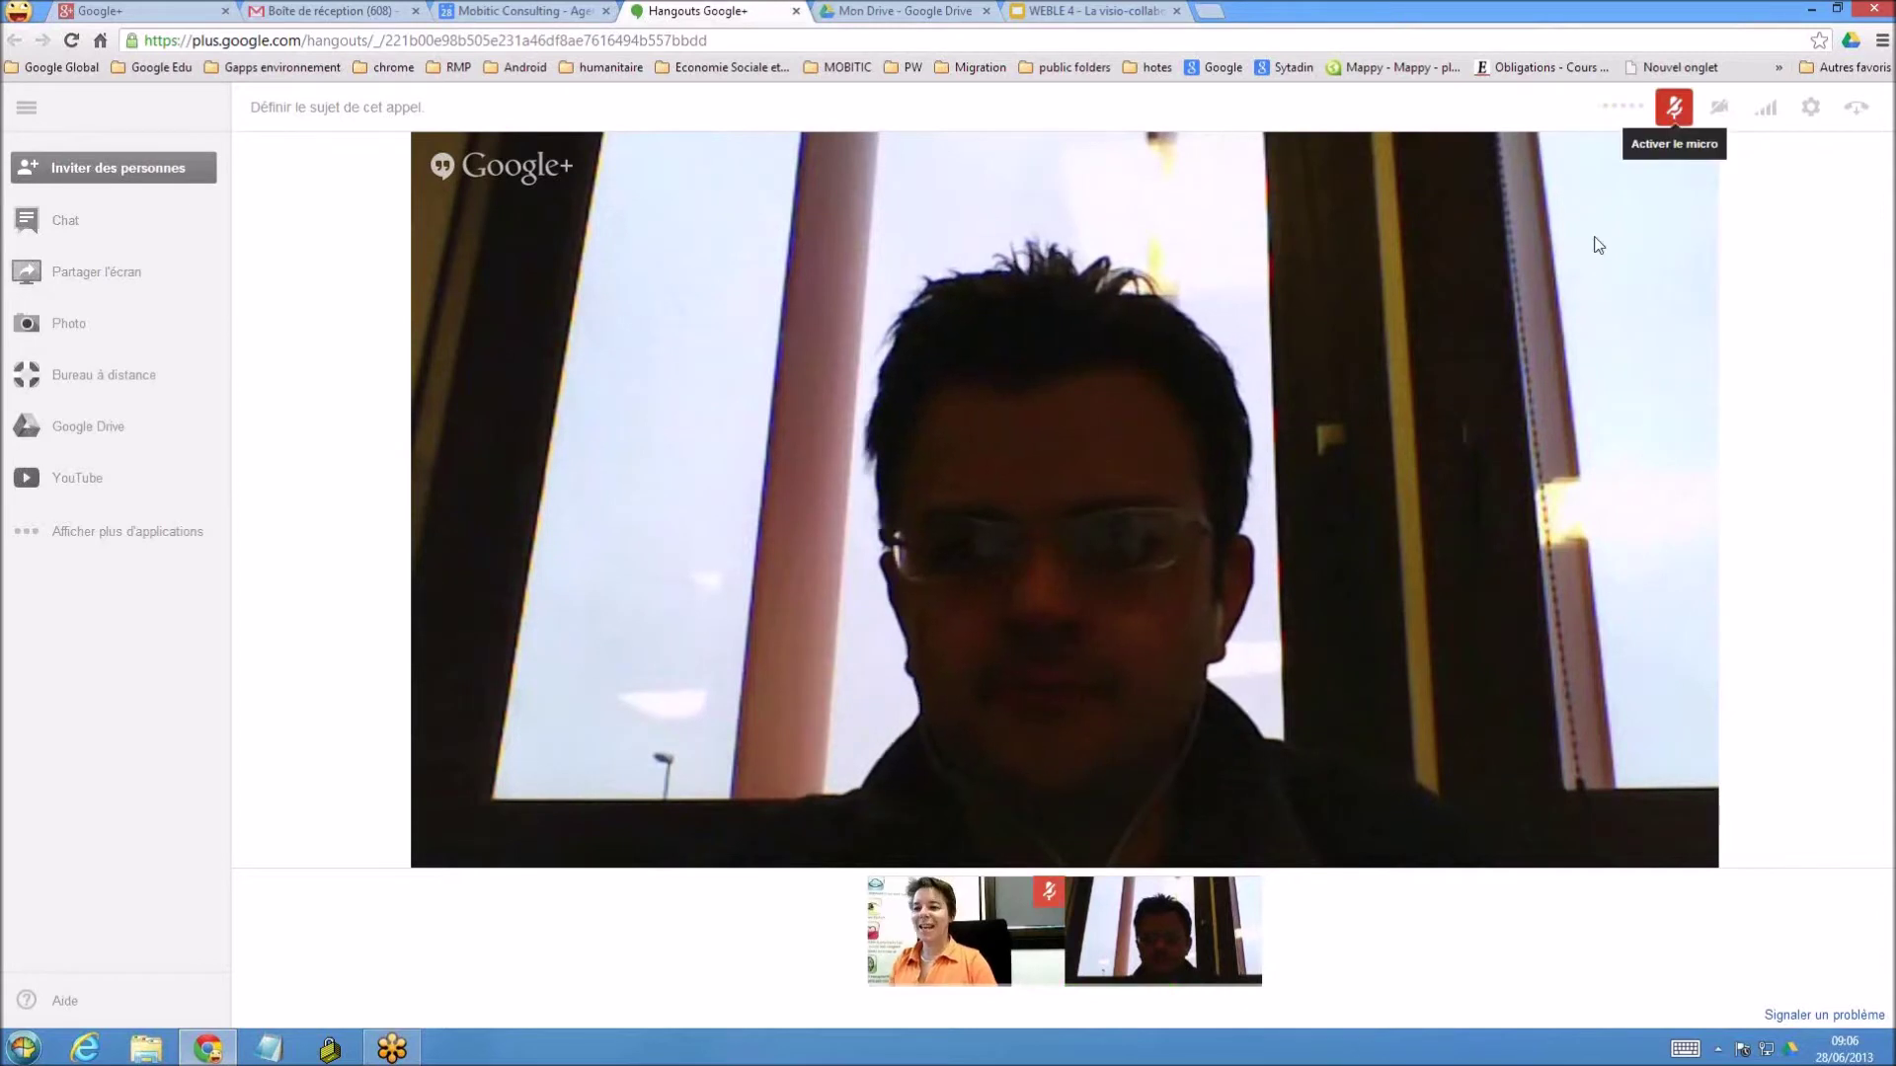
{"action": "mouse_move", "coordinate": [1180, 990]}
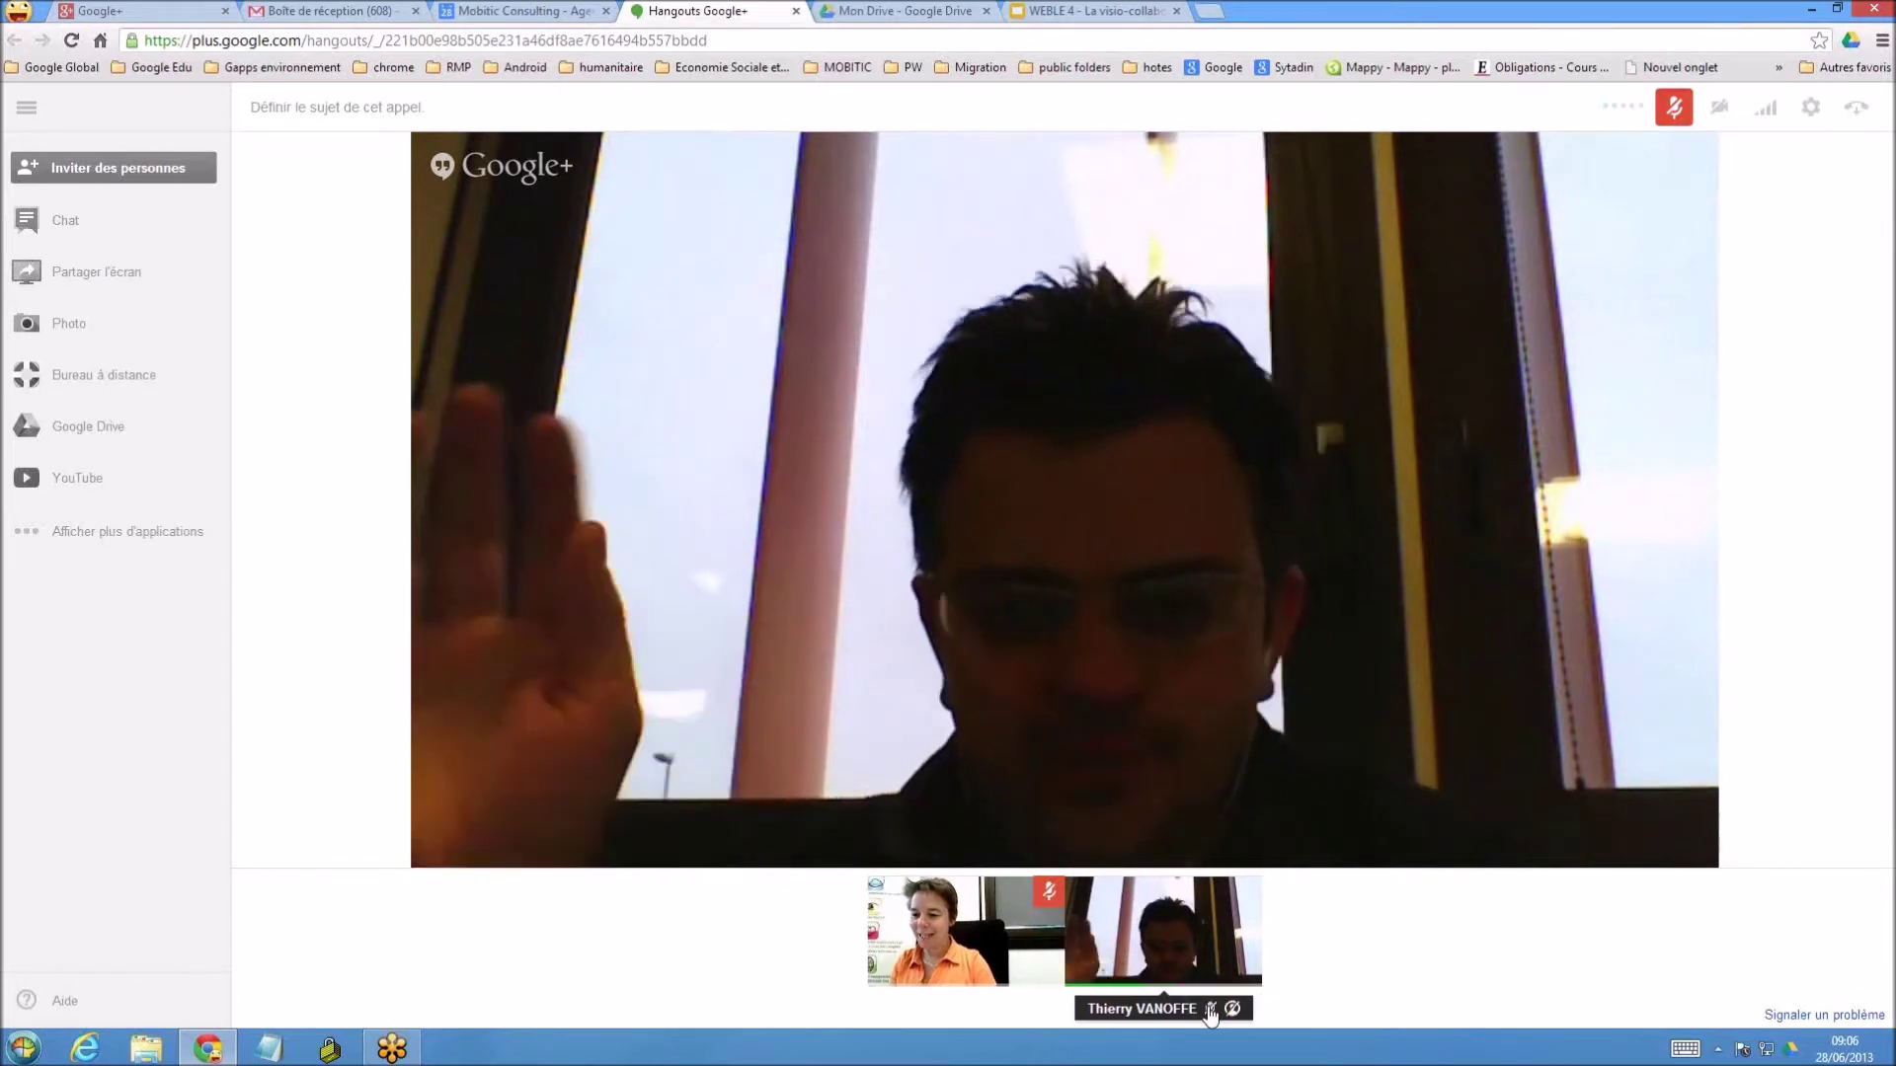
{"action": "left_click", "coordinate": [1210, 1009]}
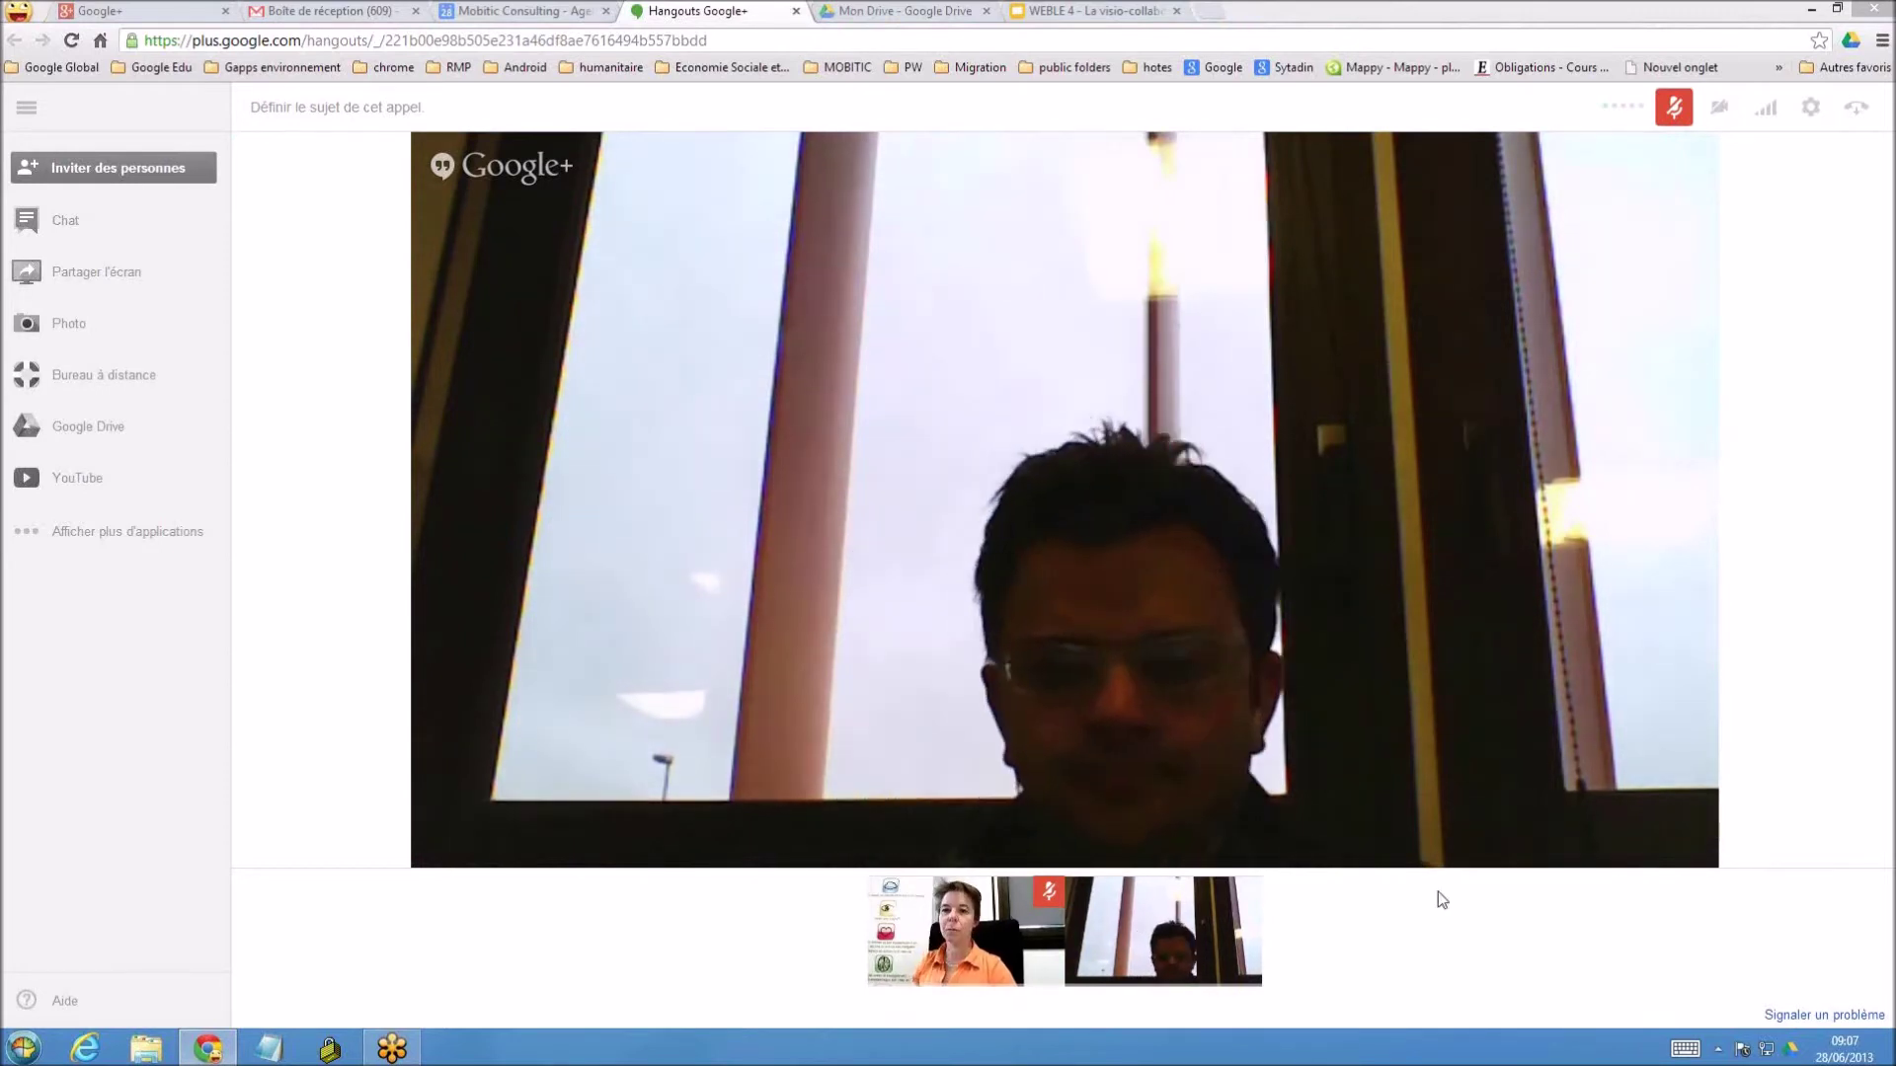
Turn your own camera off in the video call and back on
{"action": "left_click", "coordinate": [1720, 108]}
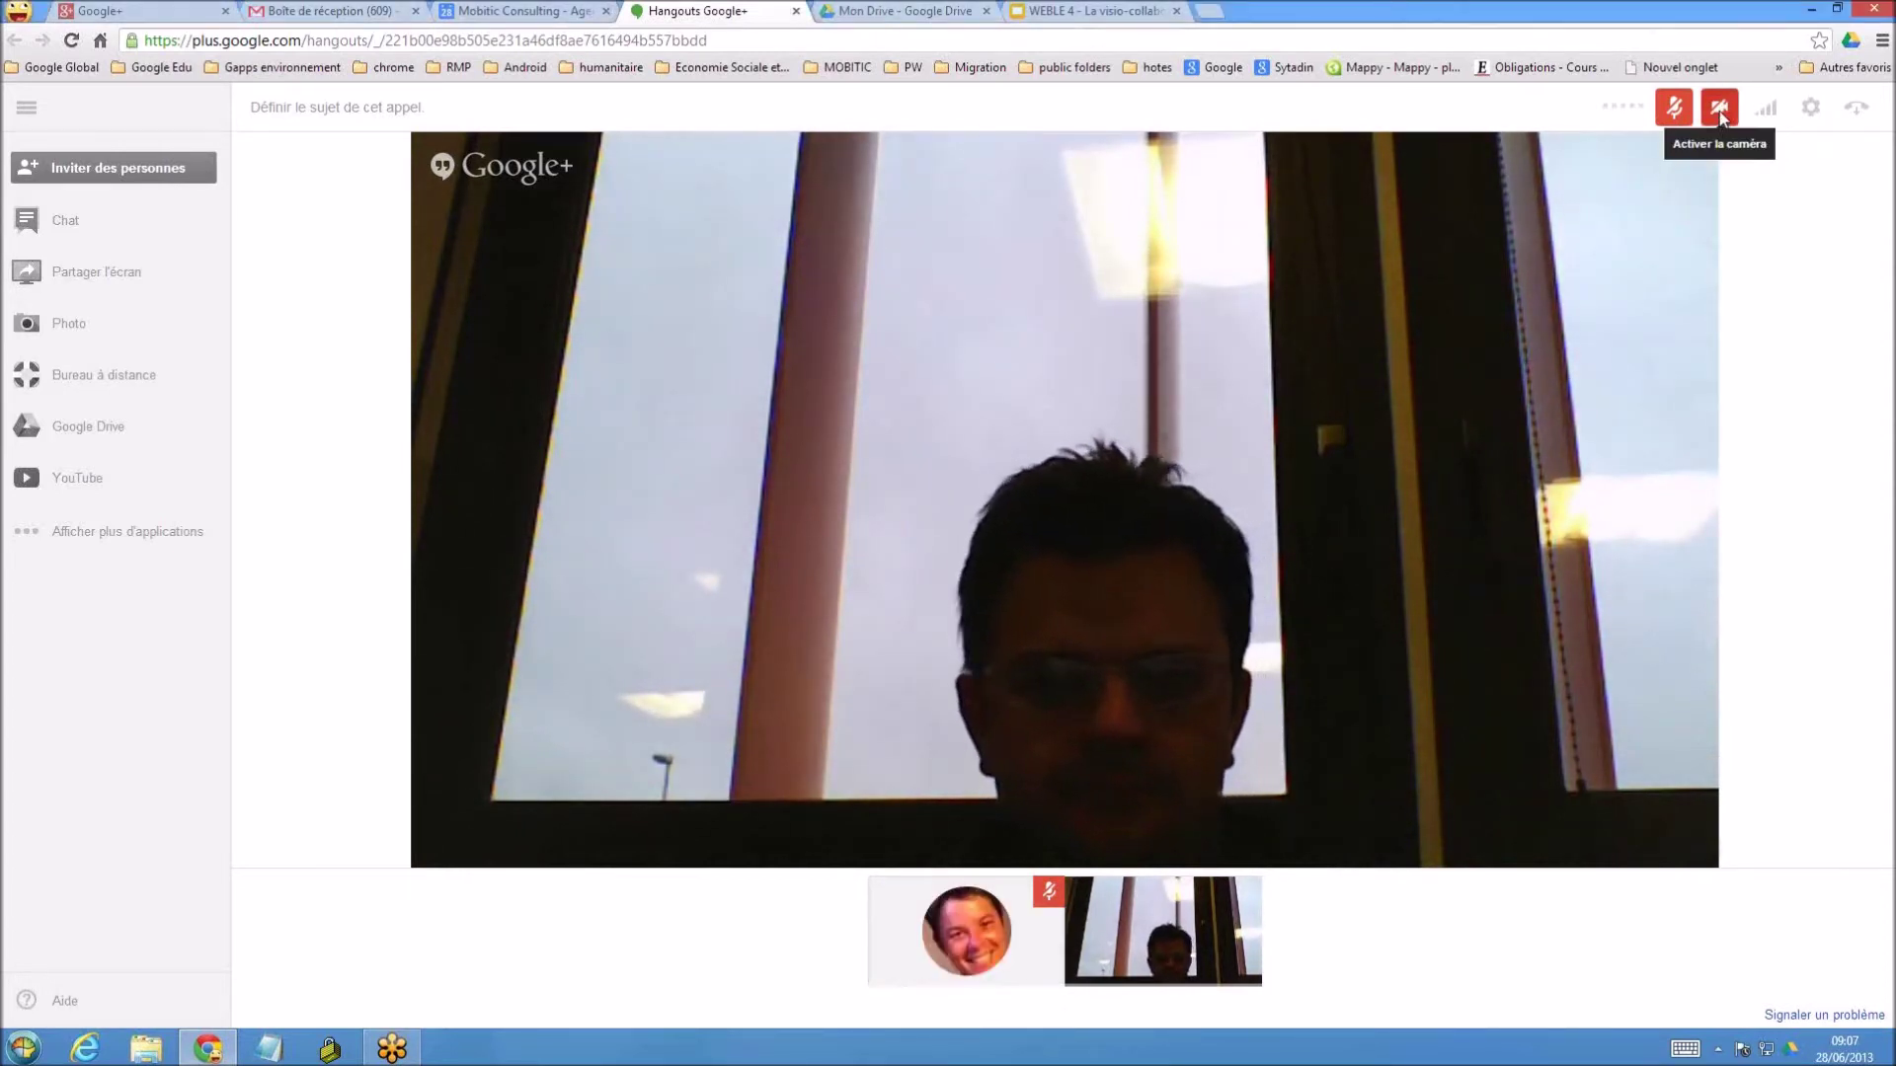
{"action": "left_click", "coordinate": [1721, 110]}
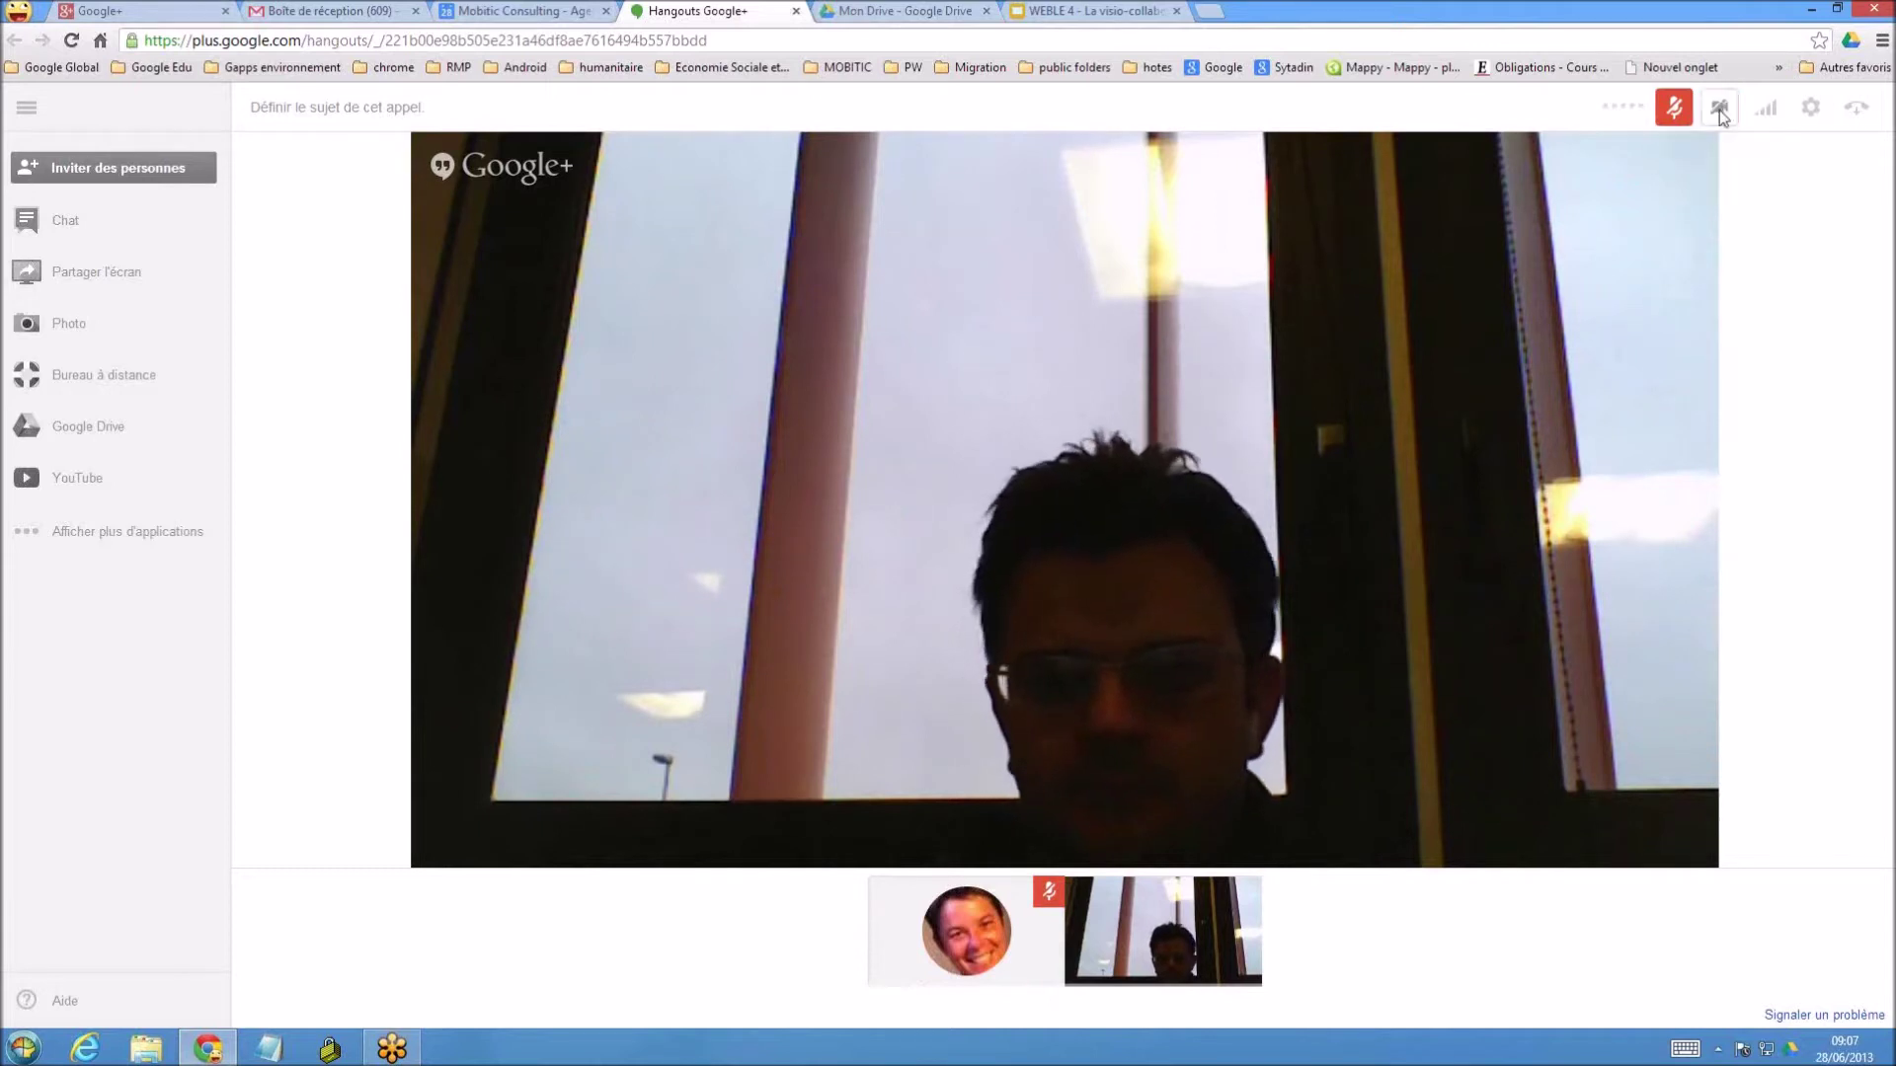
Reduce the call's bandwidth in stages to "Son uniquement" and restore it to the maximum
{"action": "left_click", "coordinate": [1774, 111]}
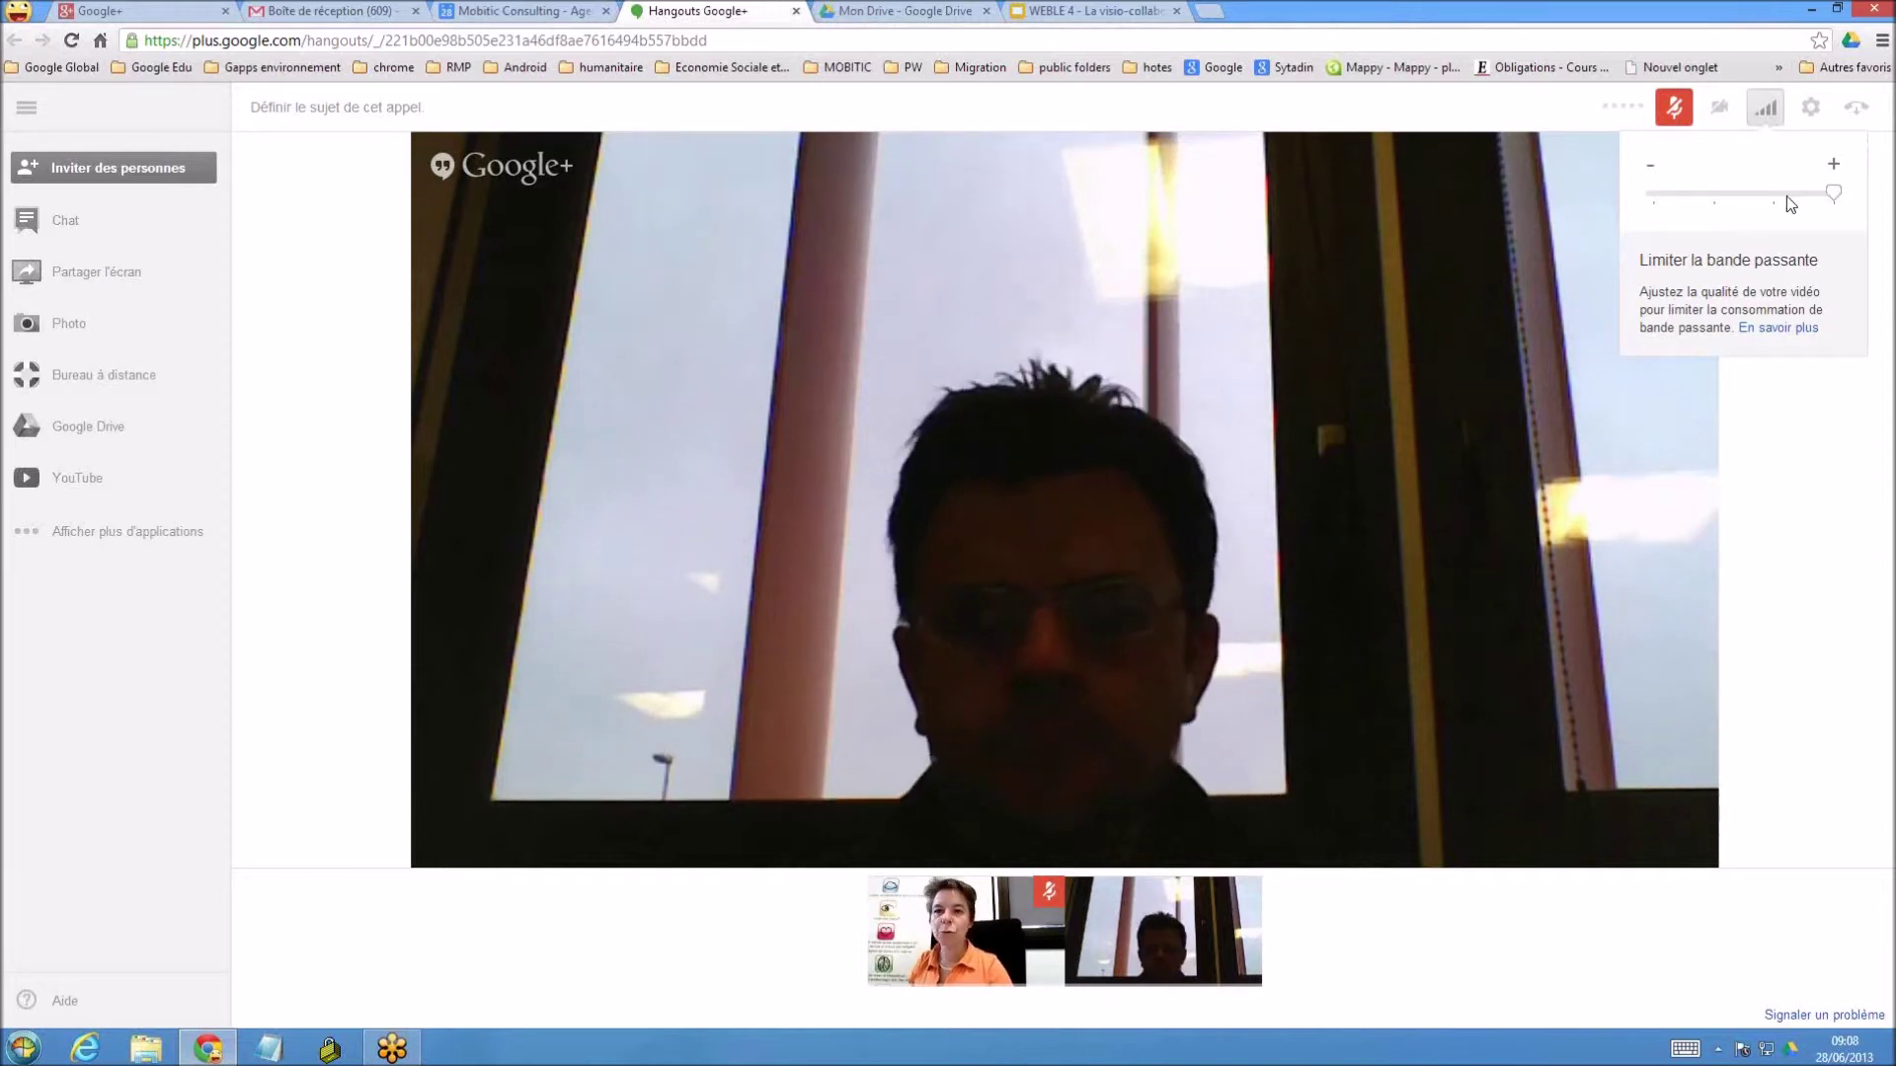
{"action": "left_click", "coordinate": [1717, 196]}
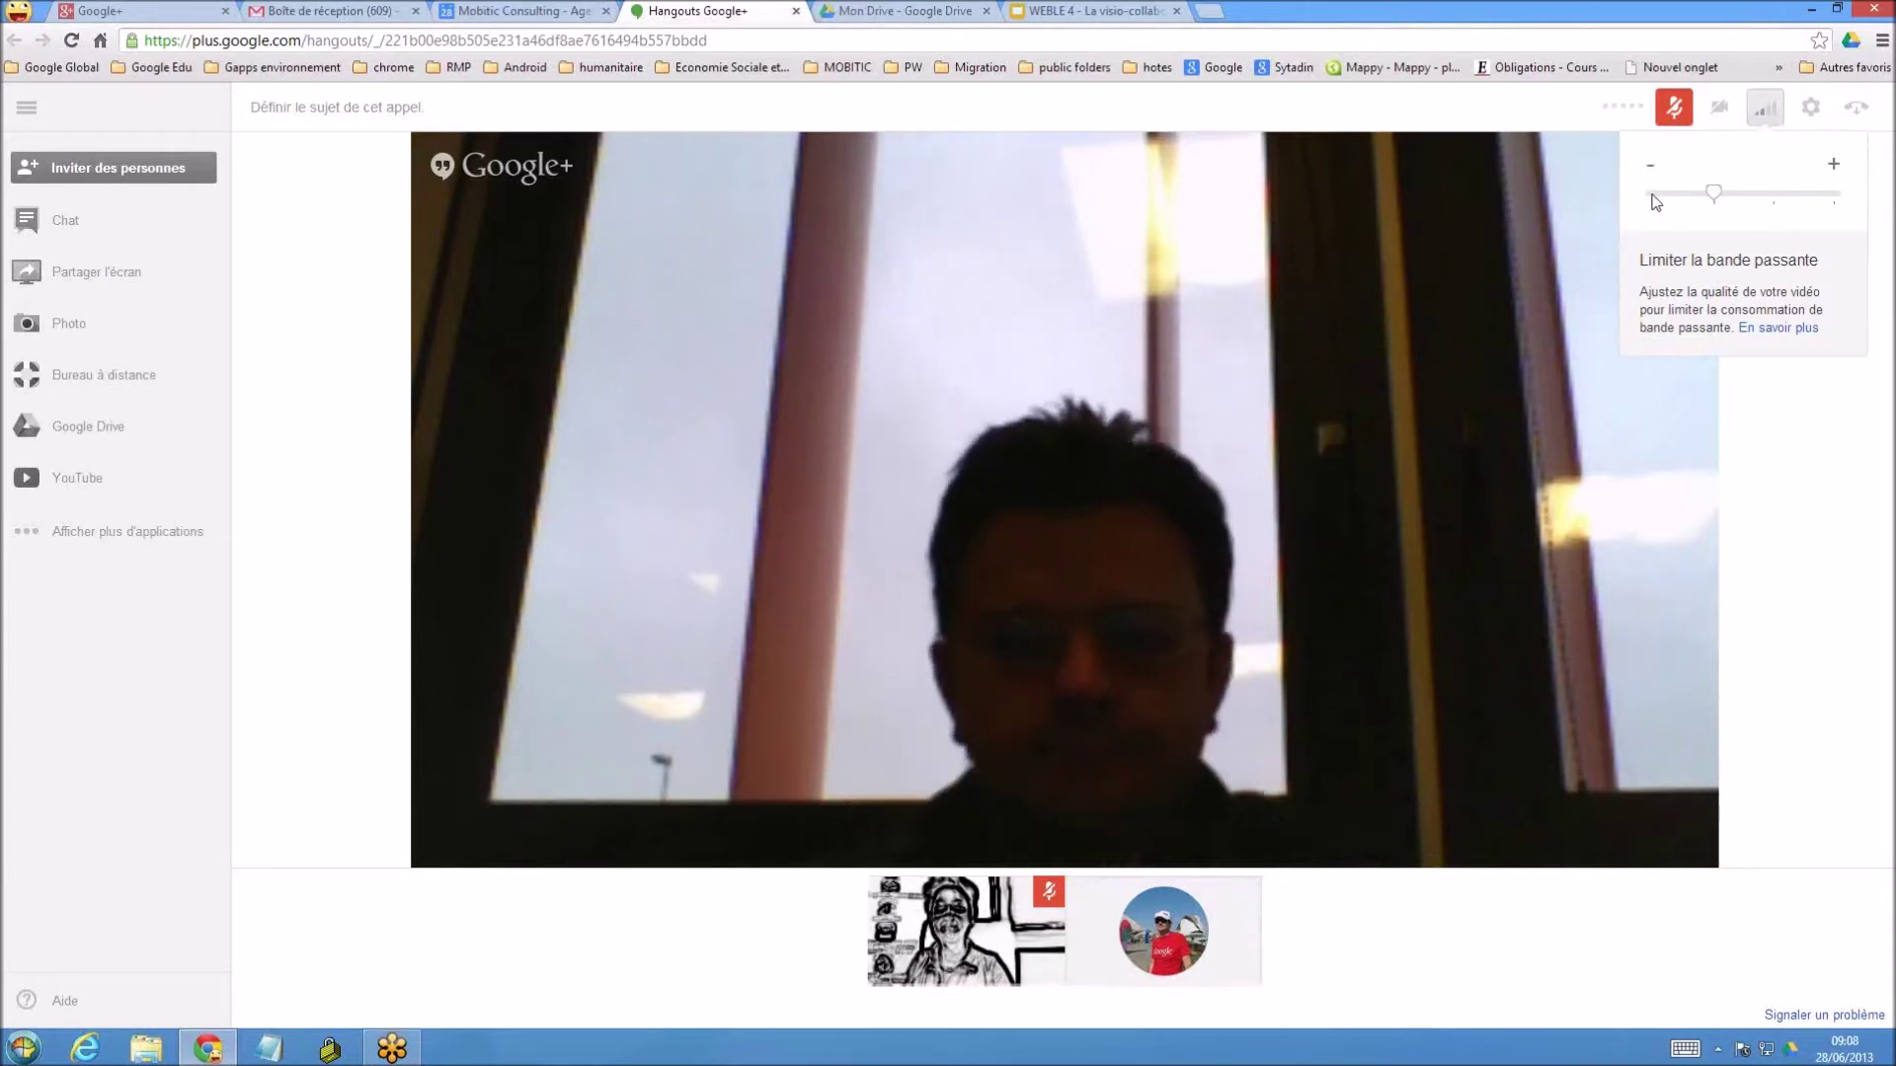
{"action": "left_click_drag", "start_coordinate": [1704, 201], "coordinate": [1649, 204]}
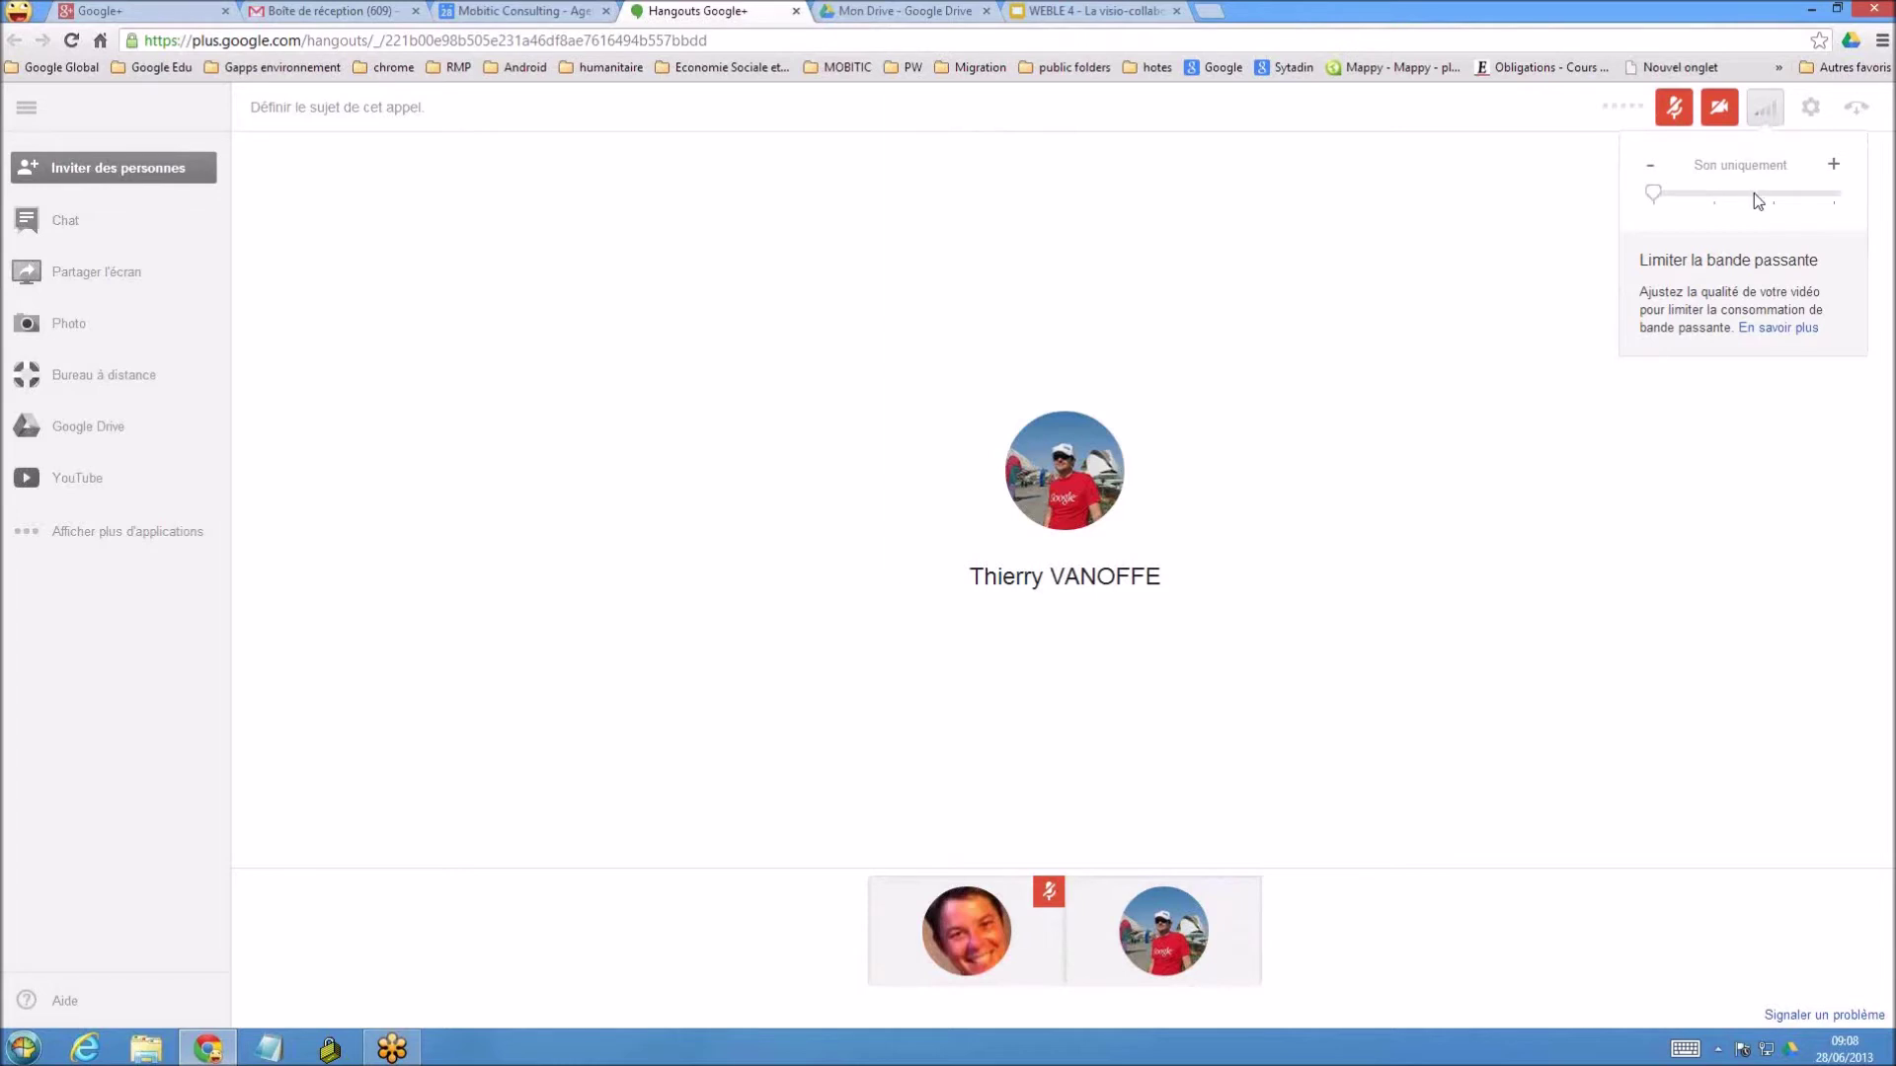
{"action": "left_click", "coordinate": [1827, 194]}
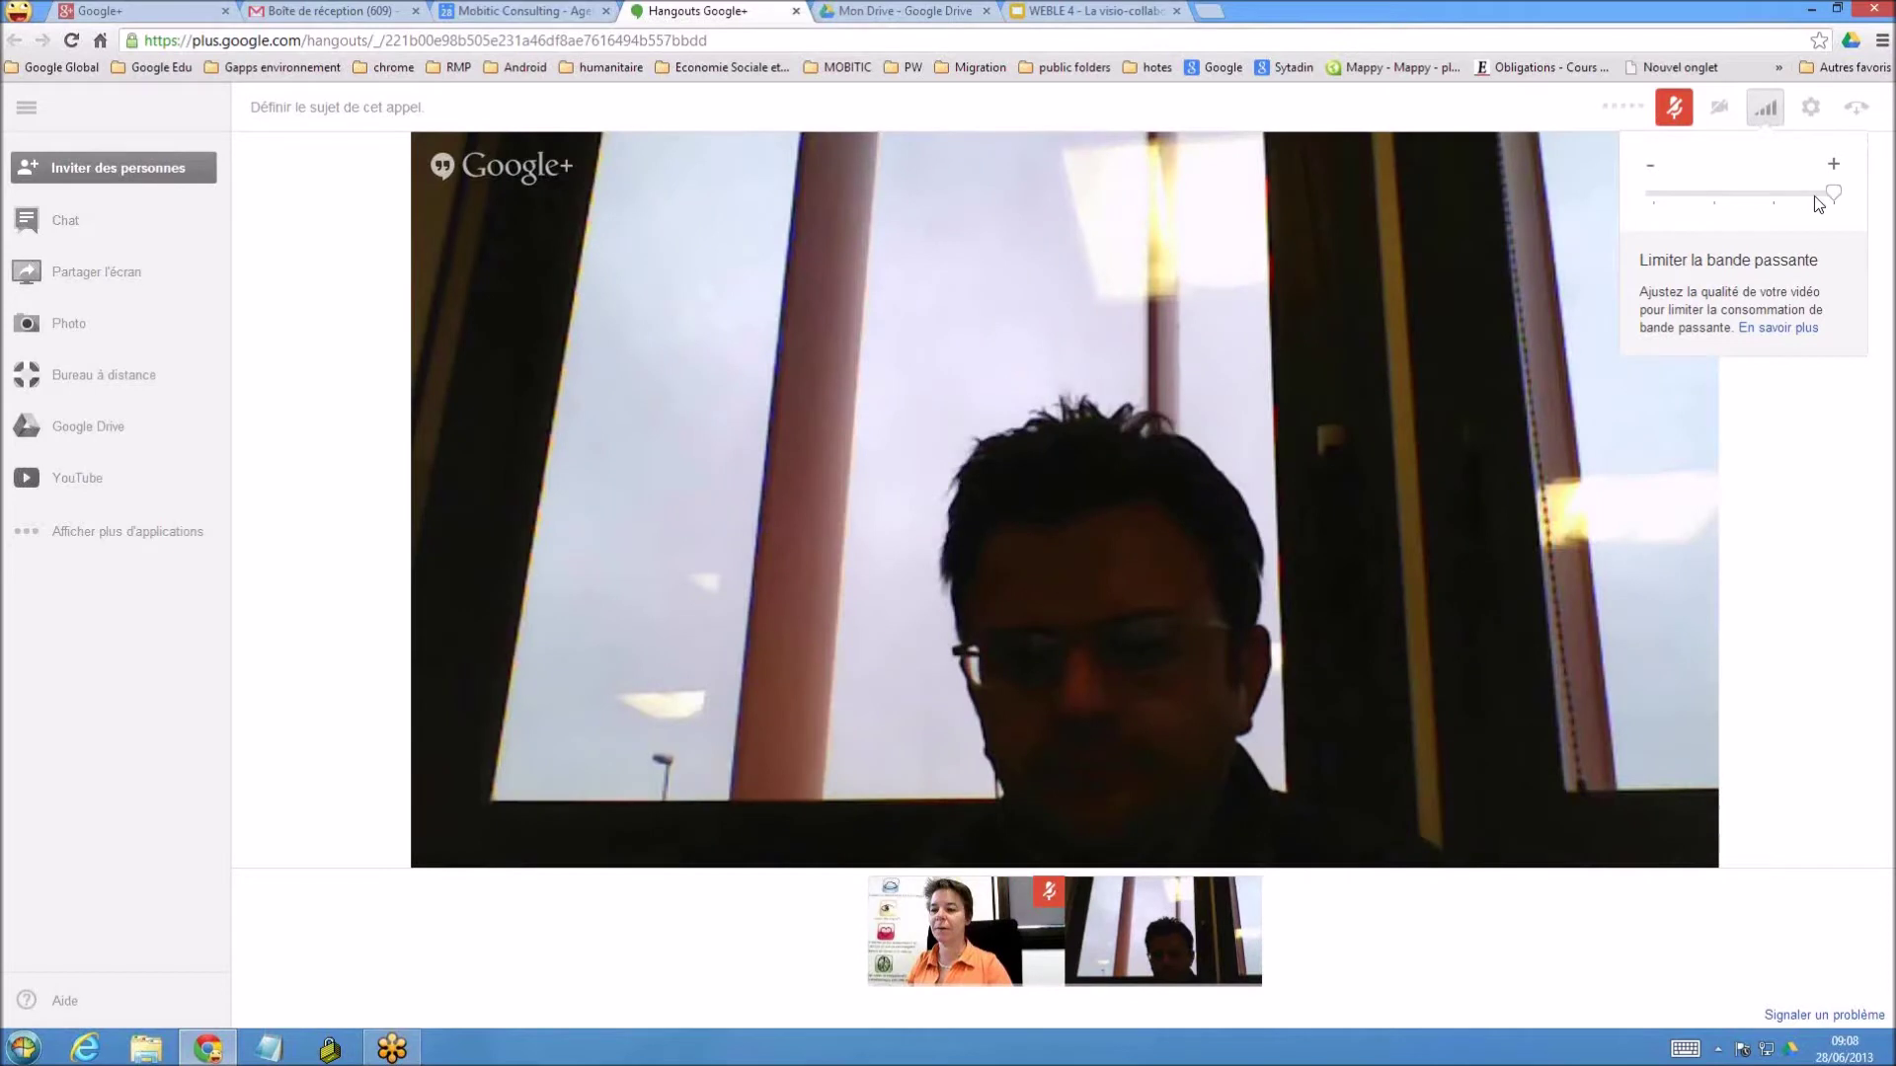
Review the call's camera and microphone choices, keep Microphone (Périphérique High Definition Audio), test the sound and close the settings without saving
{"action": "left_click", "coordinate": [1809, 112]}
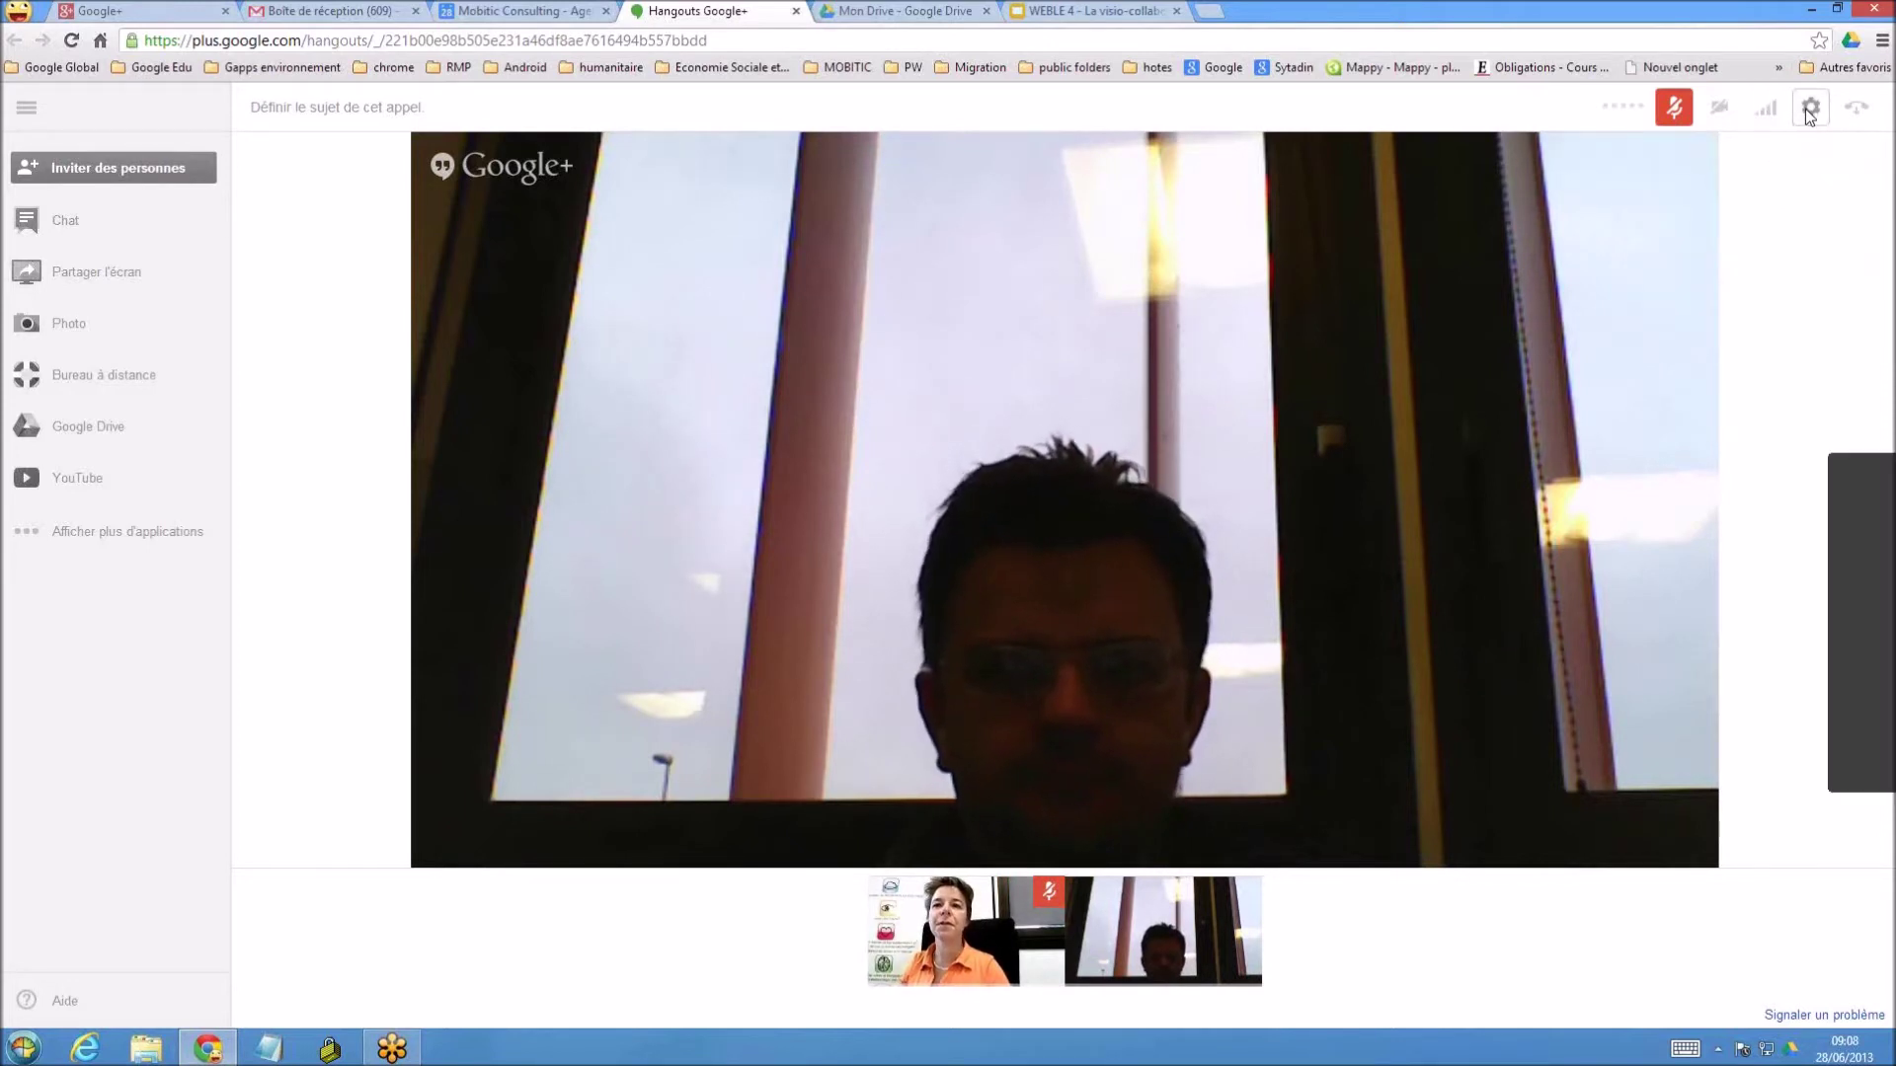
{"action": "left_click", "coordinate": [1809, 112]}
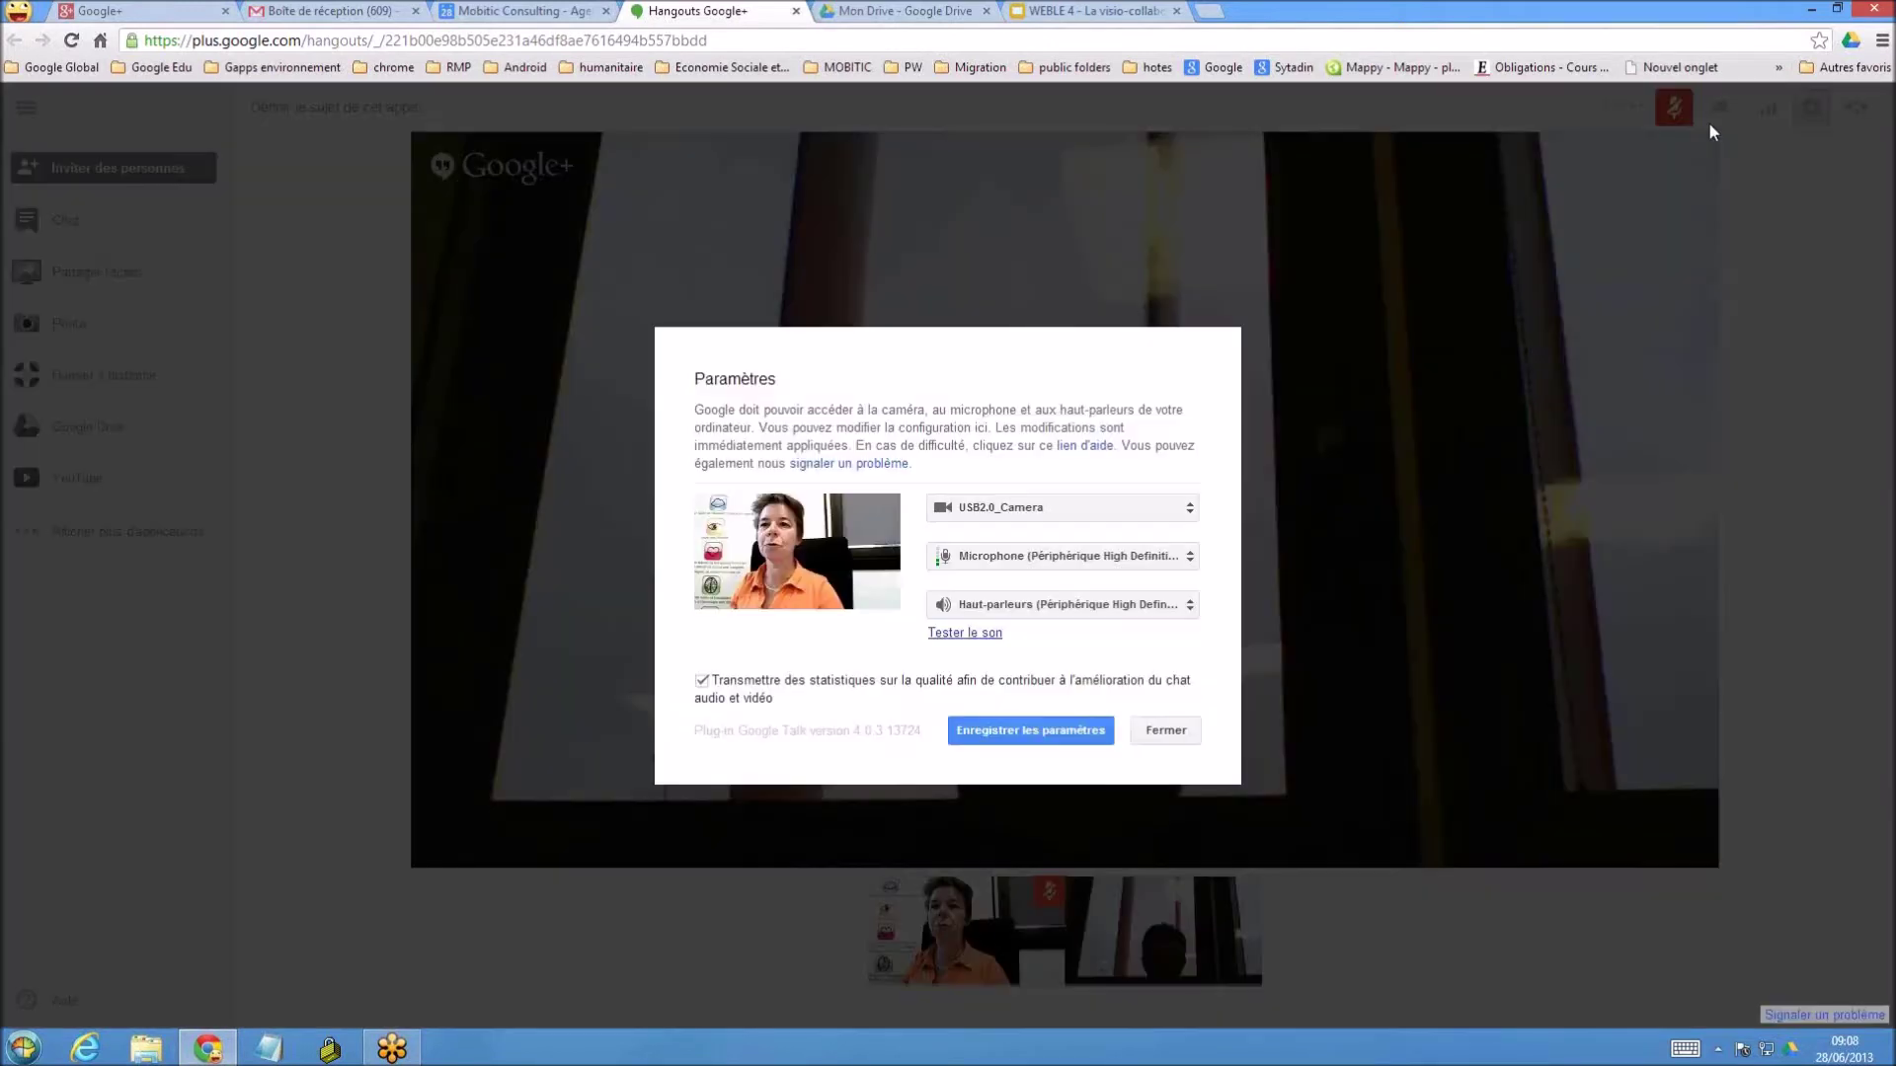
{"action": "left_click", "coordinate": [1070, 510]}
{"action": "left_click", "coordinate": [1067, 511]}
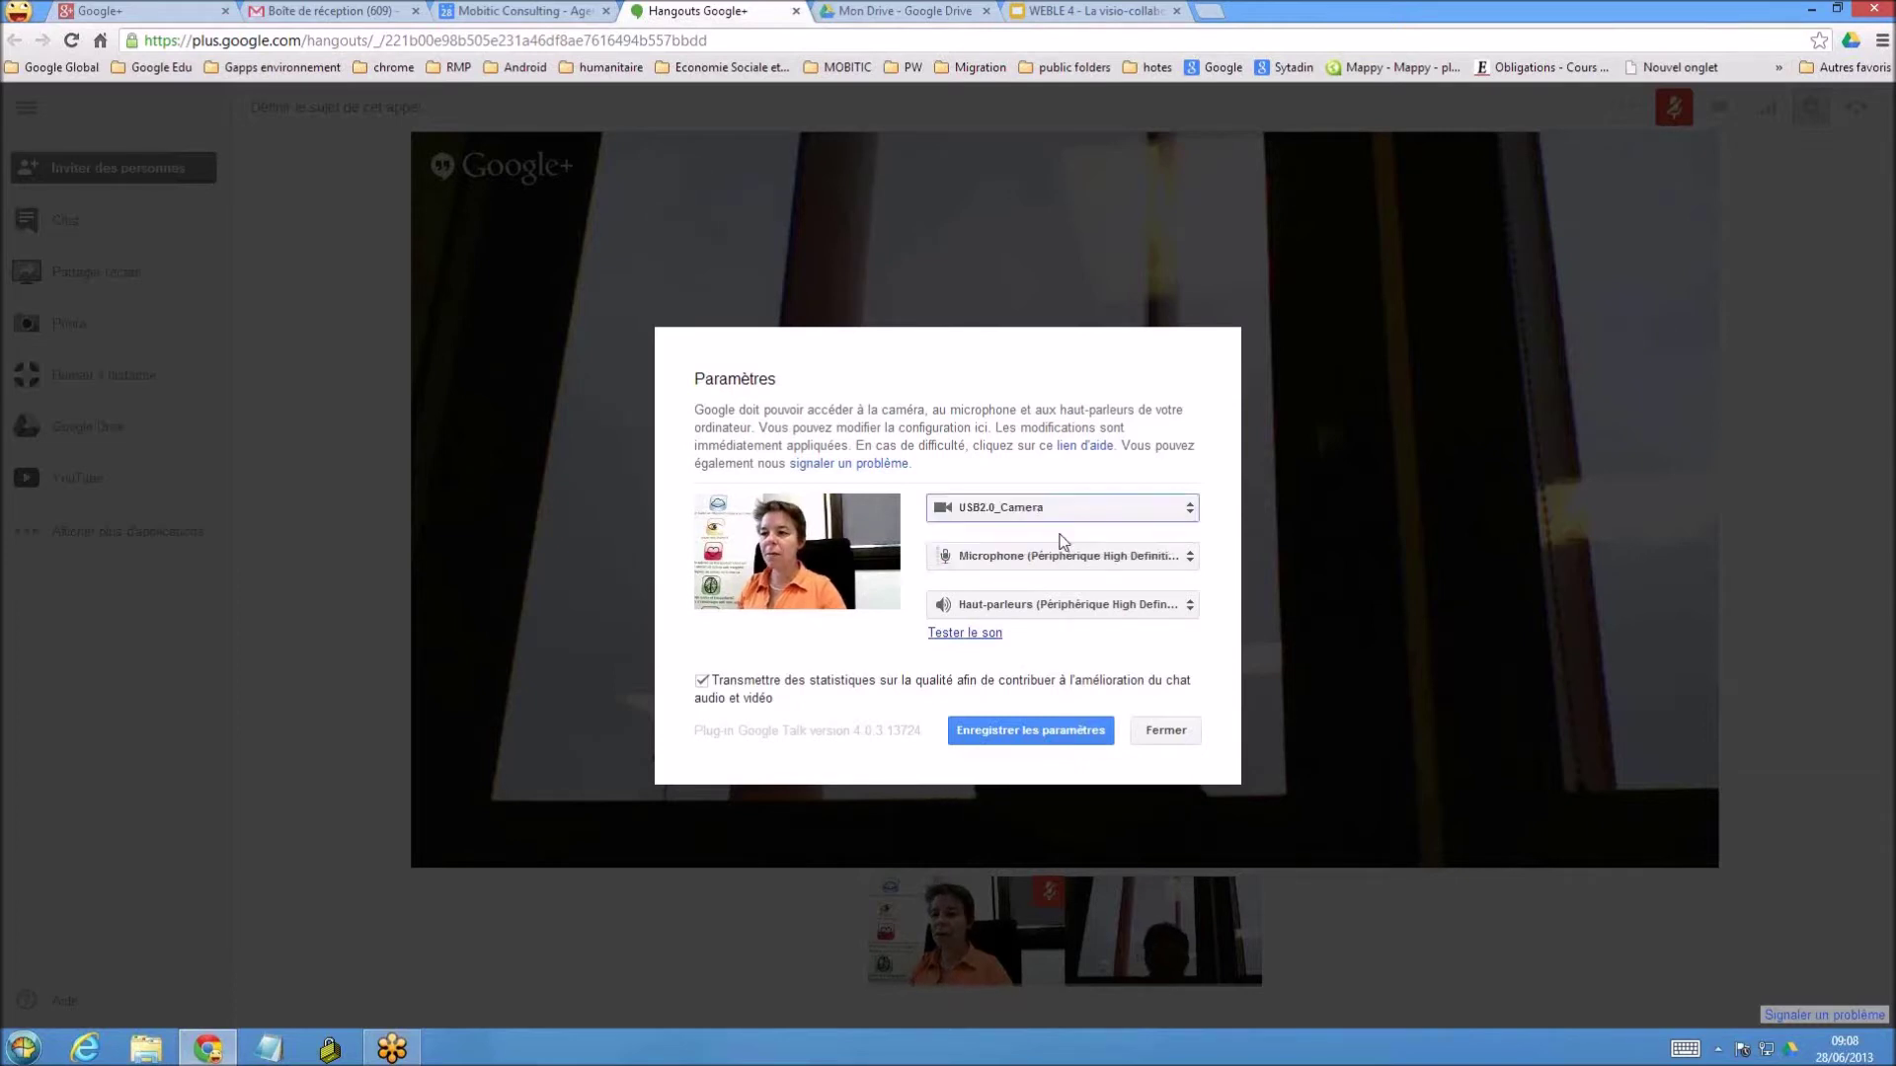
{"action": "left_click", "coordinate": [1061, 559]}
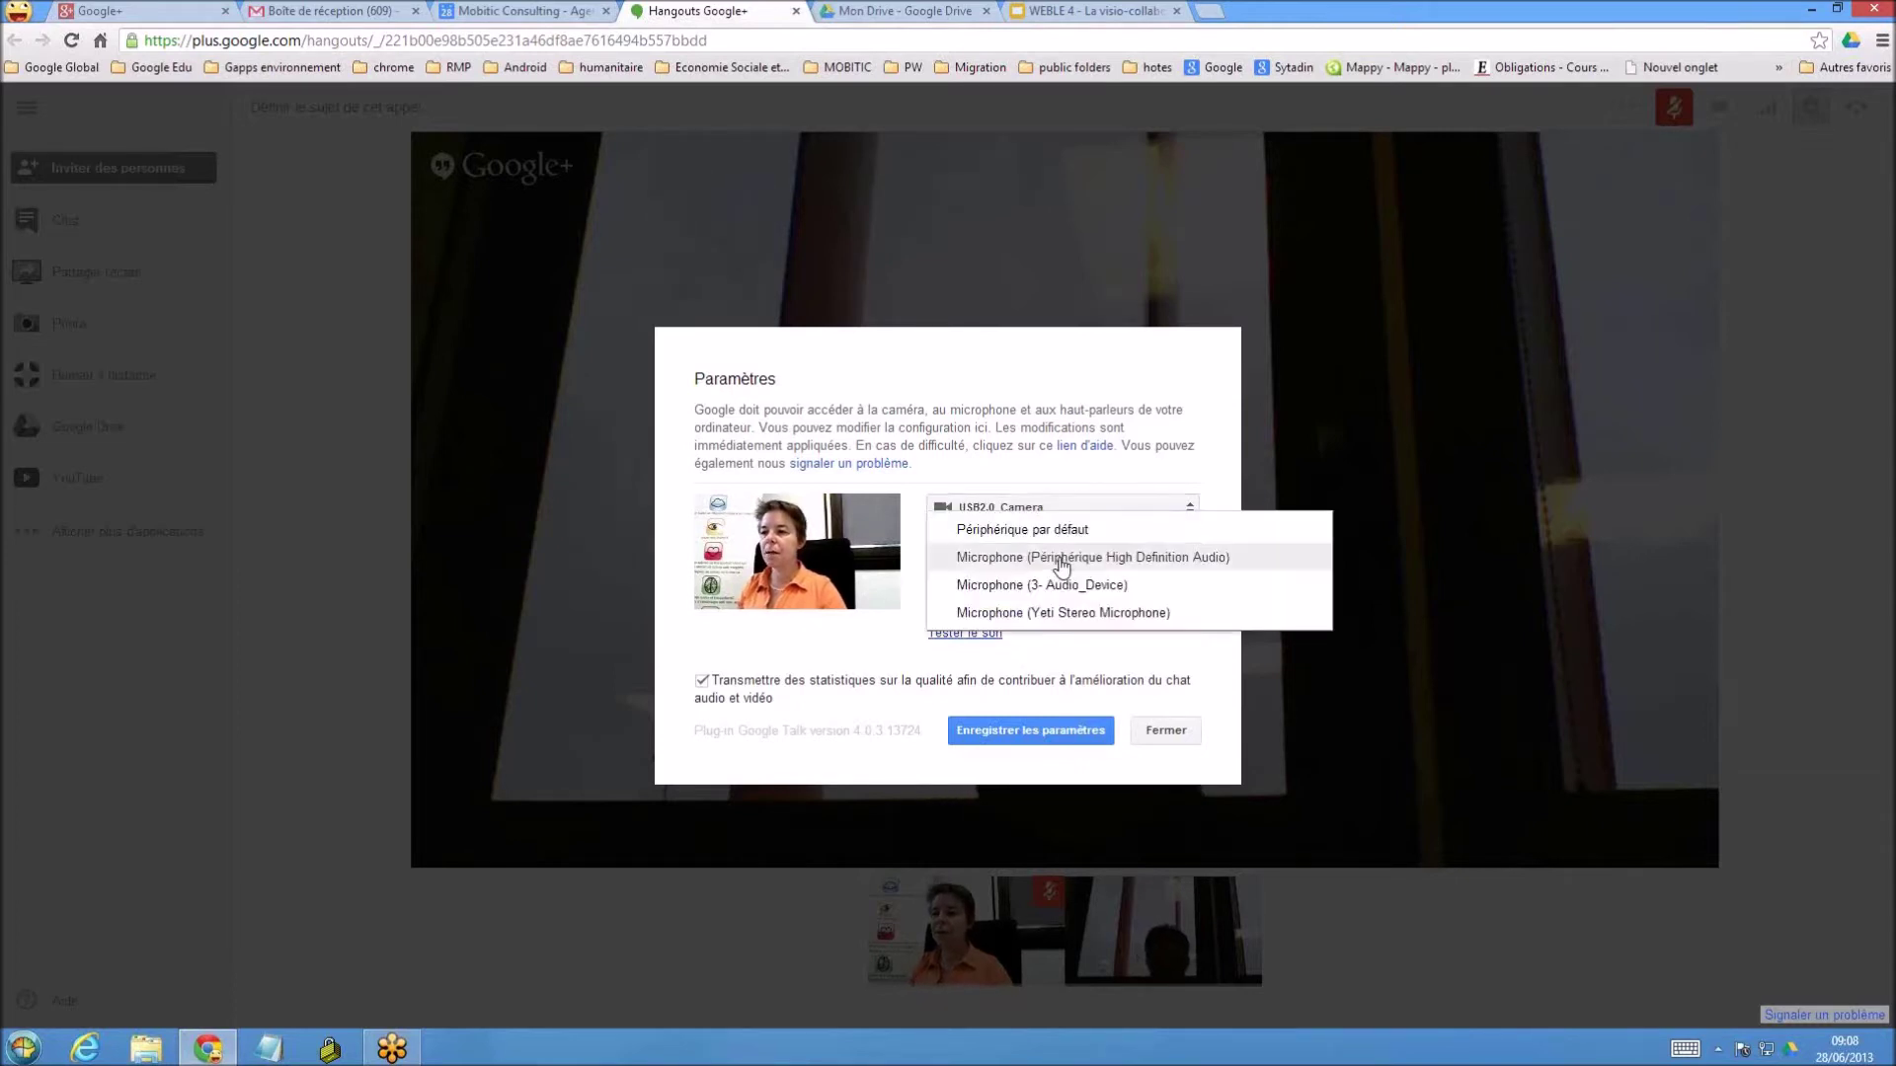
{"action": "left_click", "coordinate": [1061, 559]}
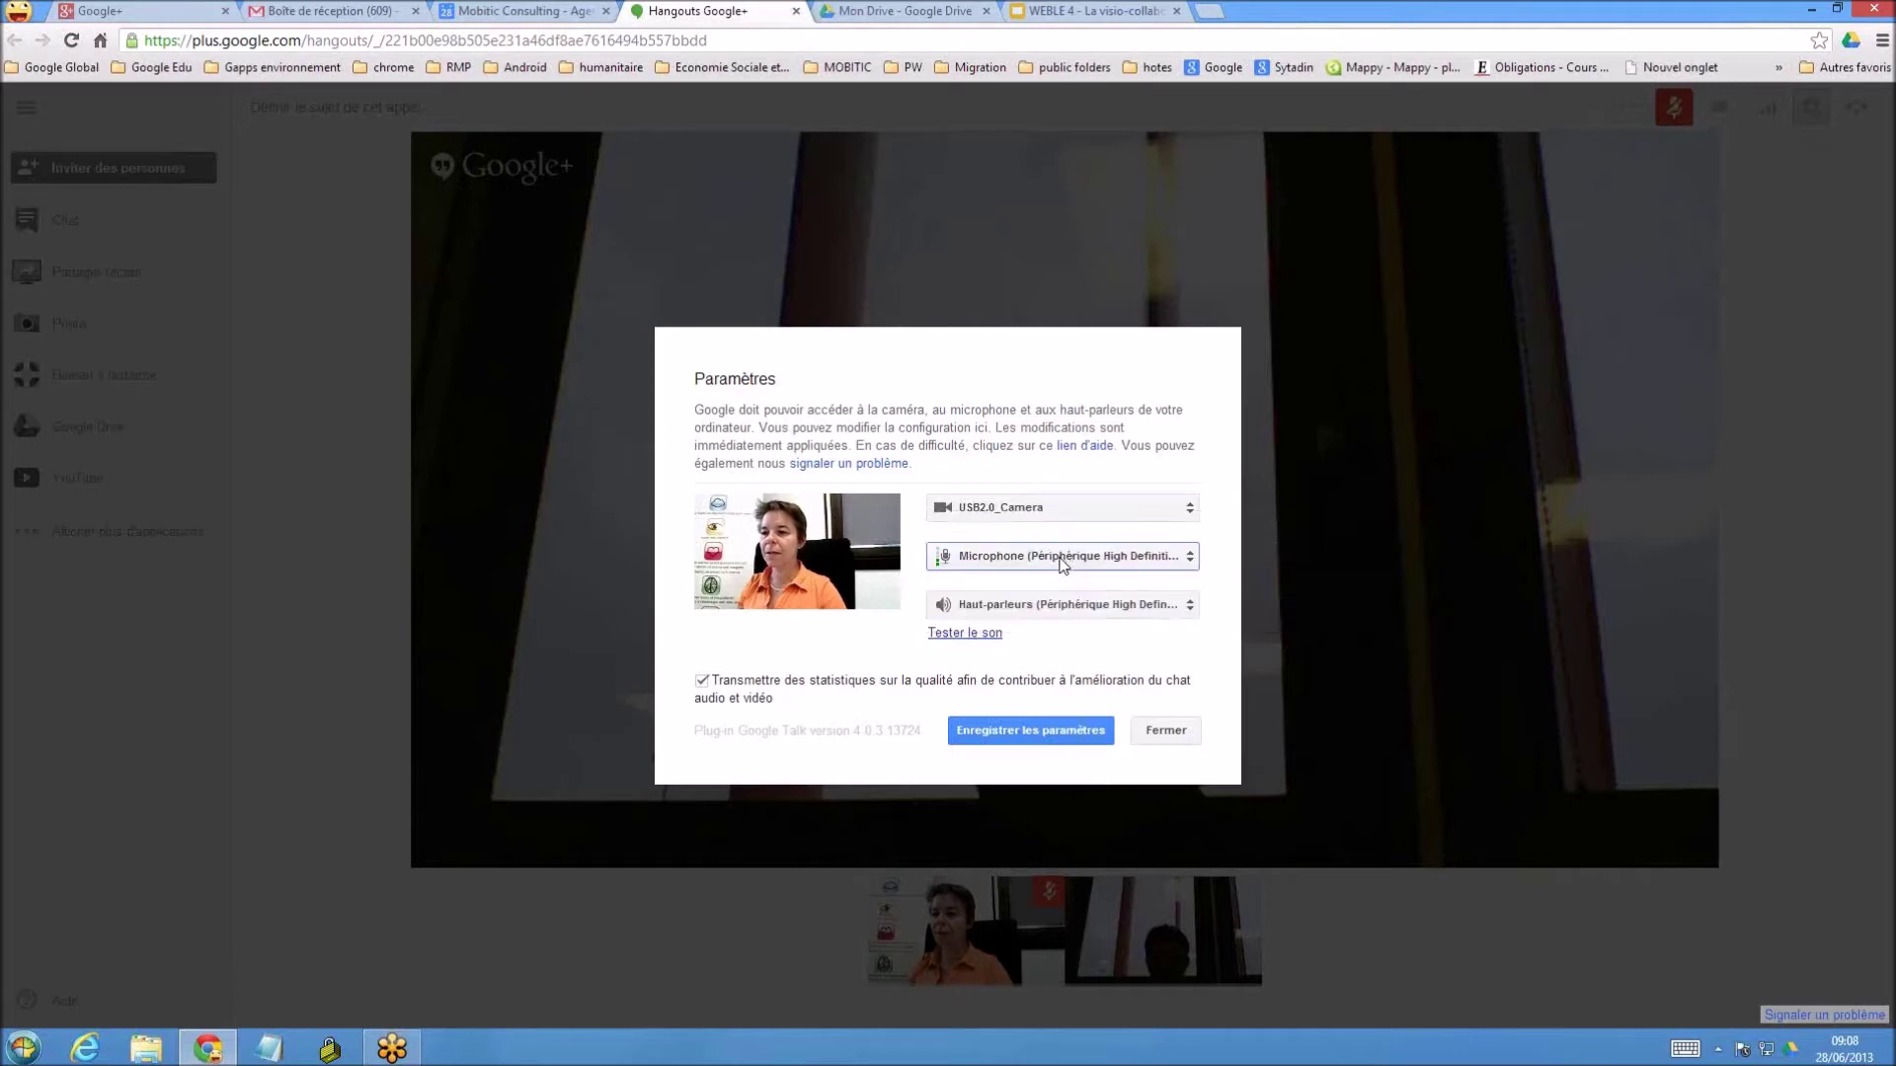
{"action": "left_click", "coordinate": [968, 635]}
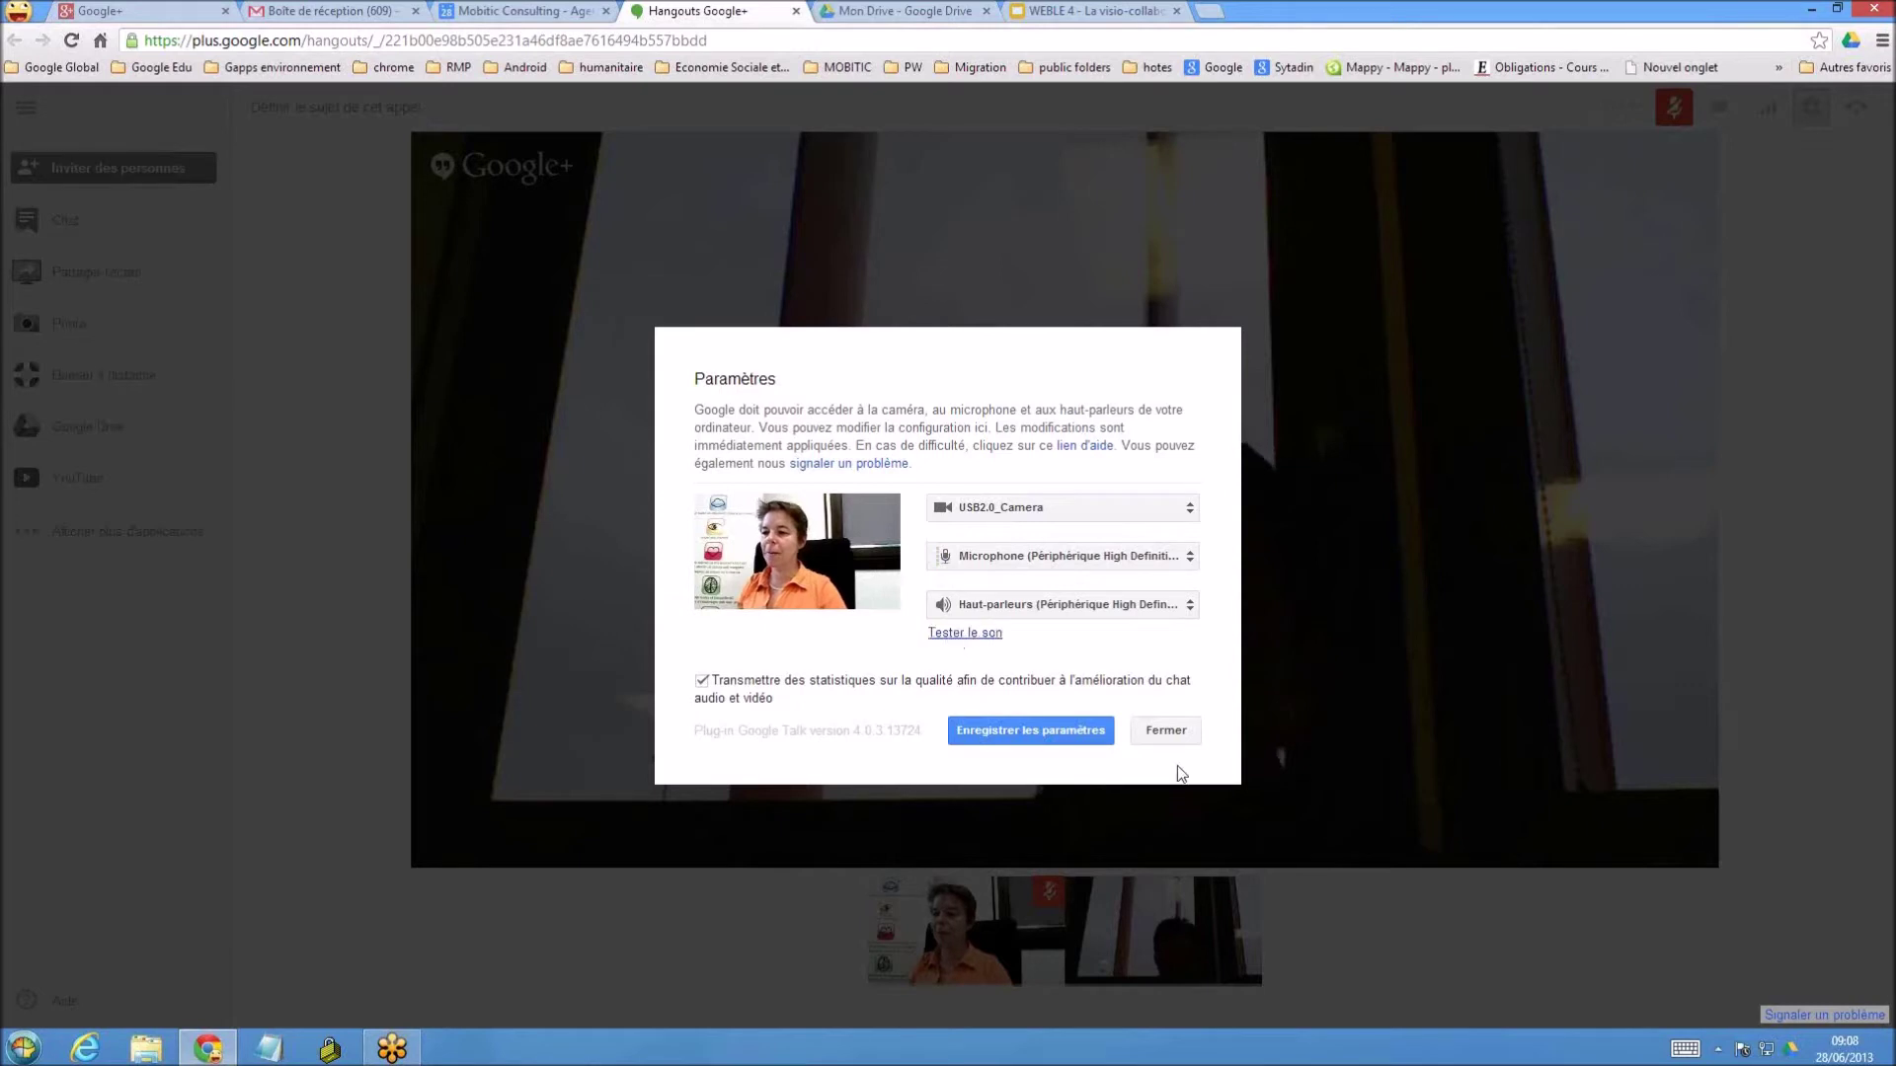
{"action": "left_click", "coordinate": [1162, 731]}
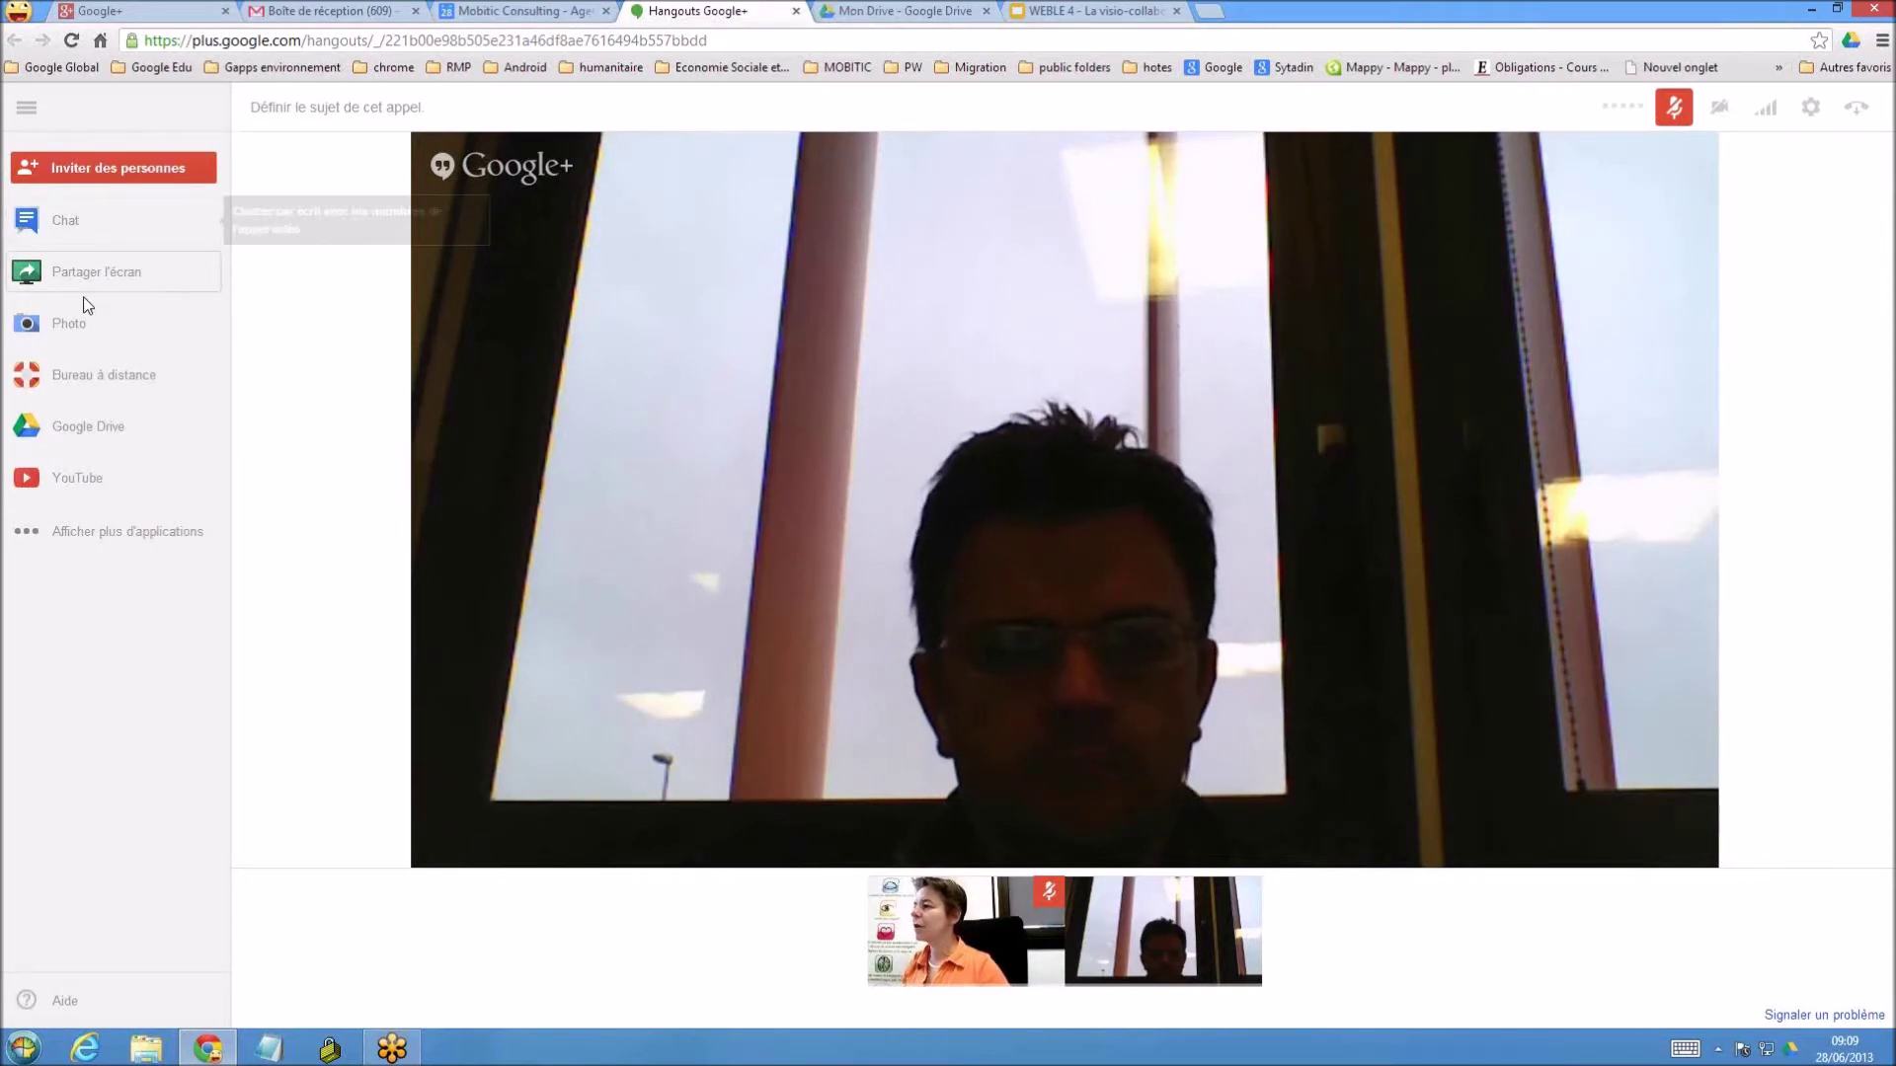
Send the message "M'entendez-vous ?" in the call's group chat
{"action": "left_click", "coordinate": [142, 217]}
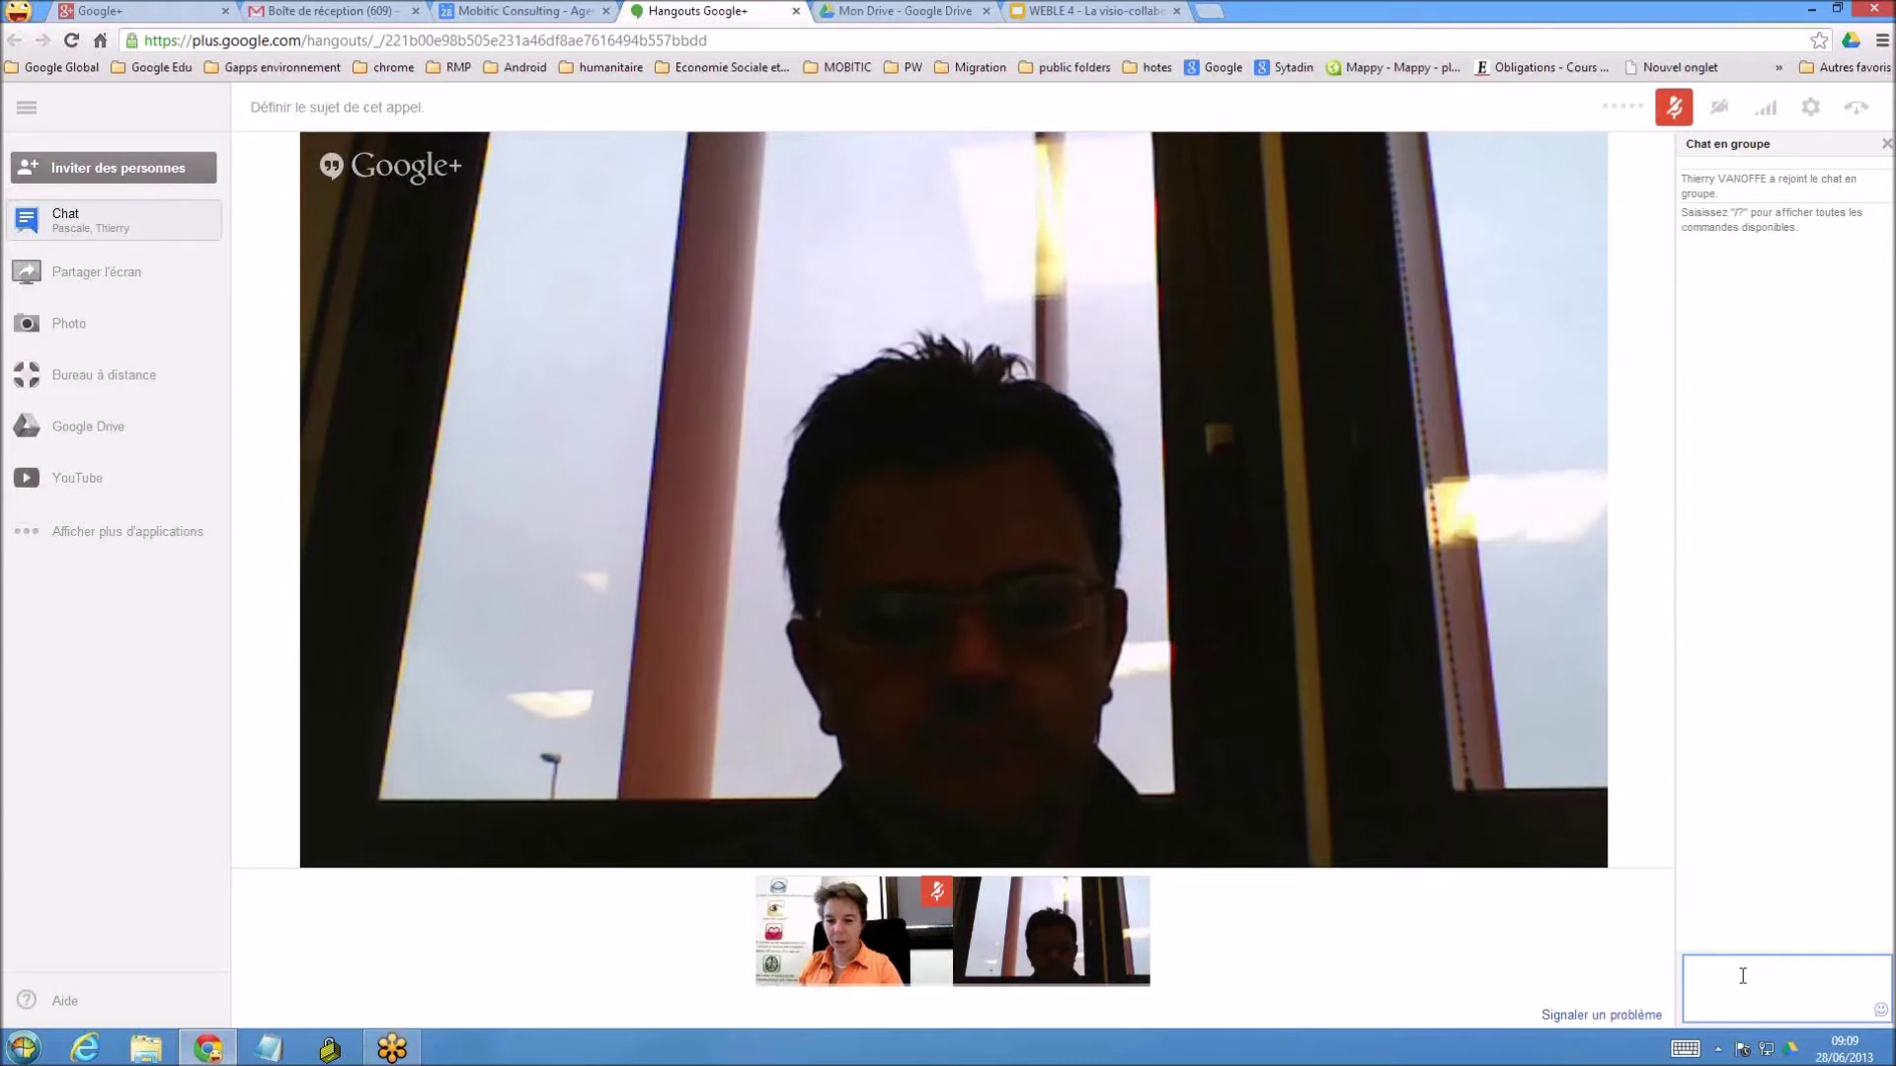
{"action": "type", "text": "M'entendez-"}
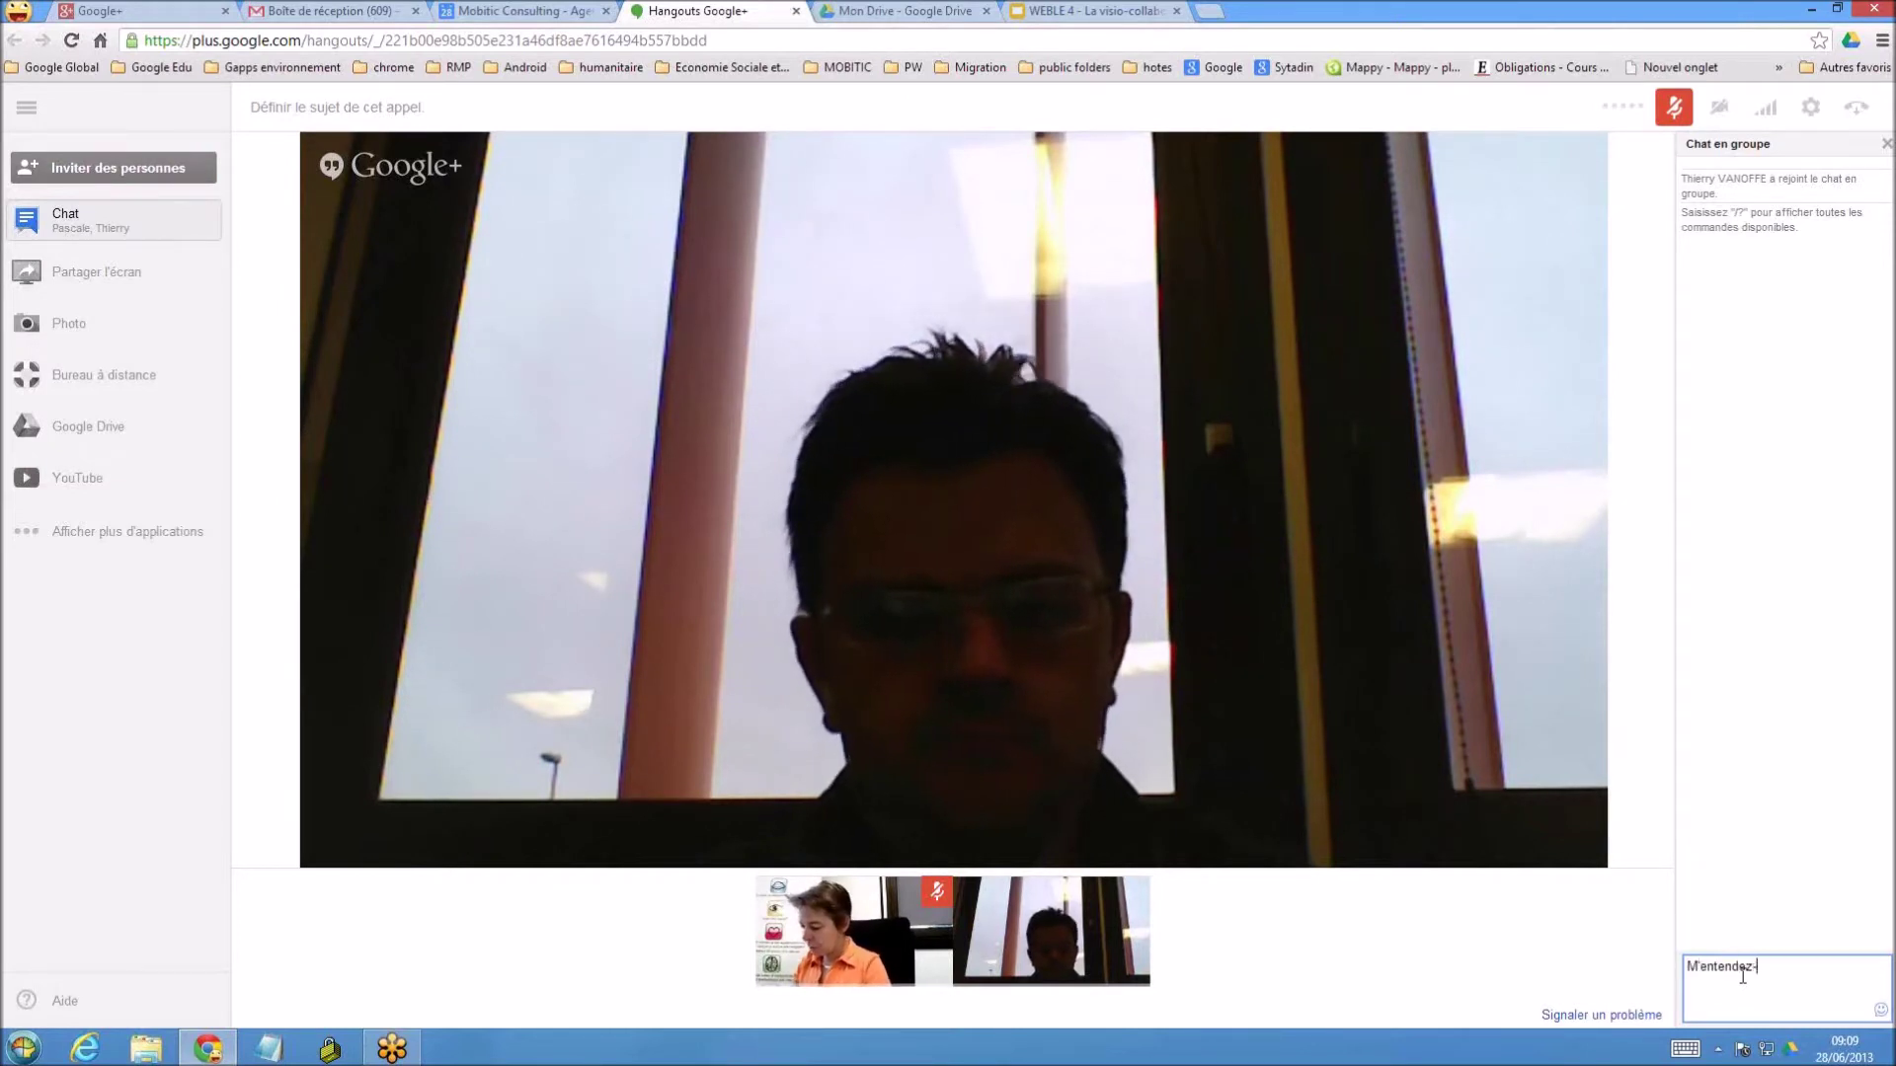
{"action": "type", "text": "vous"}
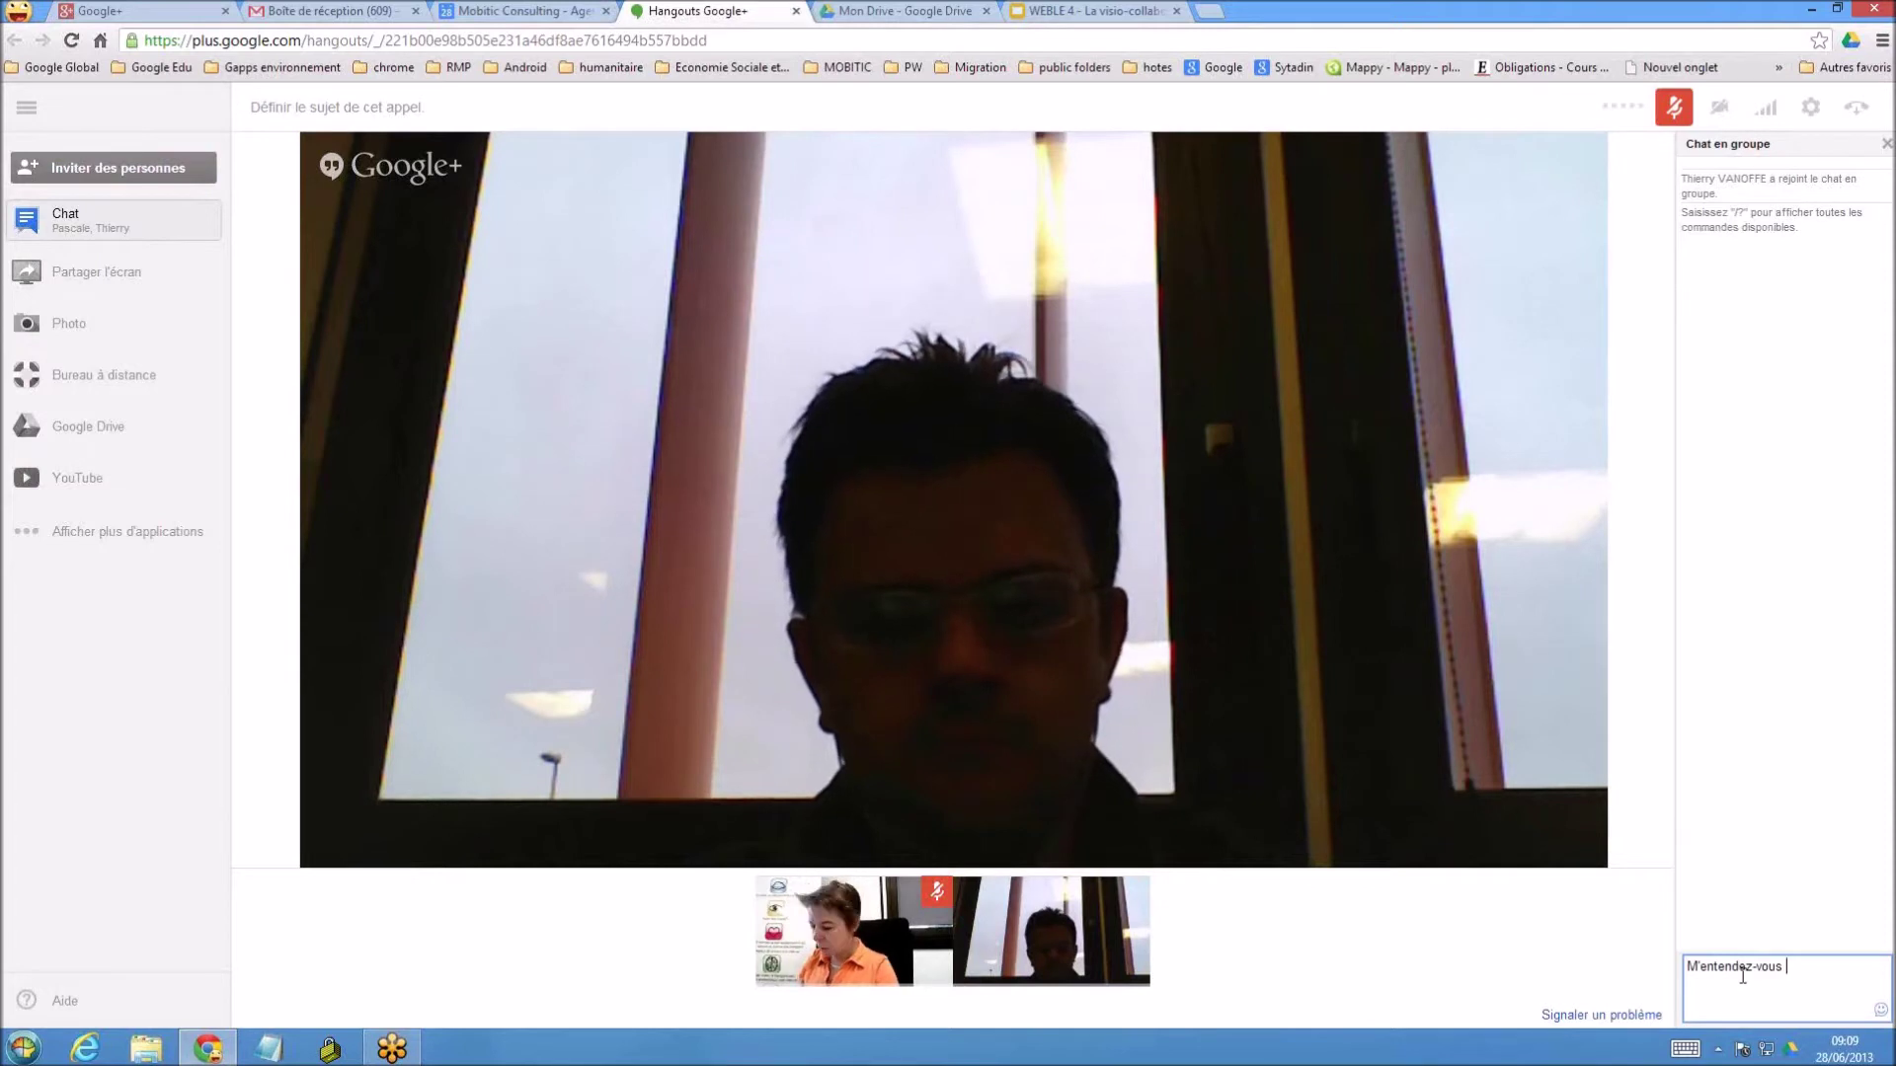
{"action": "type", "text": " ?"}
{"action": "key", "text": "Return"}
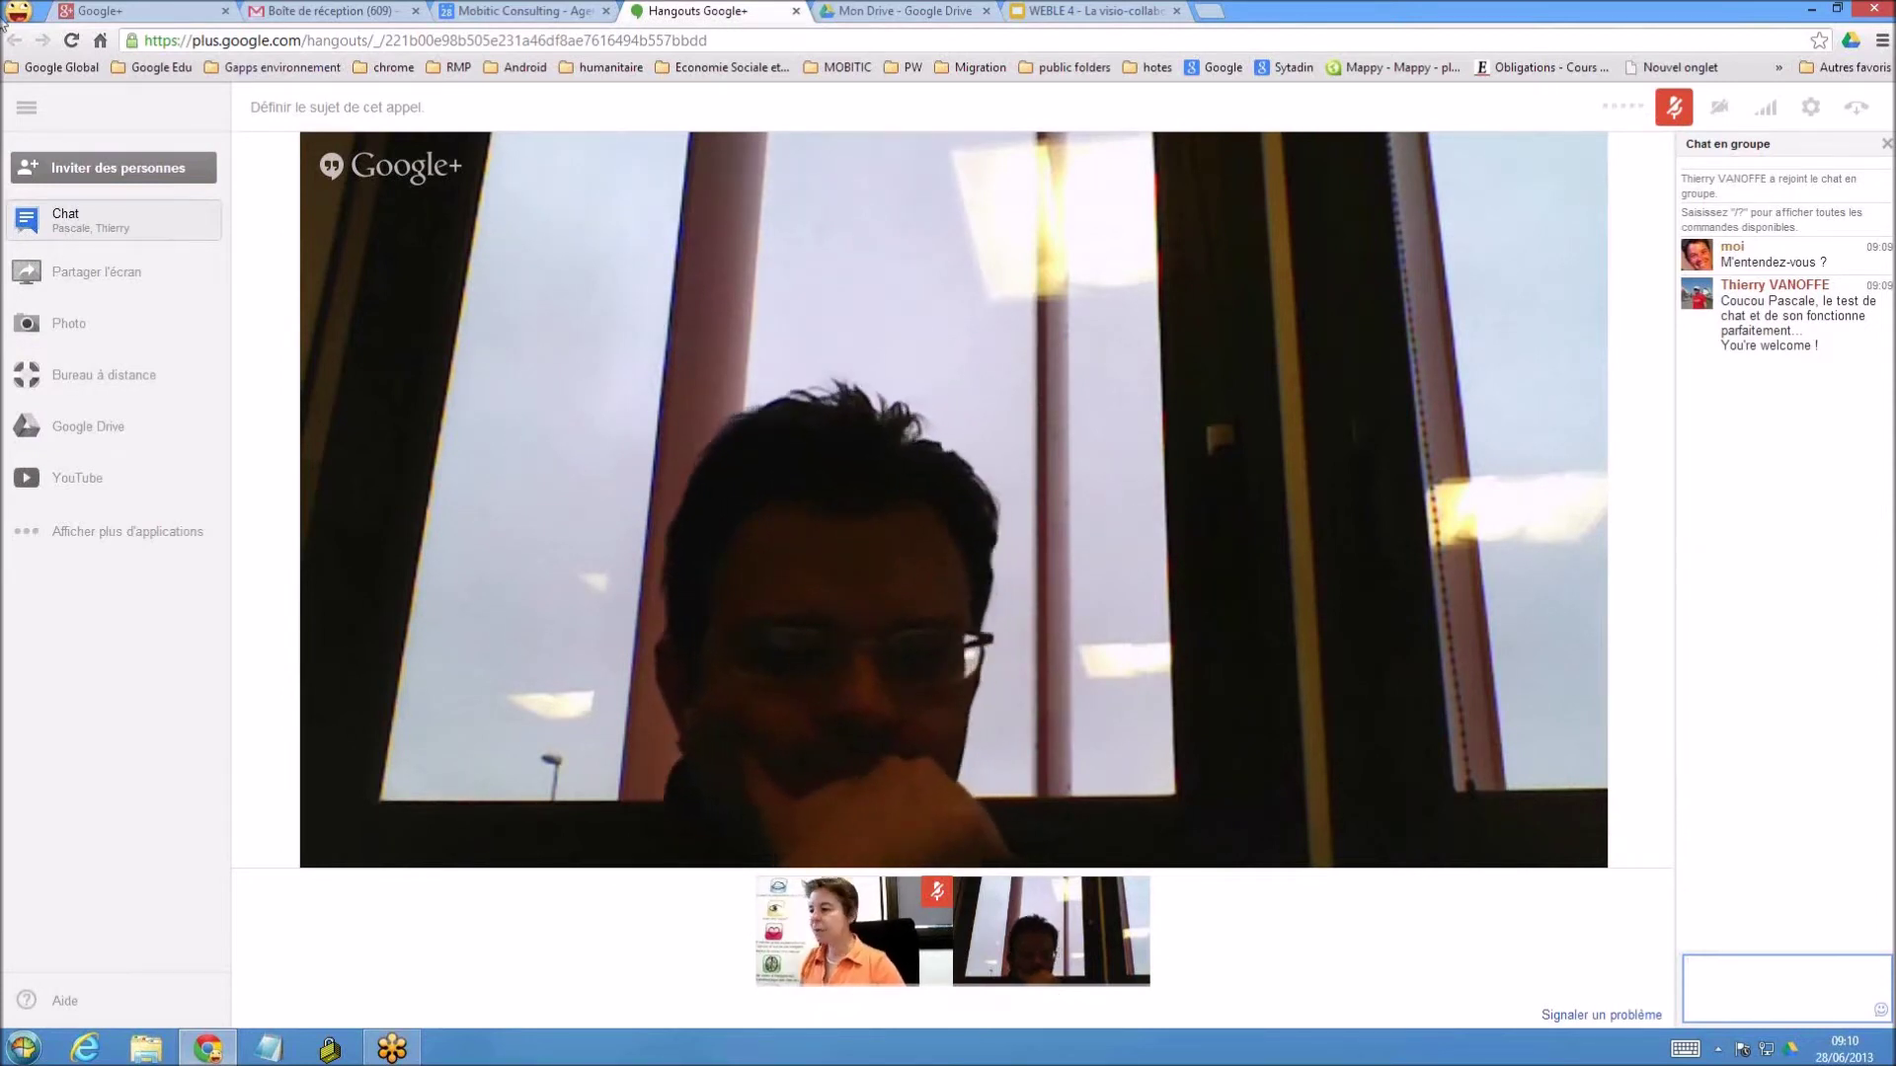
Browse the circles and communities that can be invited to the video call and cancel the invitation
{"action": "left_click", "coordinate": [121, 170]}
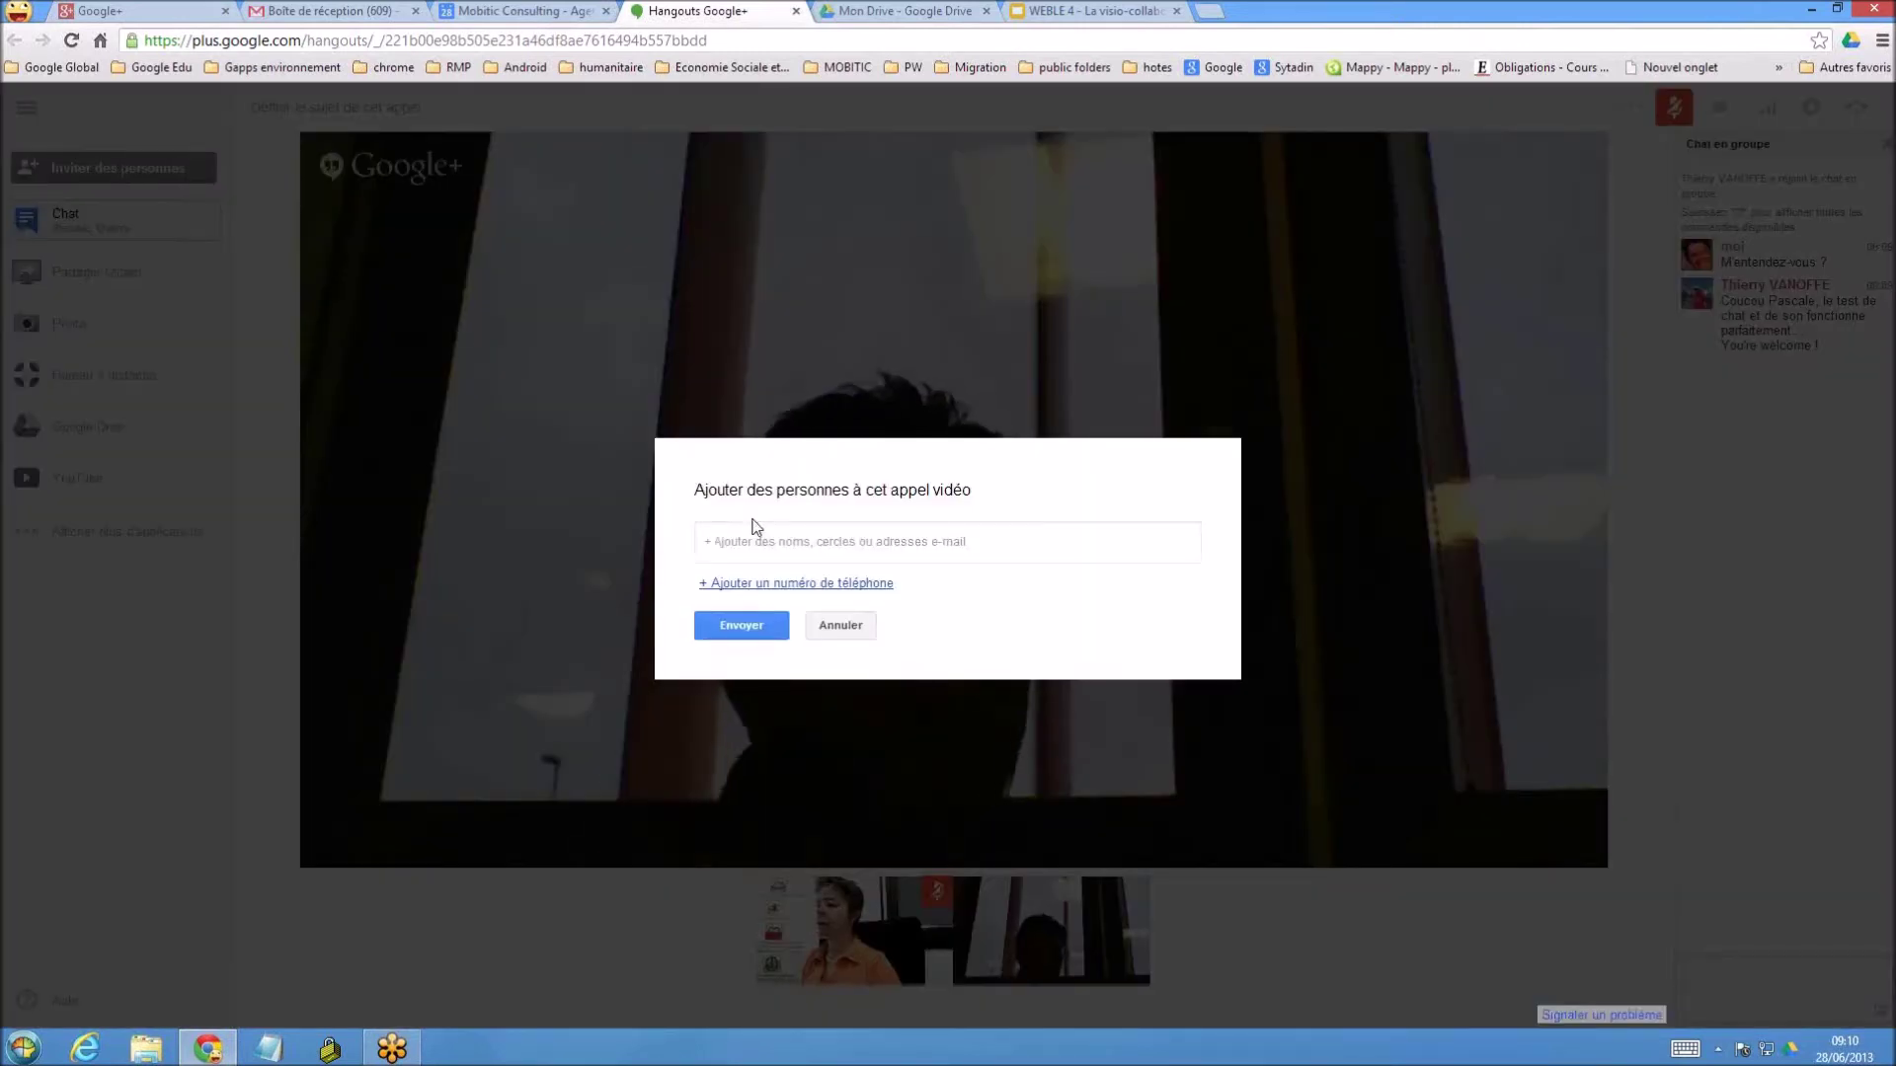
{"action": "left_click", "coordinate": [766, 551]}
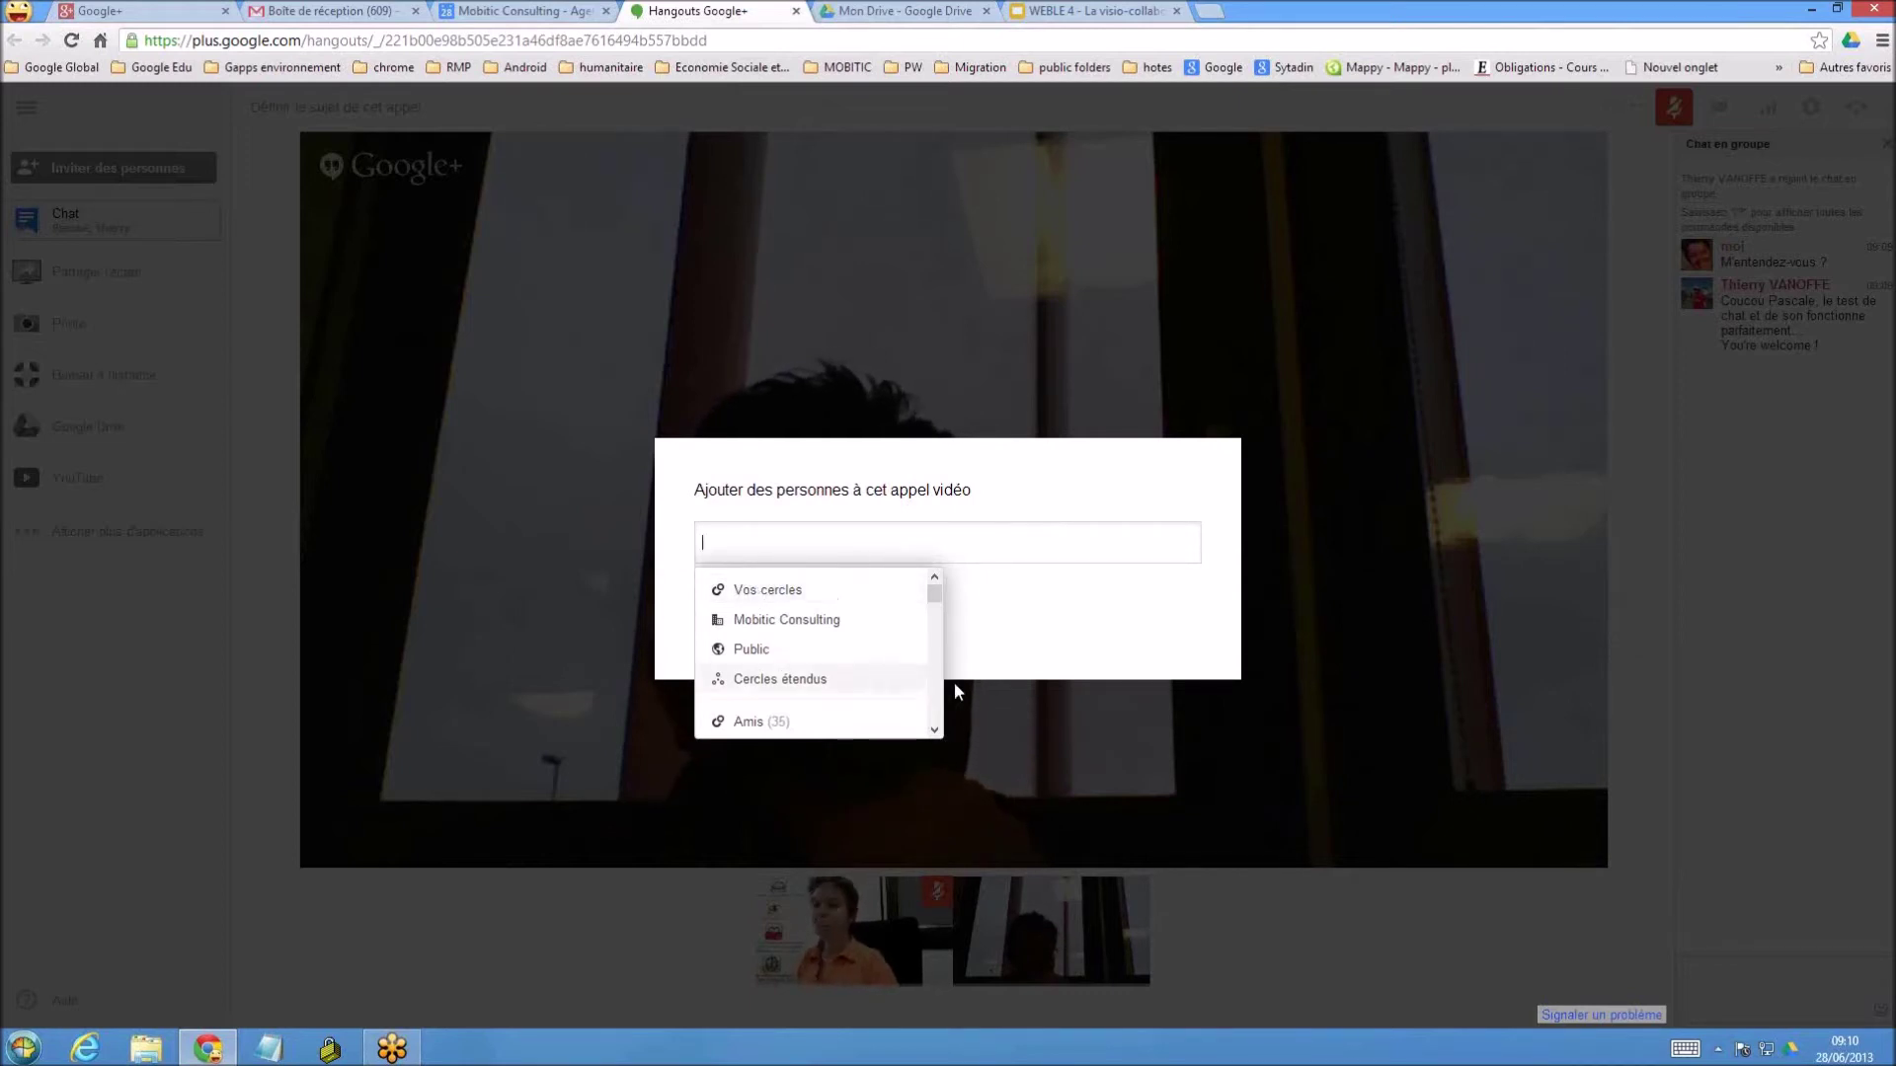
{"action": "scroll", "coordinate": [932, 697], "scroll_direction": "down", "scroll_amount": 3}
{"action": "scroll", "coordinate": [933, 699], "scroll_direction": "down", "scroll_amount": 8}
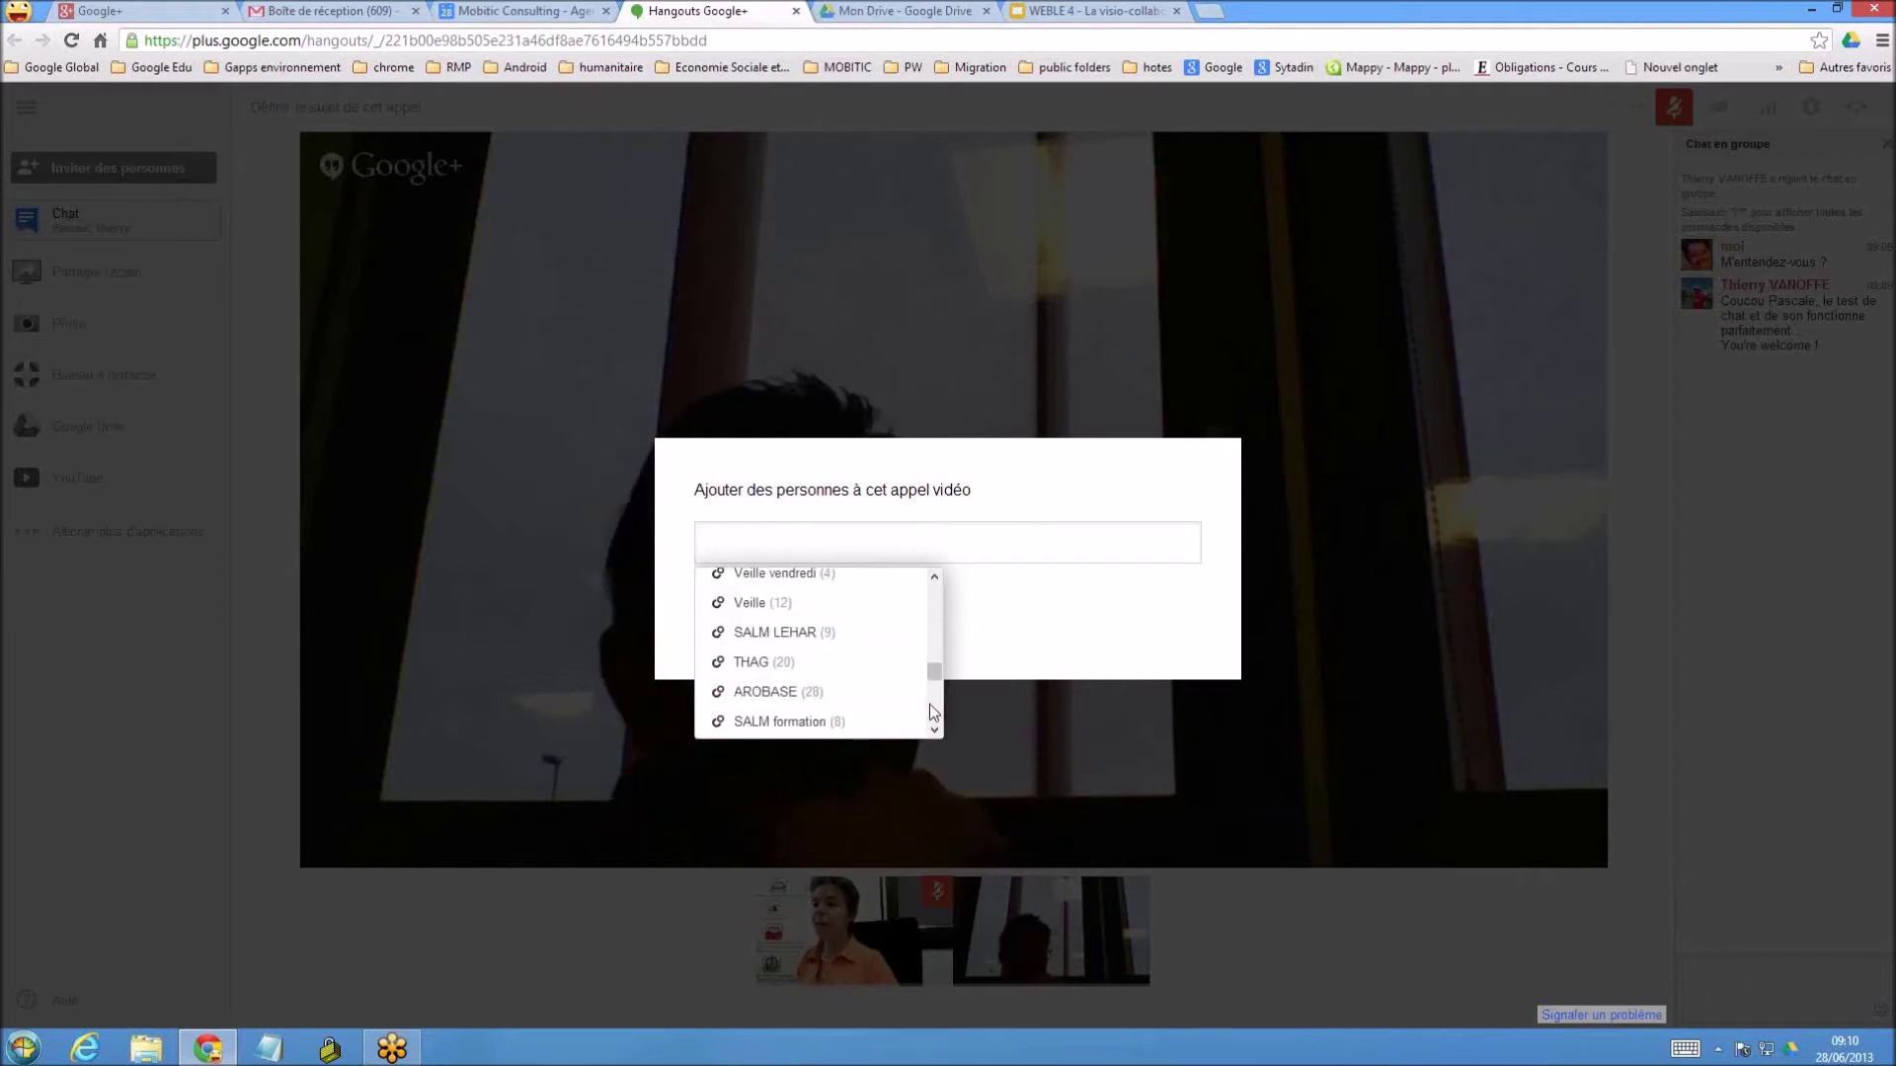
{"action": "scroll", "coordinate": [928, 702], "scroll_direction": "down", "scroll_amount": 2}
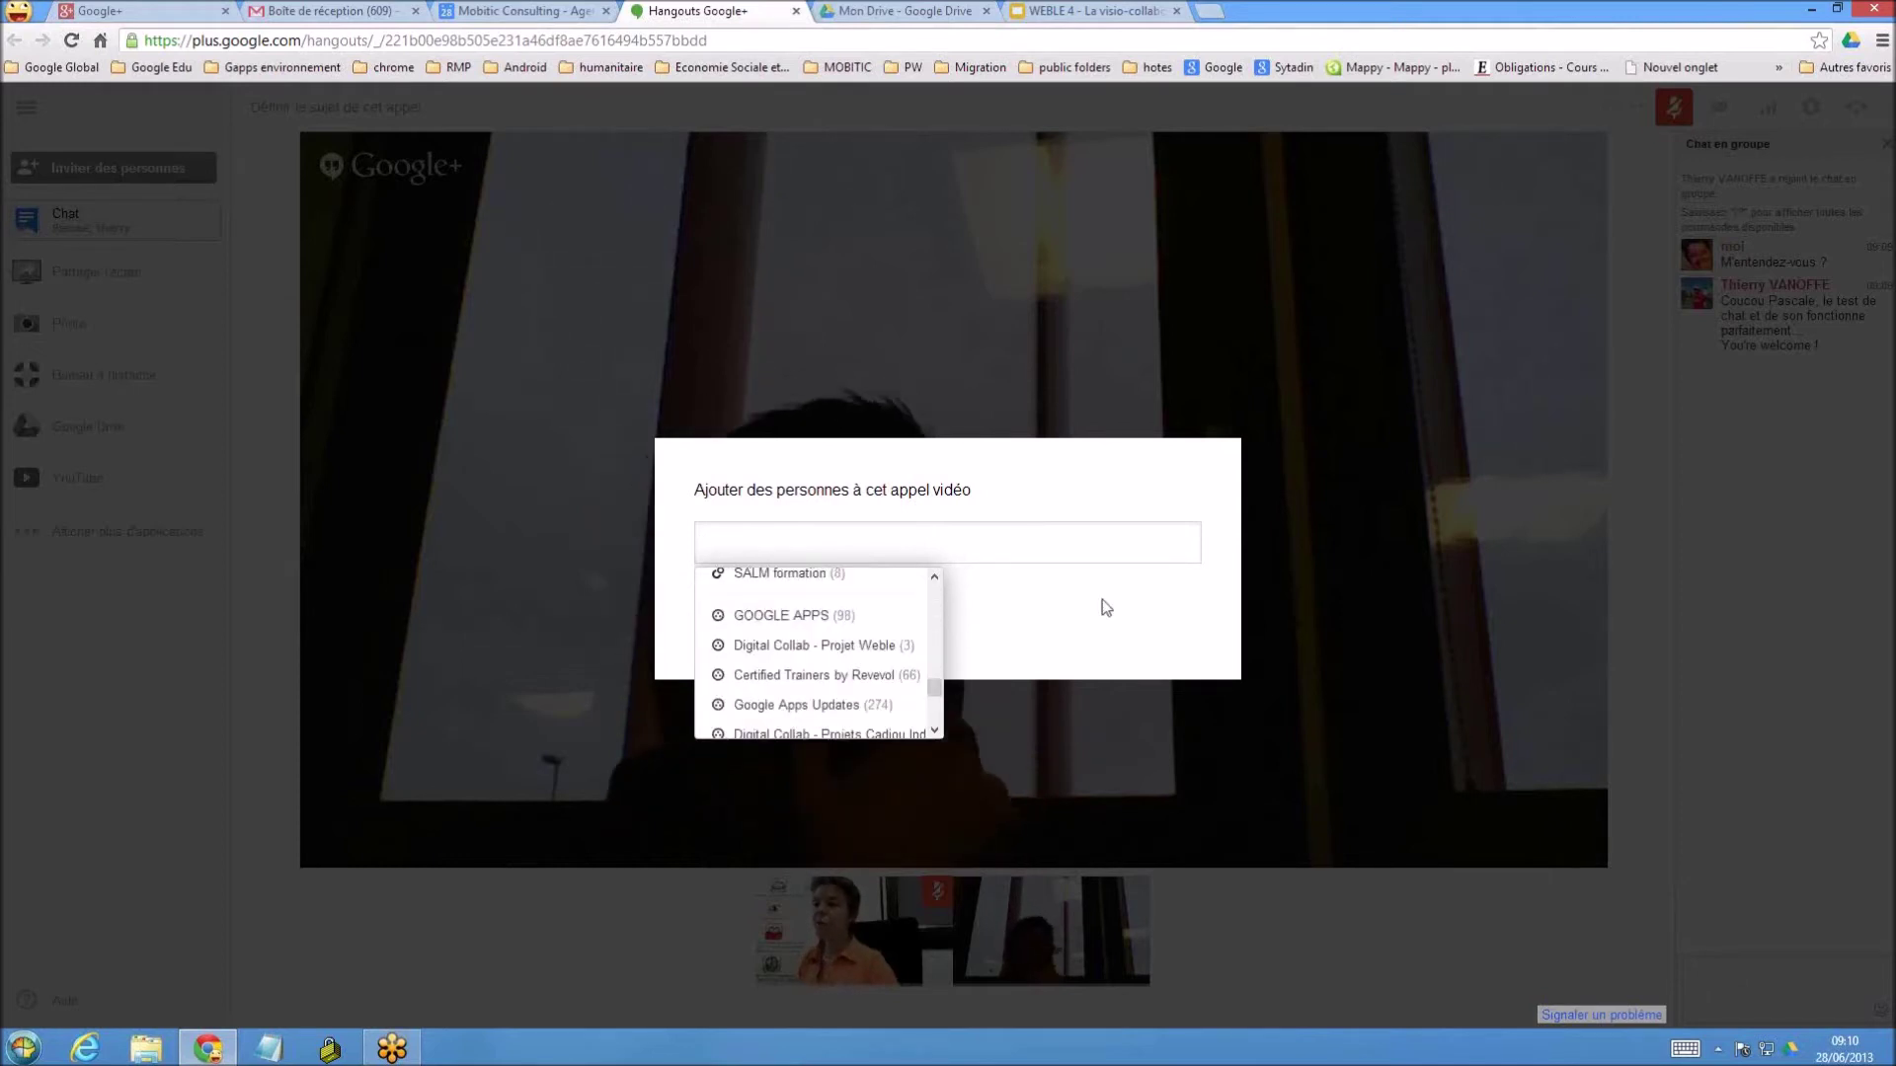
{"action": "left_click", "coordinate": [1403, 583]}
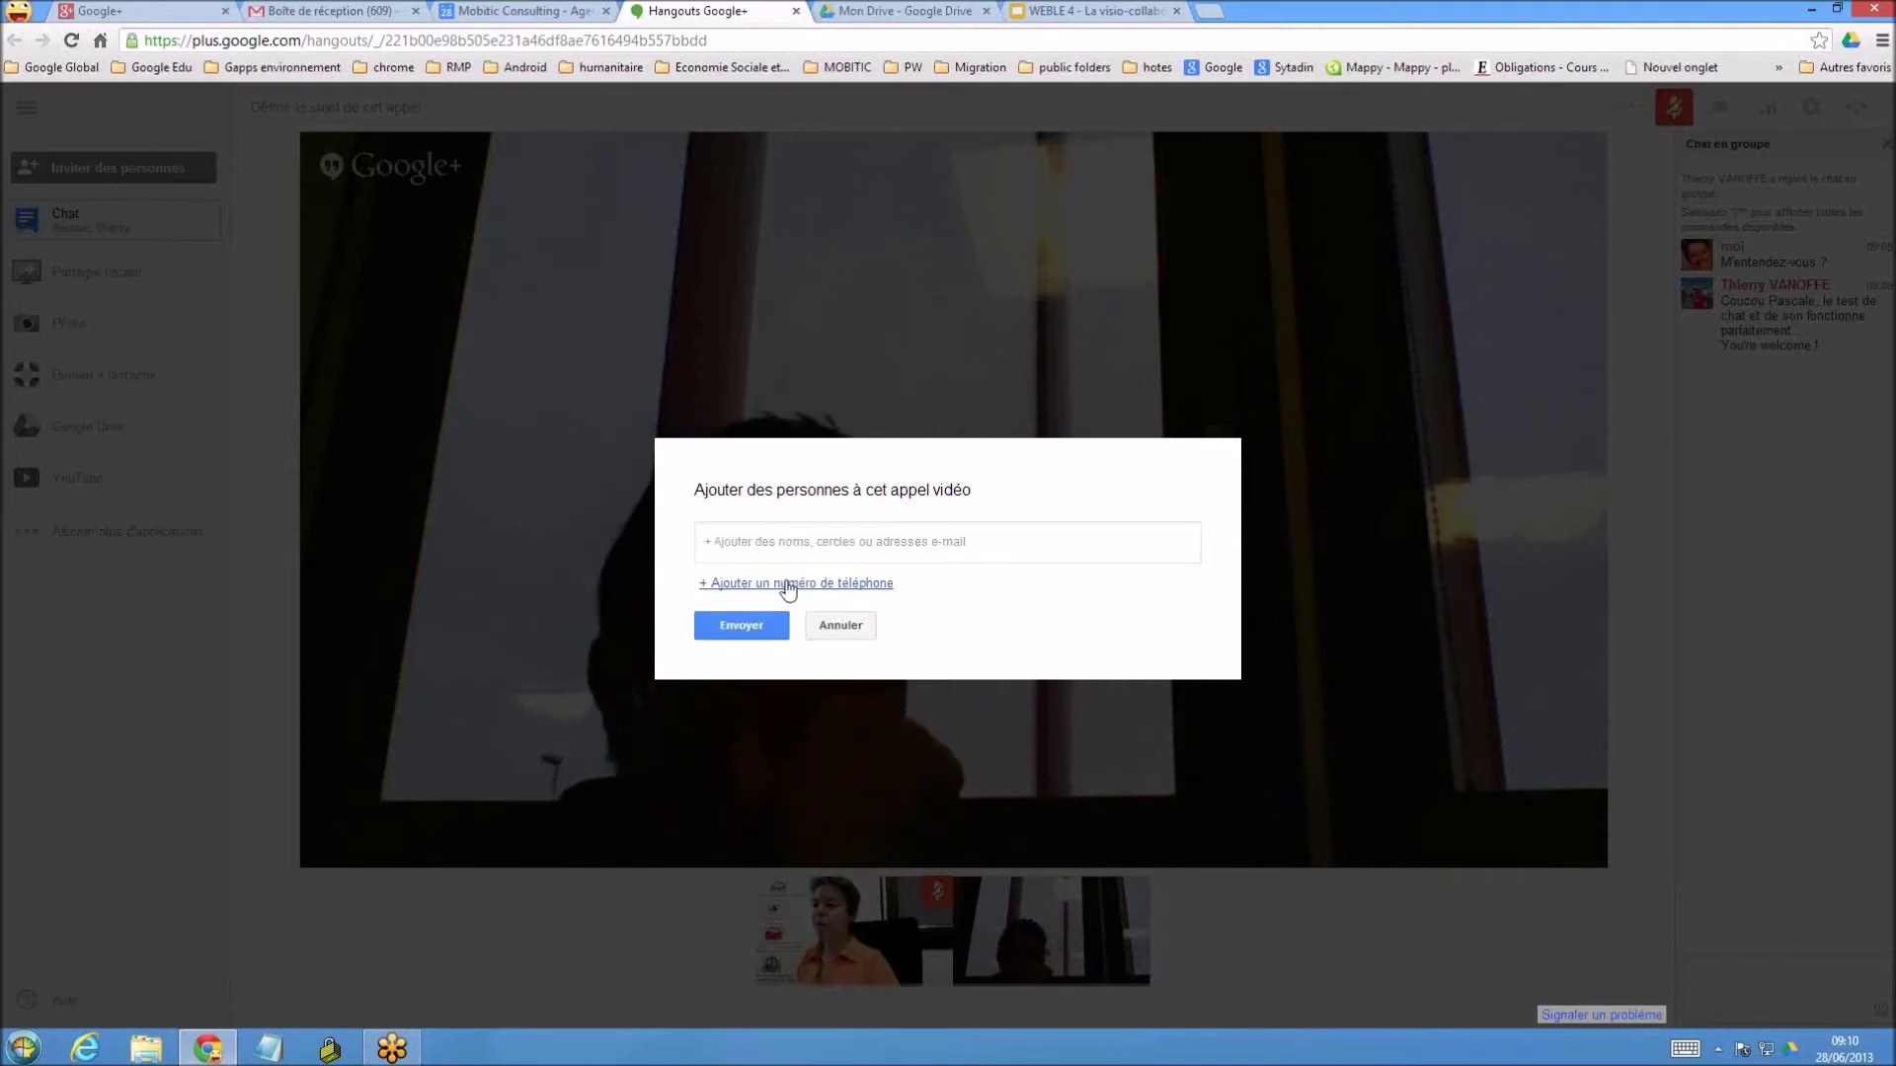
{"action": "left_click", "coordinate": [843, 626]}
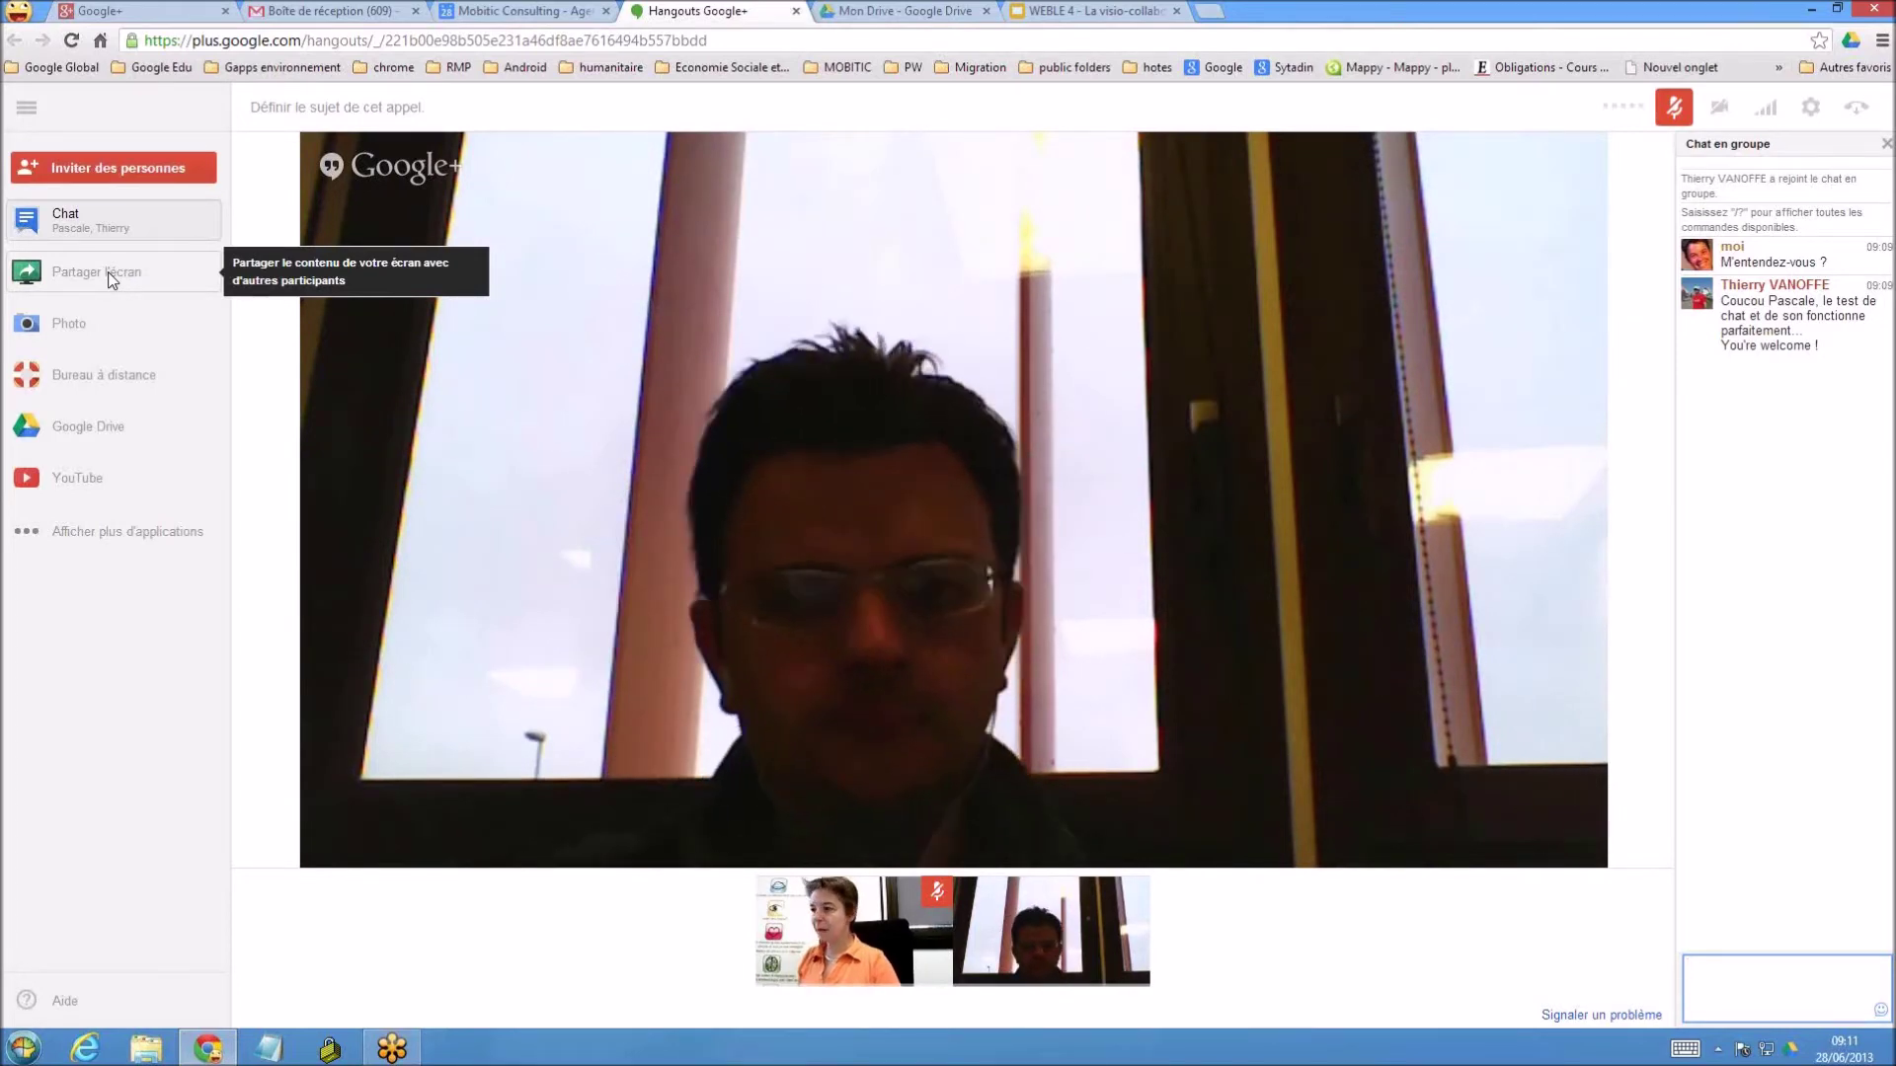
Share the full screen ("Plein écran") with the call participants and show the shared screen in the main view
{"action": "left_click", "coordinate": [1090, 16]}
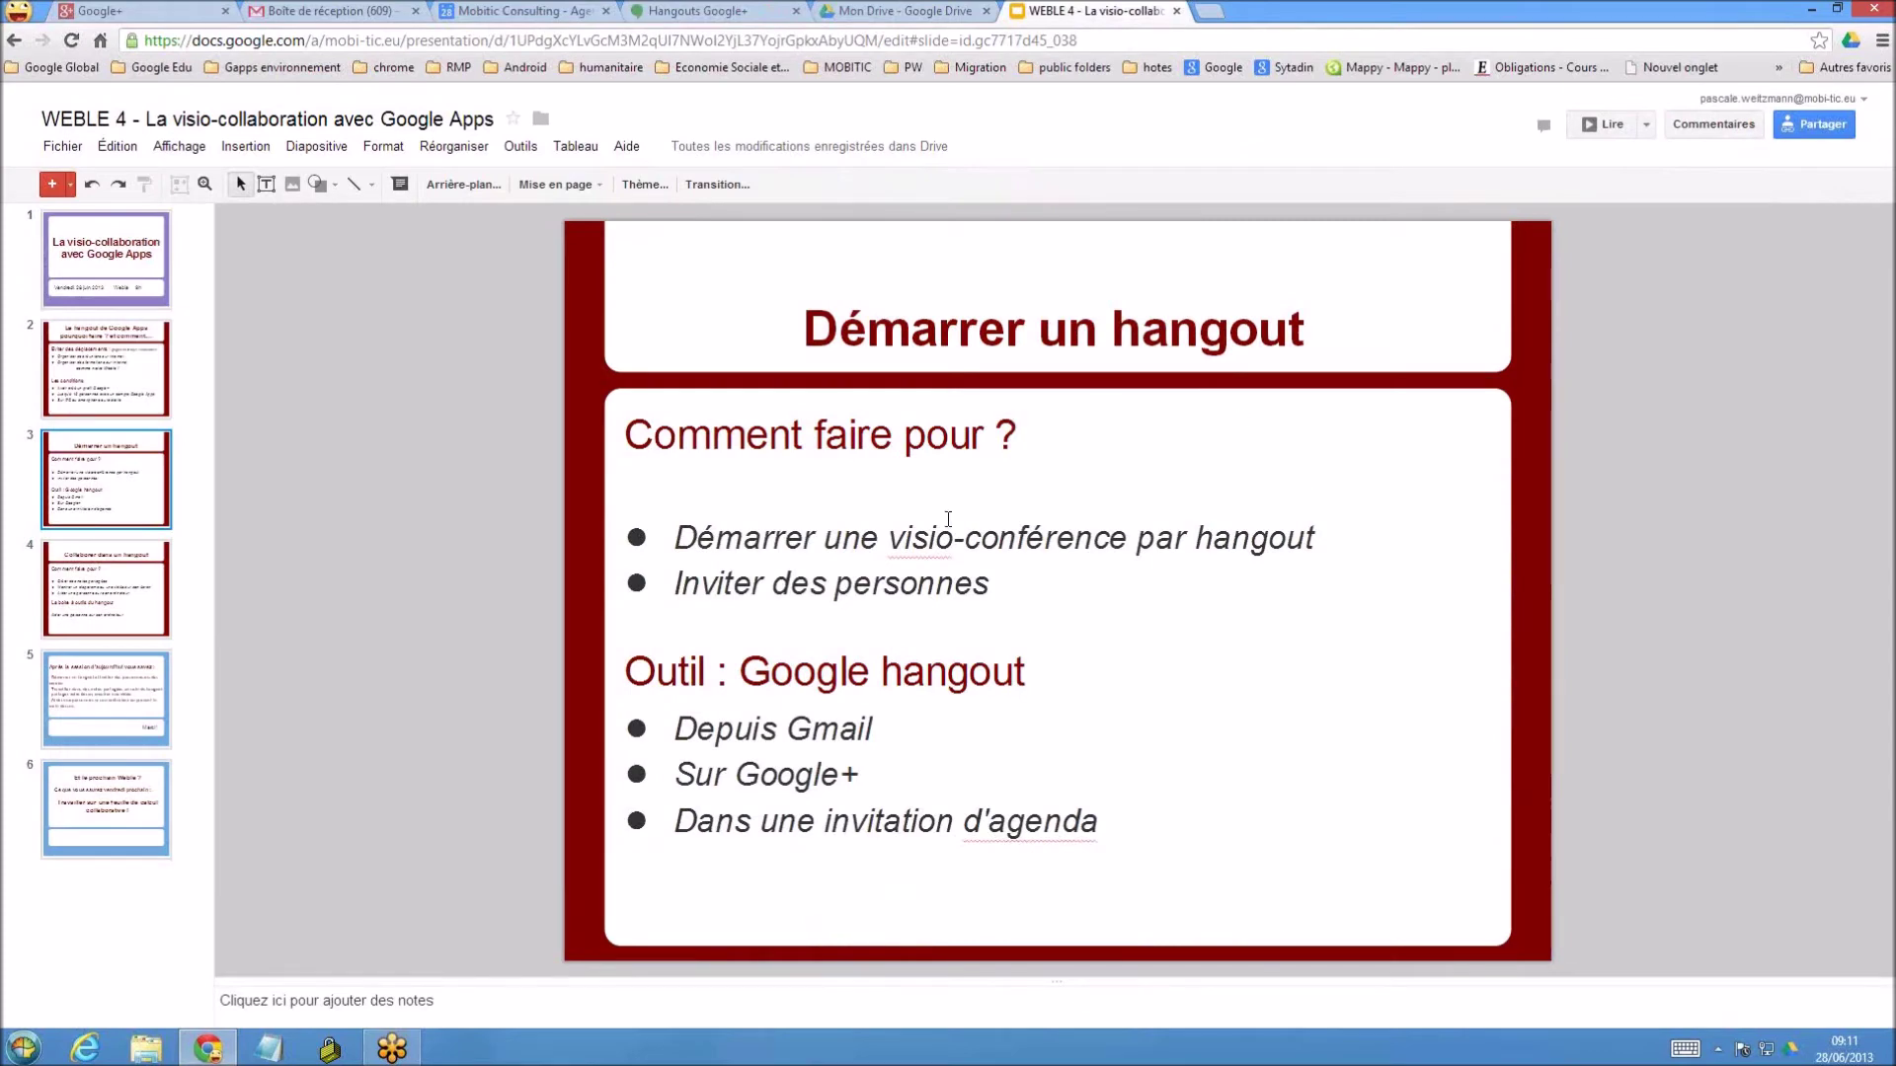
{"action": "left_click", "coordinate": [715, 14]}
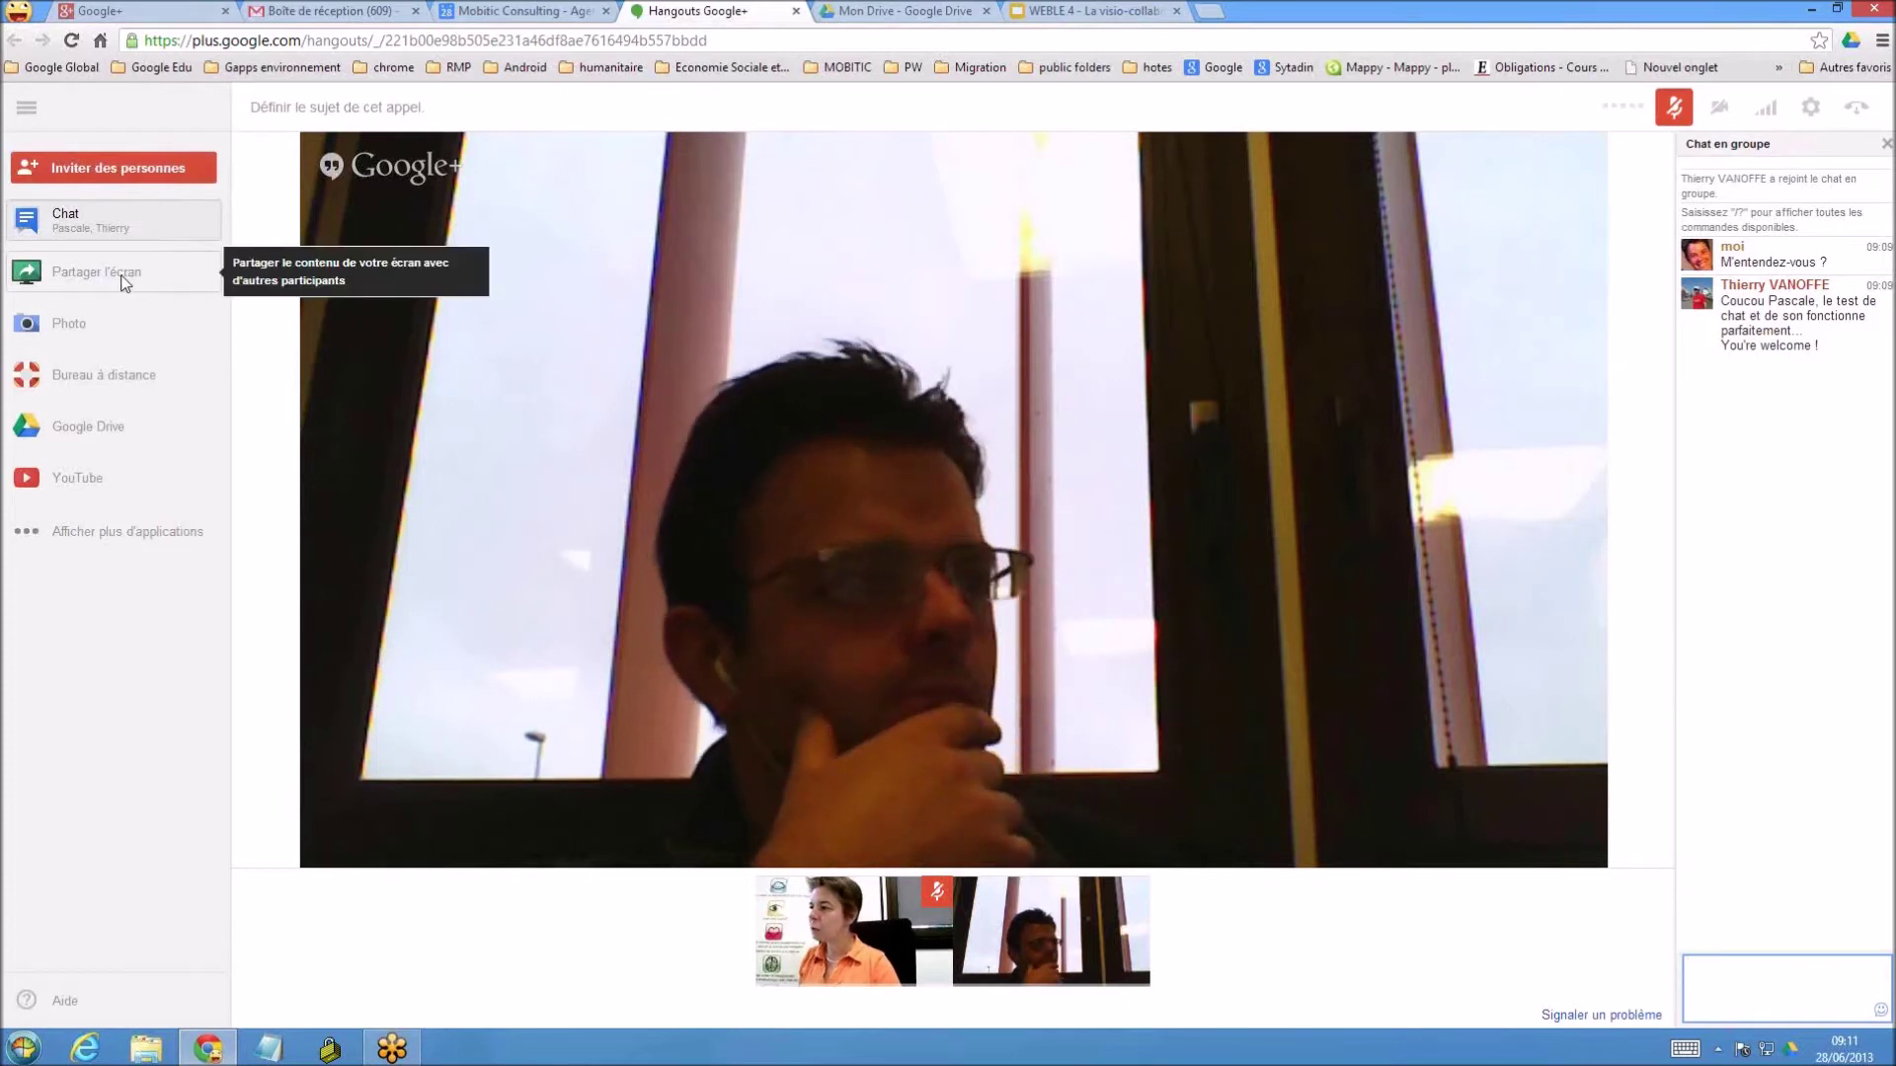
{"action": "left_click", "coordinate": [123, 283]}
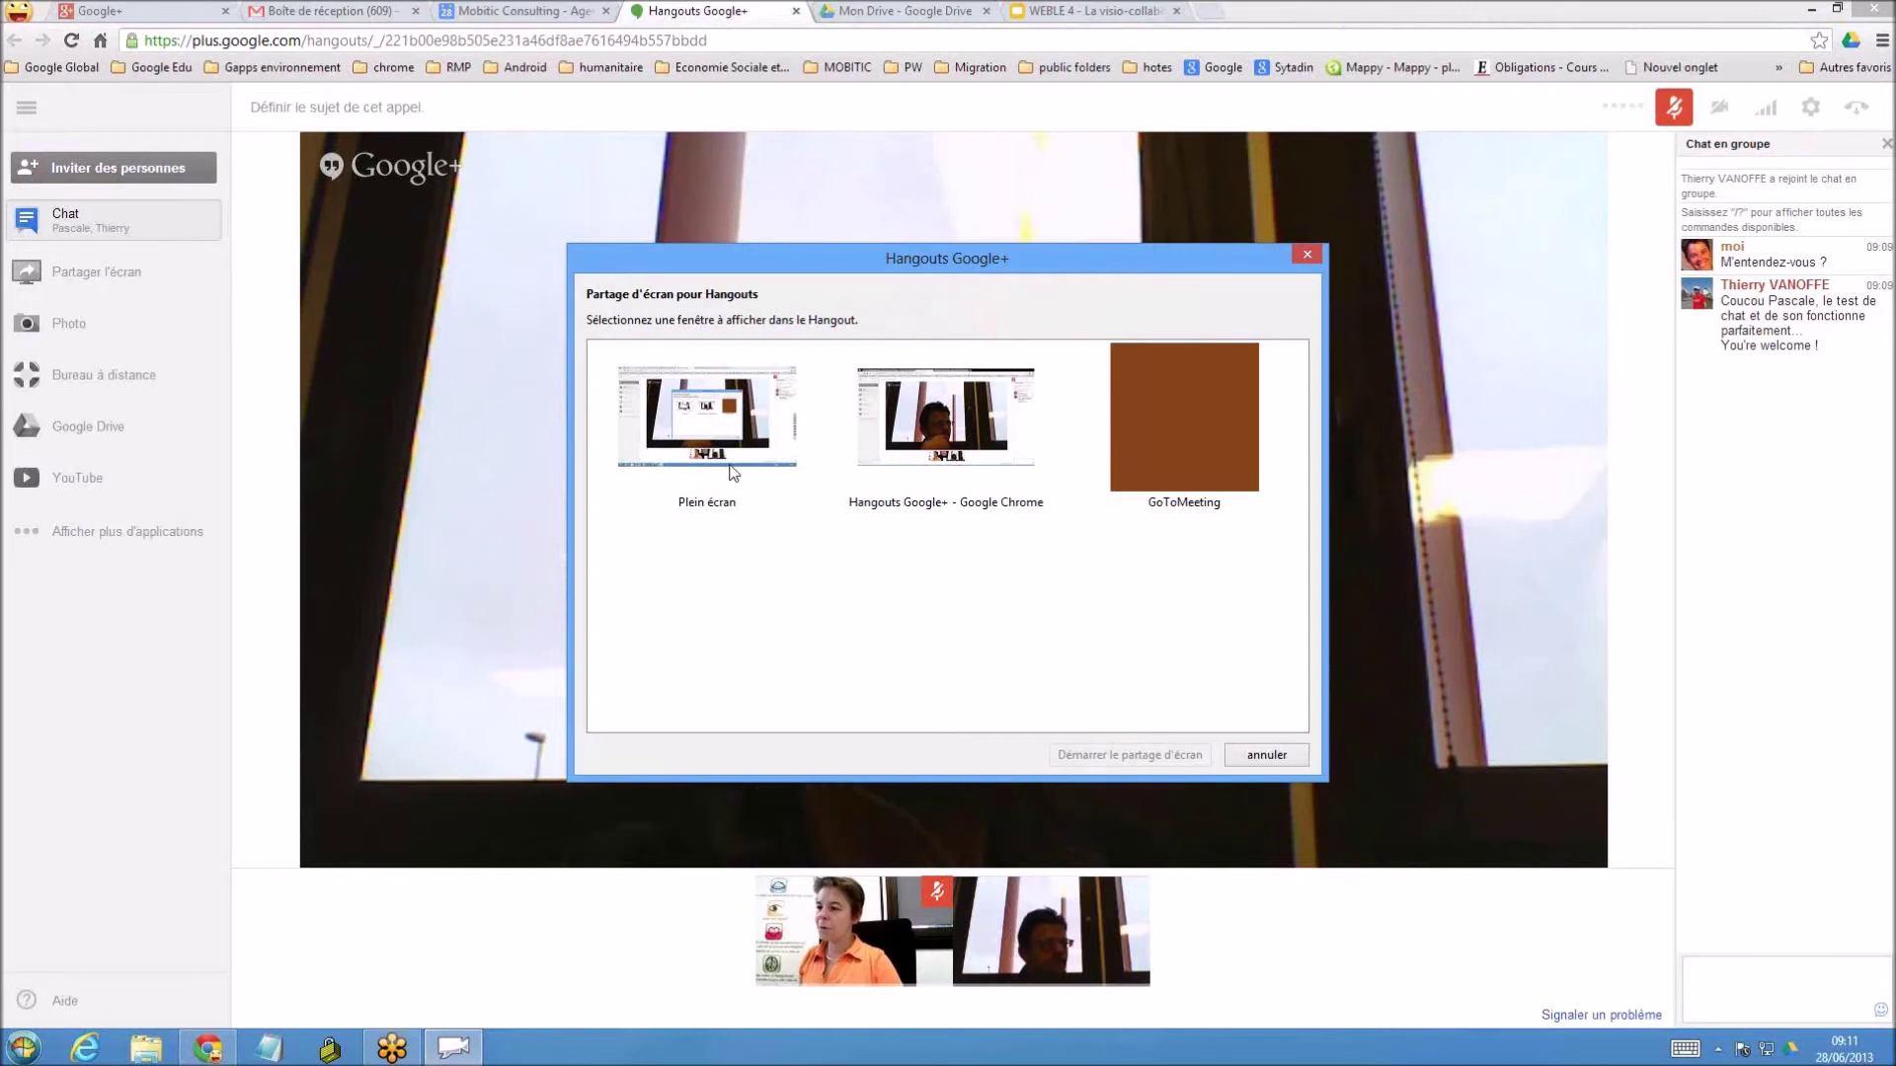
{"action": "left_click", "coordinate": [718, 423]}
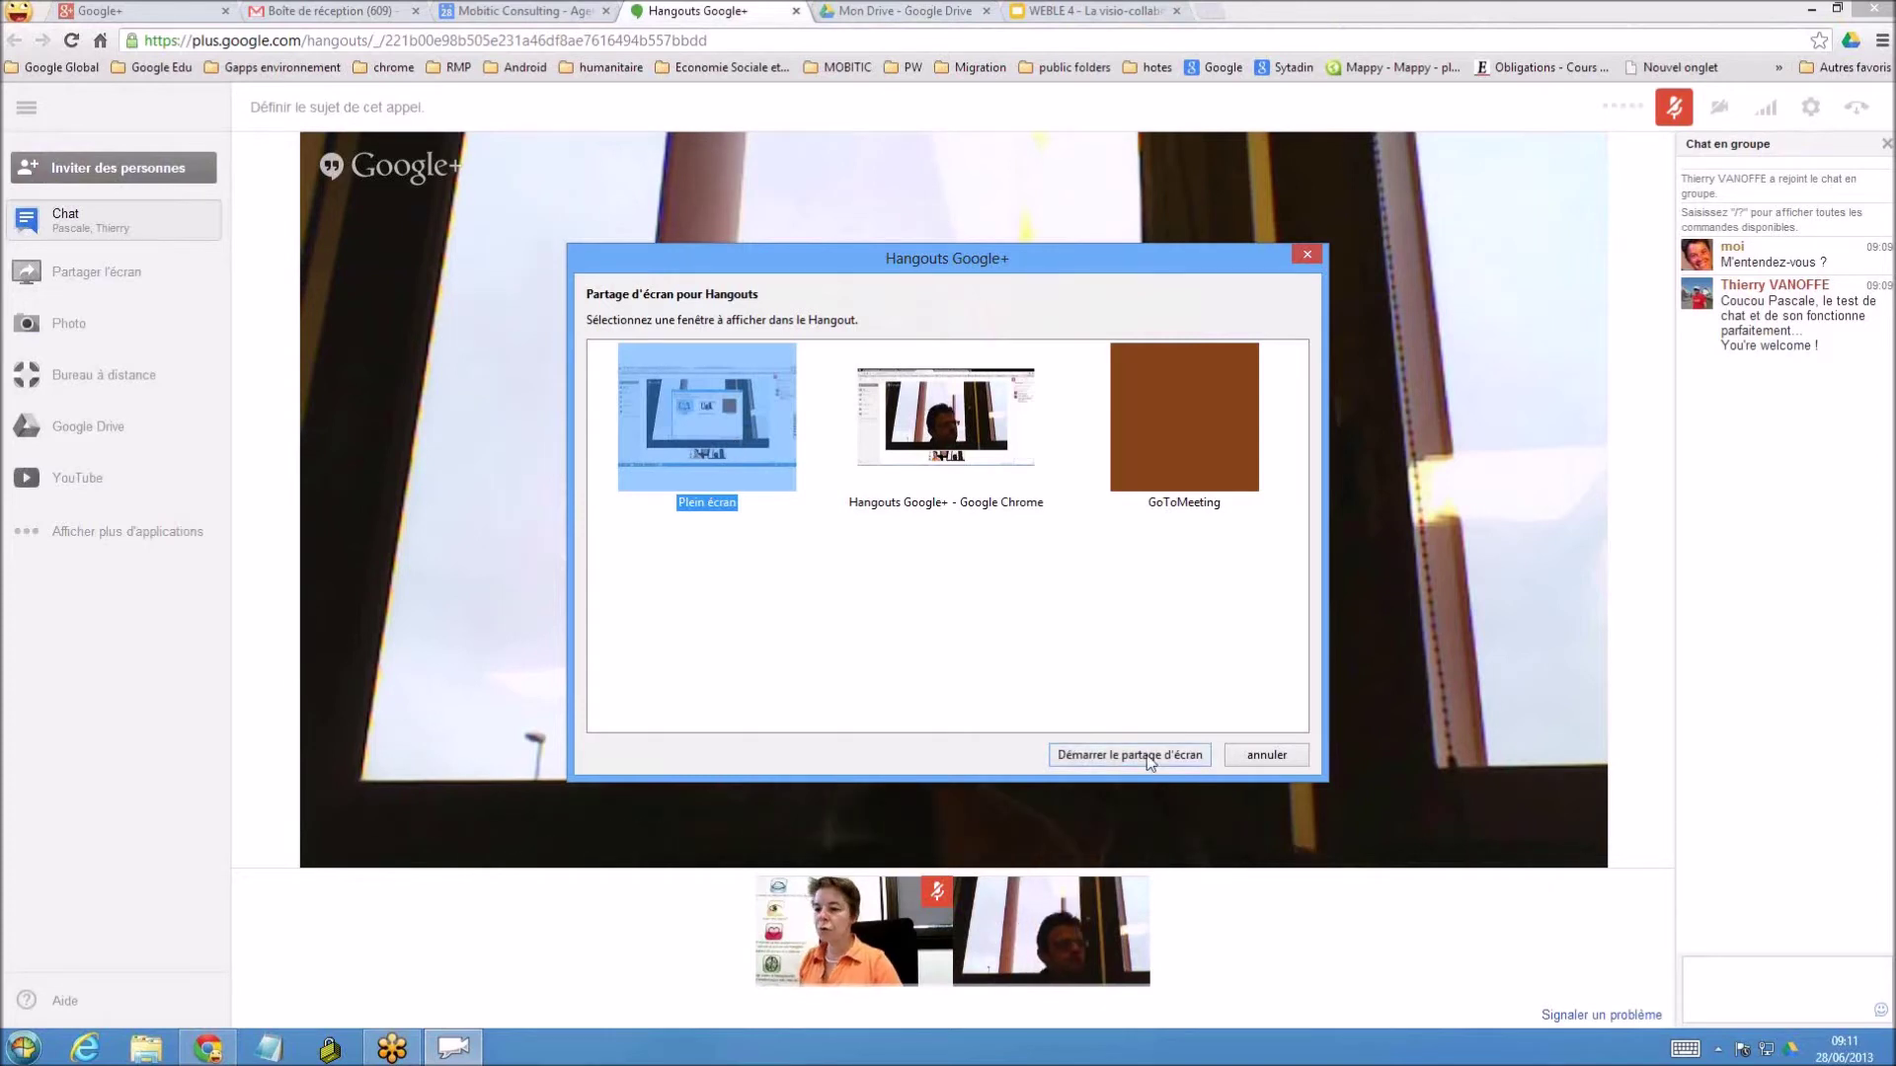
{"action": "left_click", "coordinate": [1146, 753]}
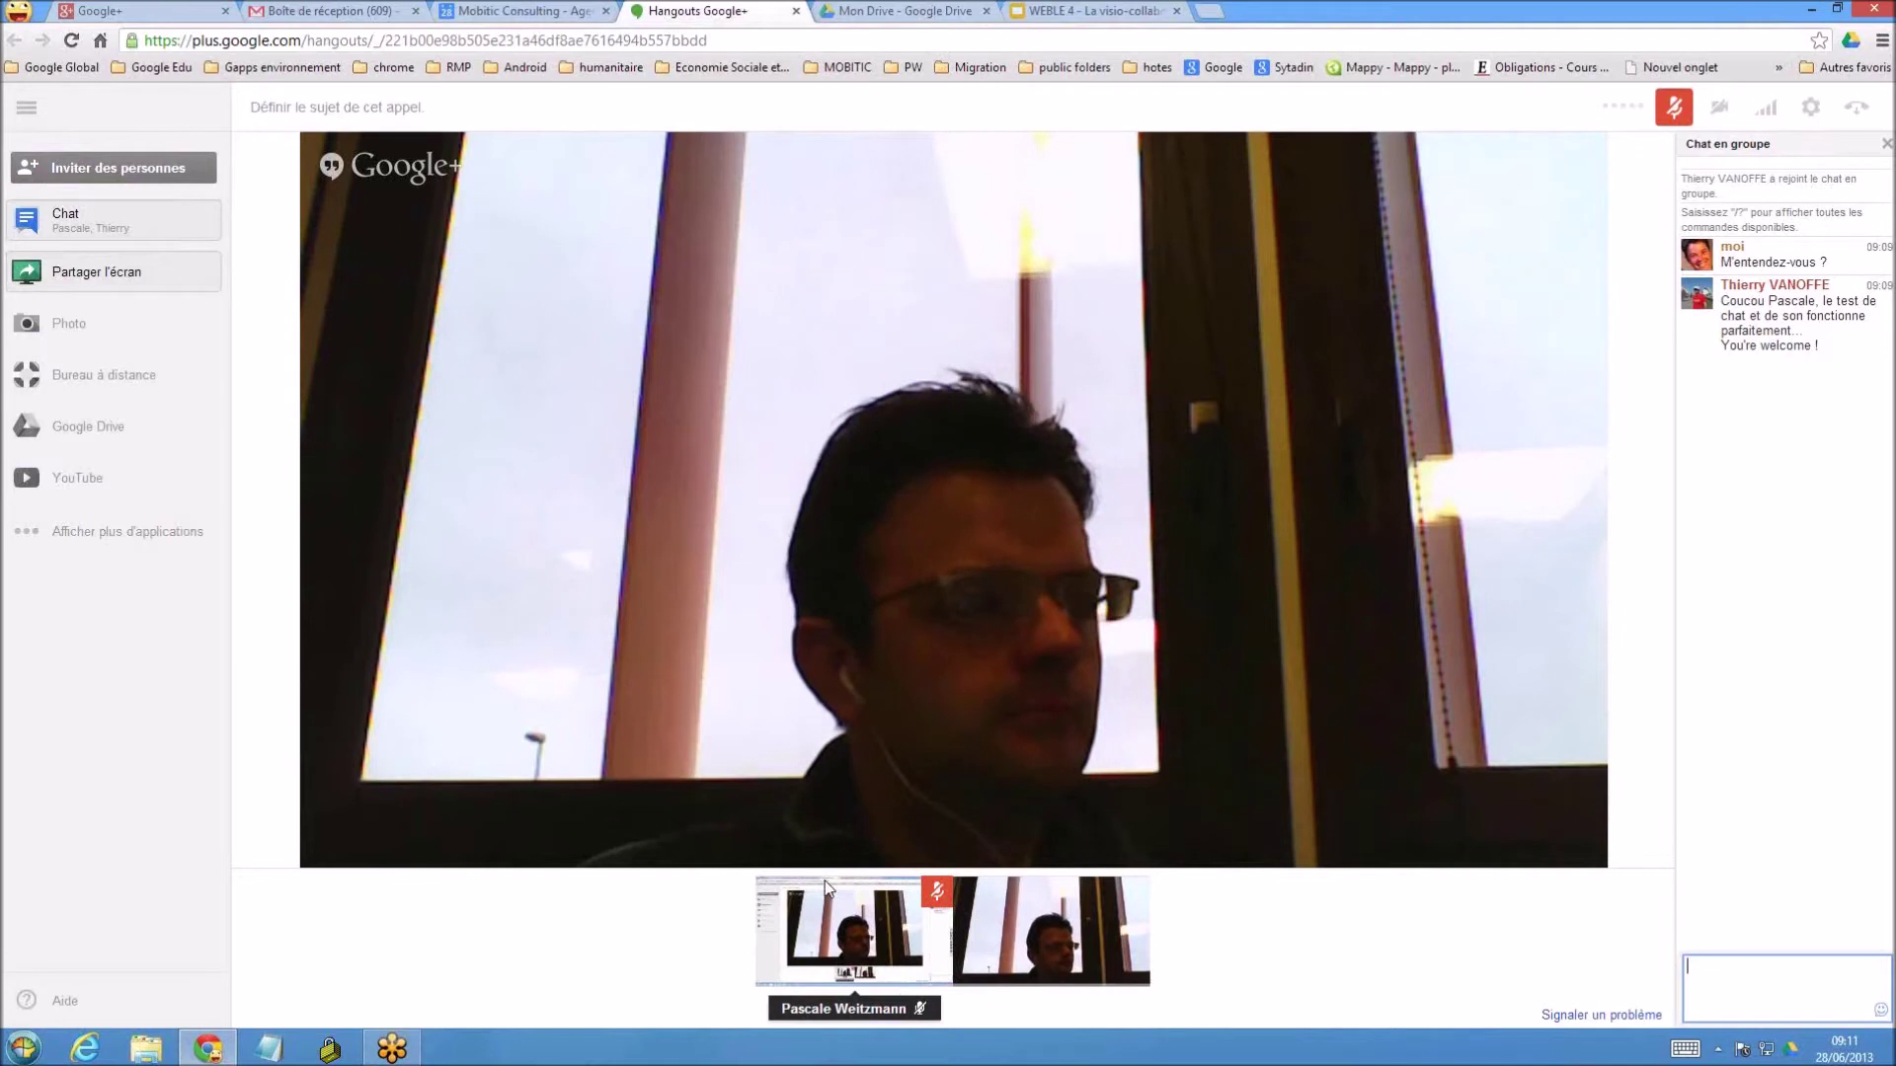
{"action": "left_click", "coordinate": [871, 940]}
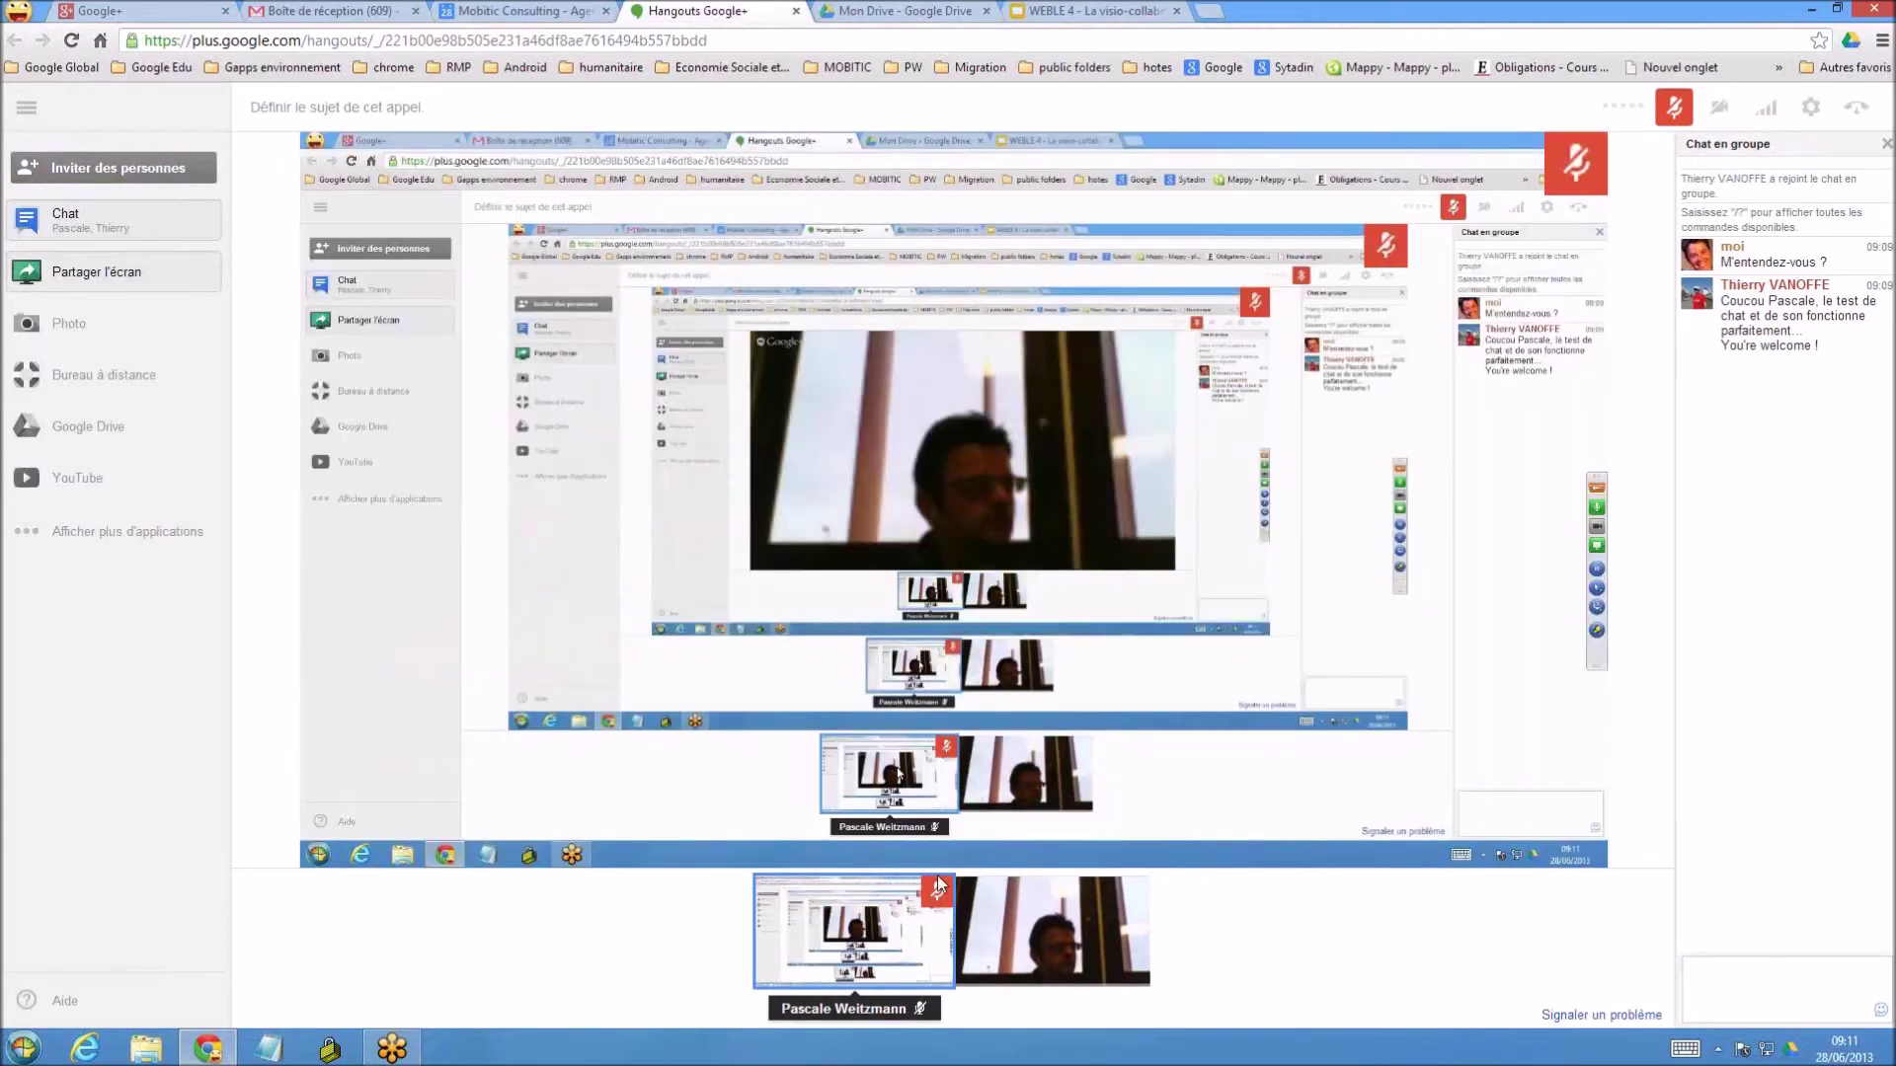
Present the slides "Collaborer dans un hangout" and "Le hangout de Google Apps" to the participants, and end the screen sharing in the call
{"action": "left_click", "coordinate": [1037, 13]}
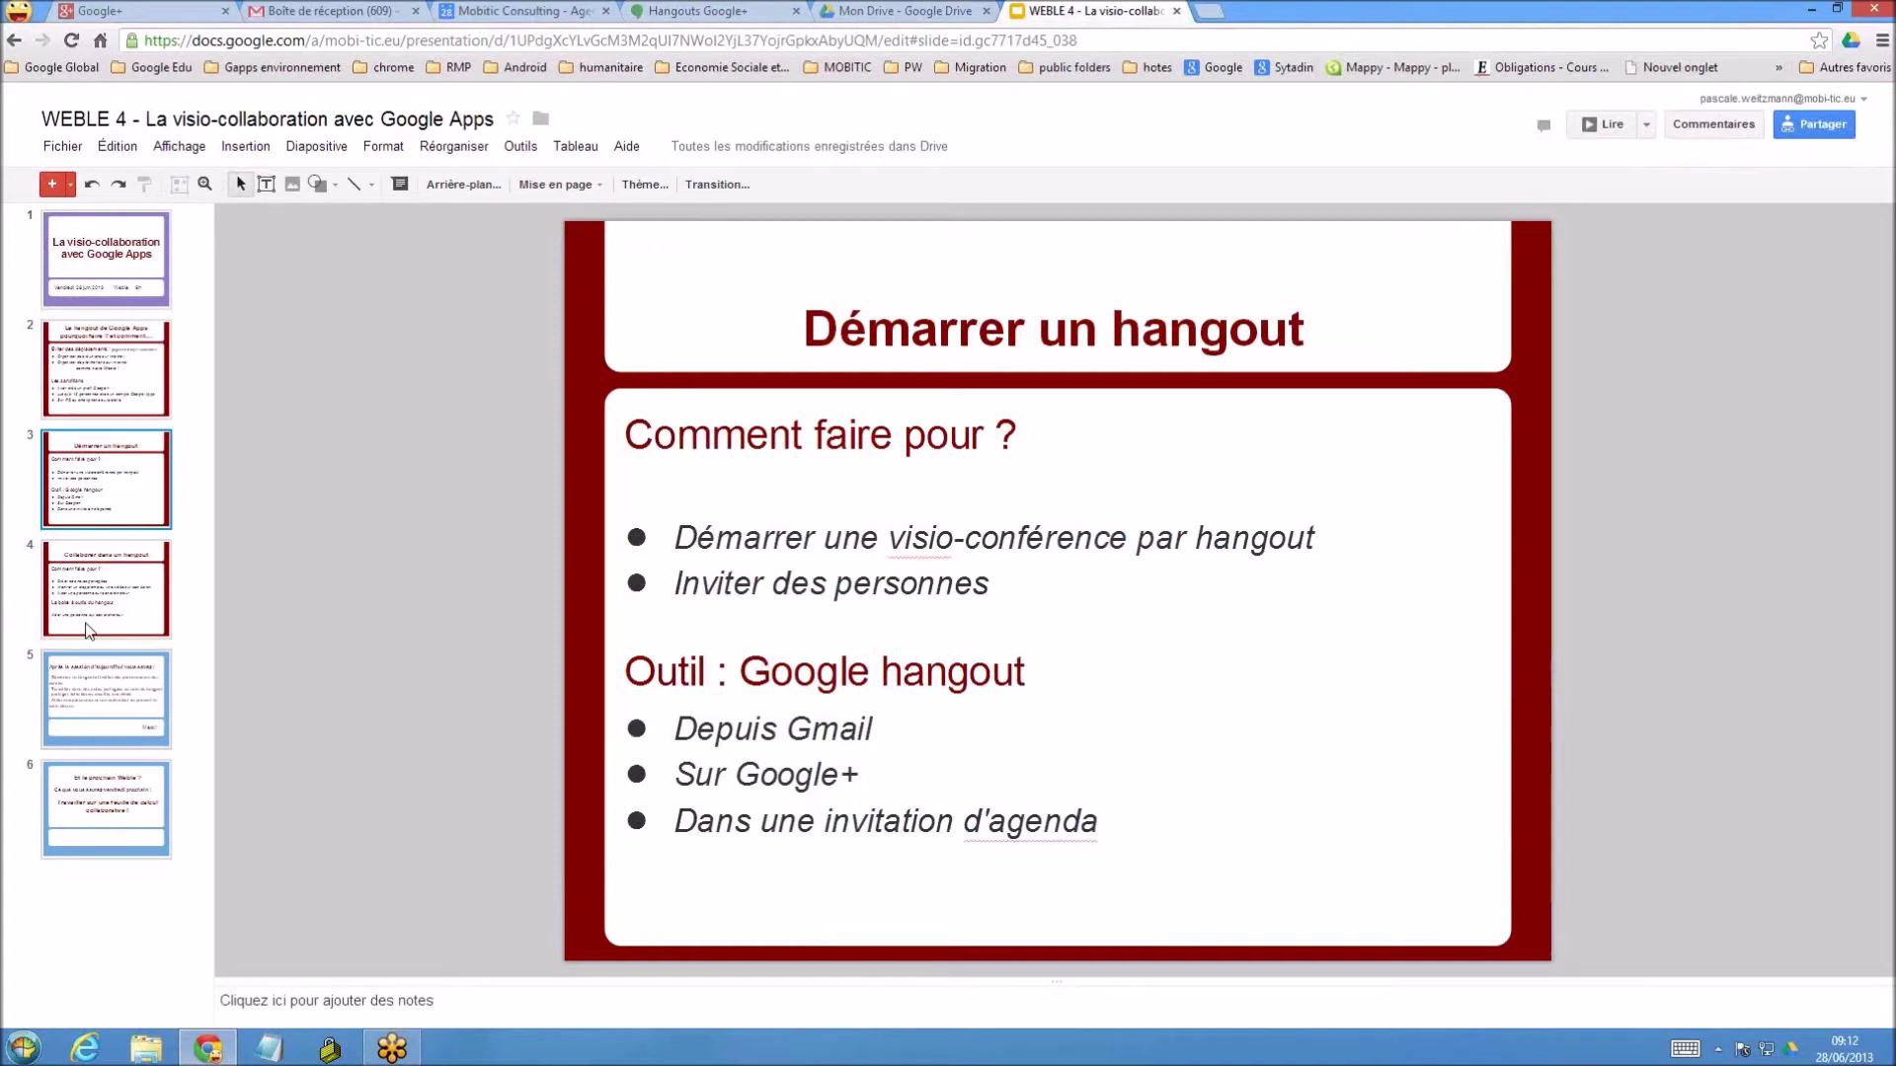
{"action": "left_click", "coordinate": [106, 593]}
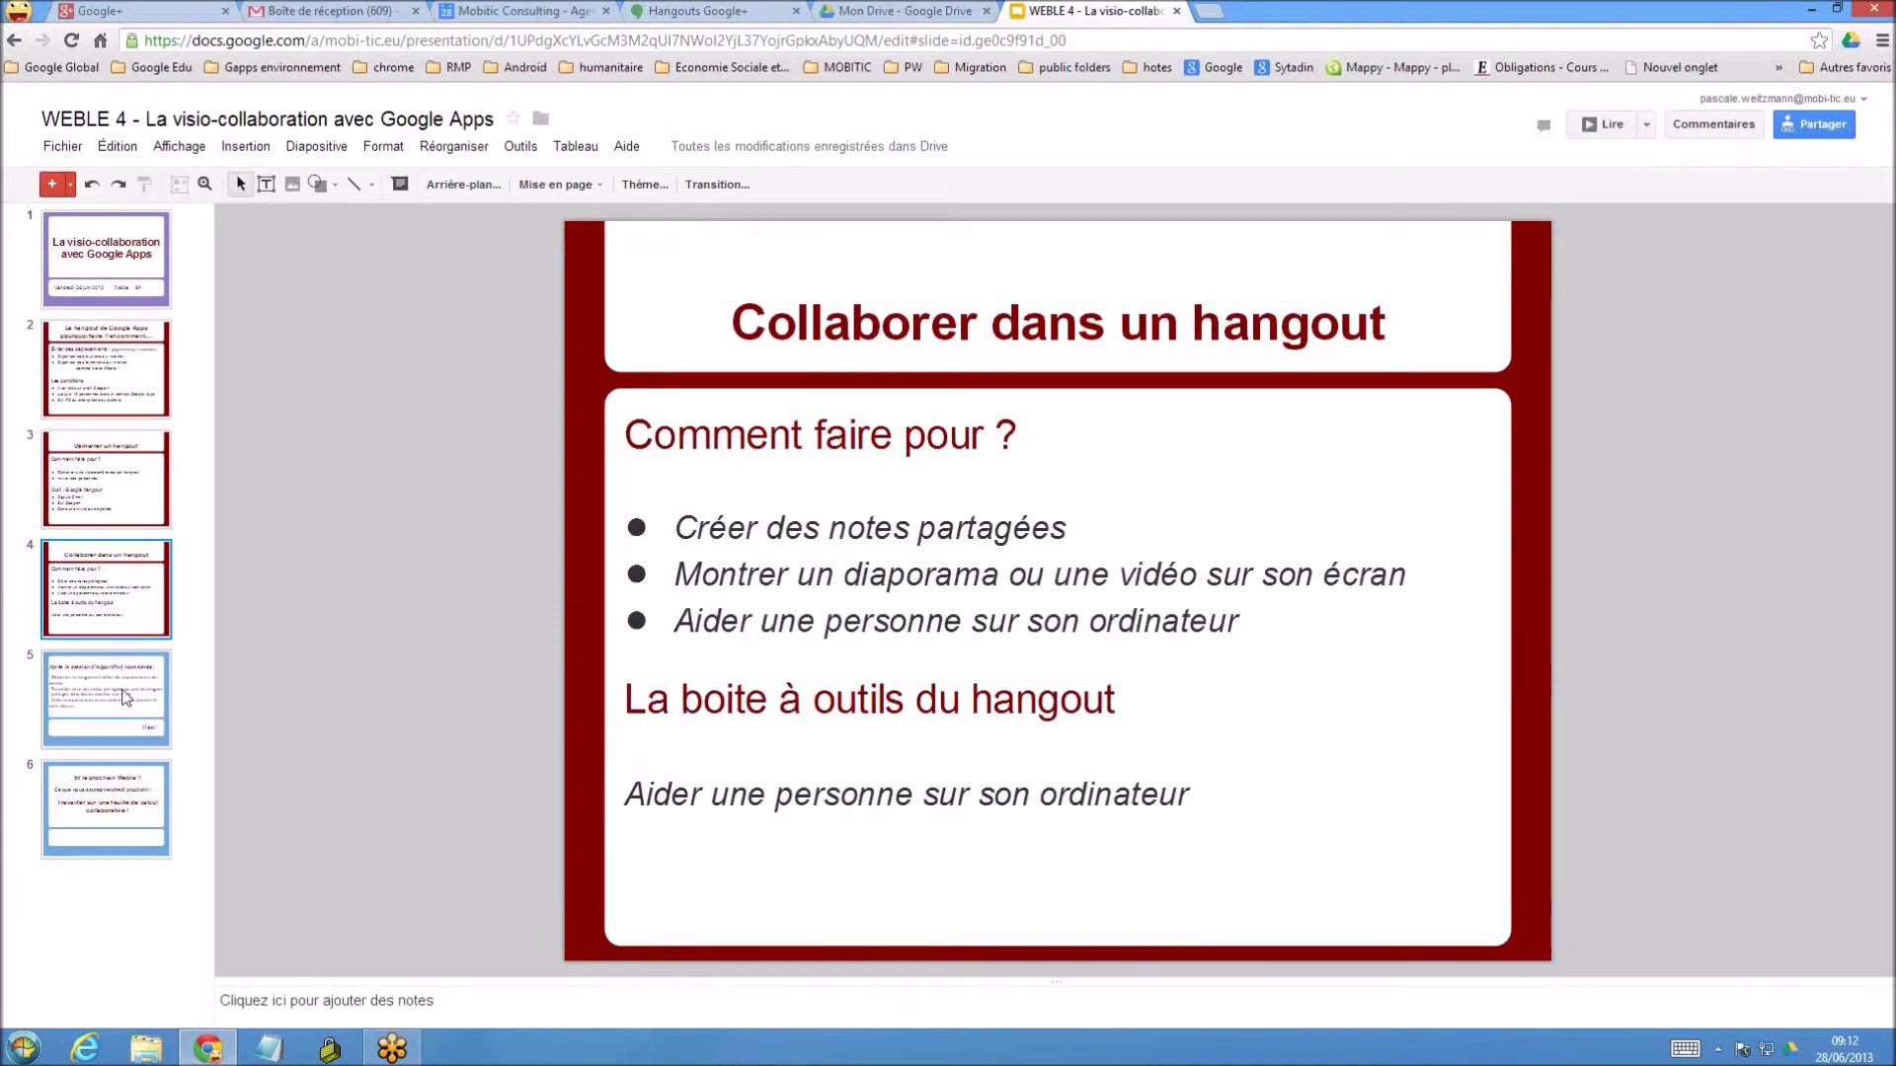
{"action": "left_click", "coordinate": [85, 353]}
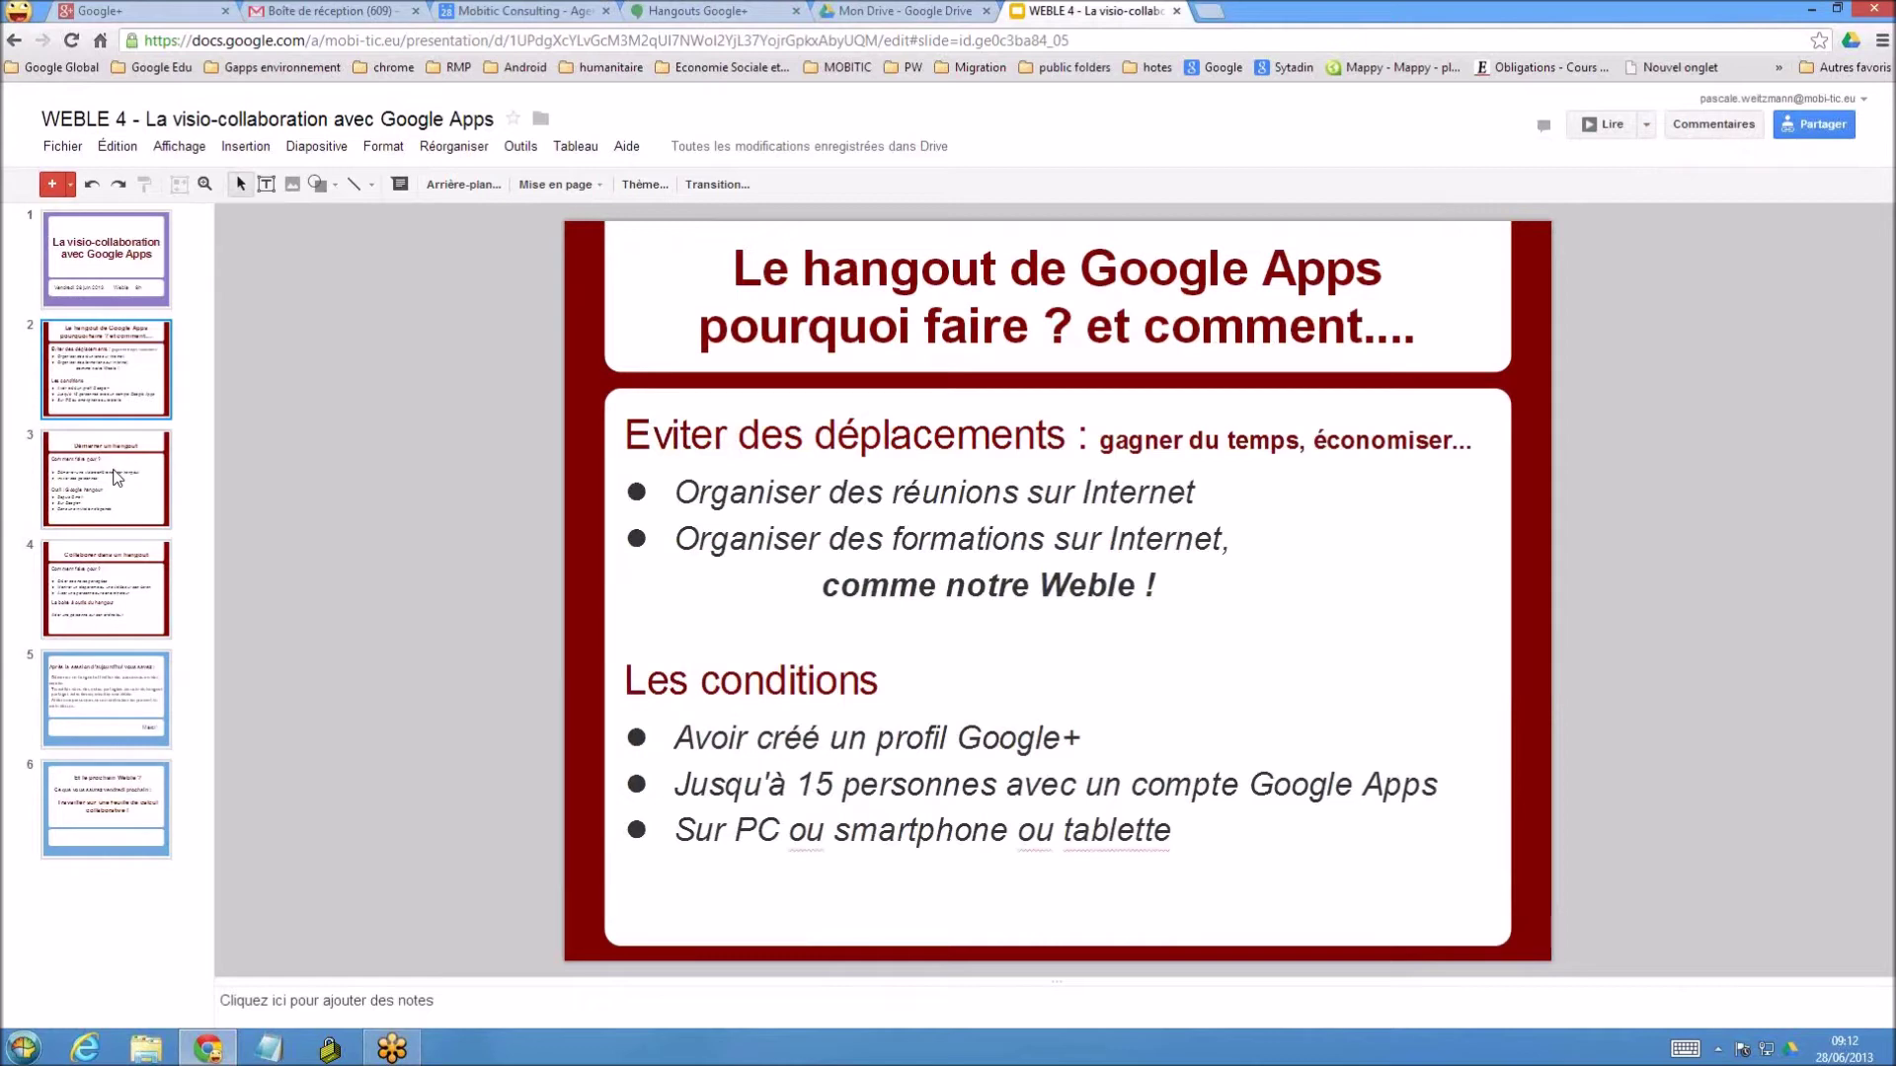
{"action": "left_click", "coordinate": [736, 12]}
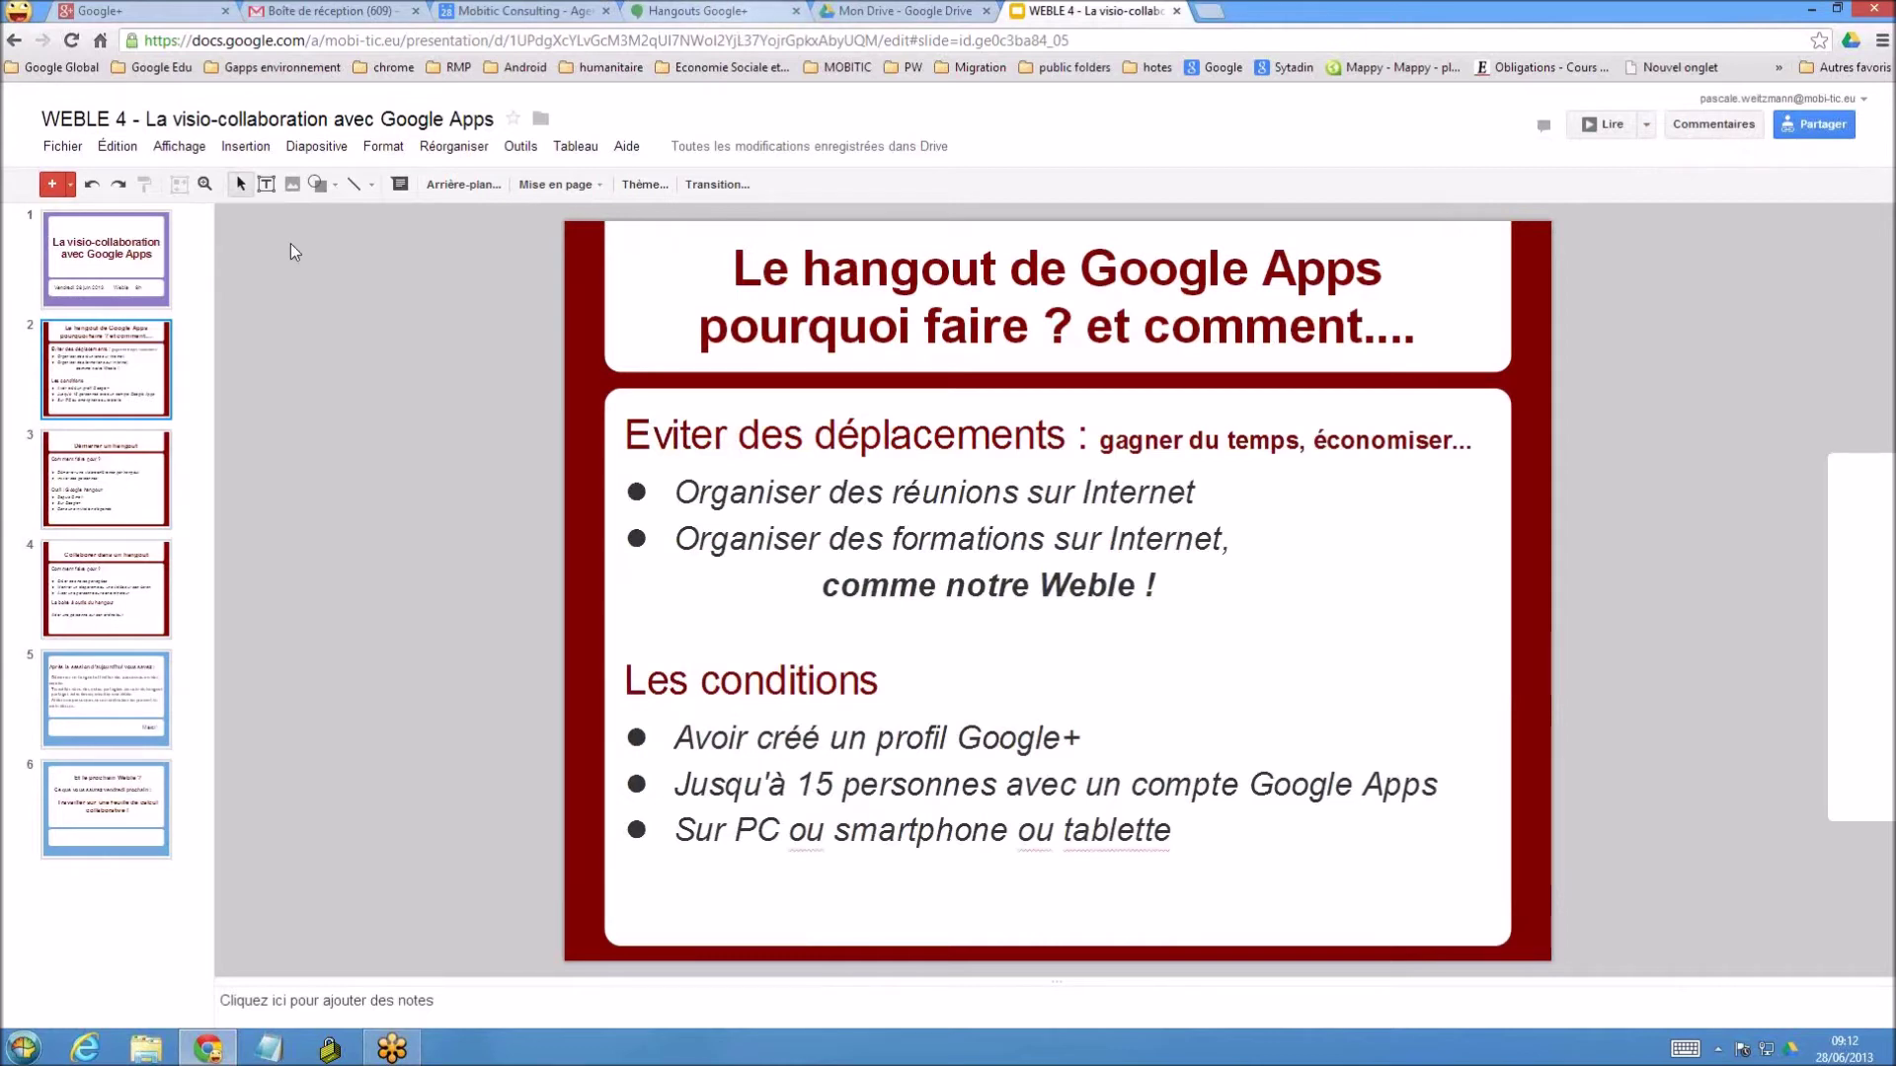
{"action": "left_click", "coordinate": [124, 278]}
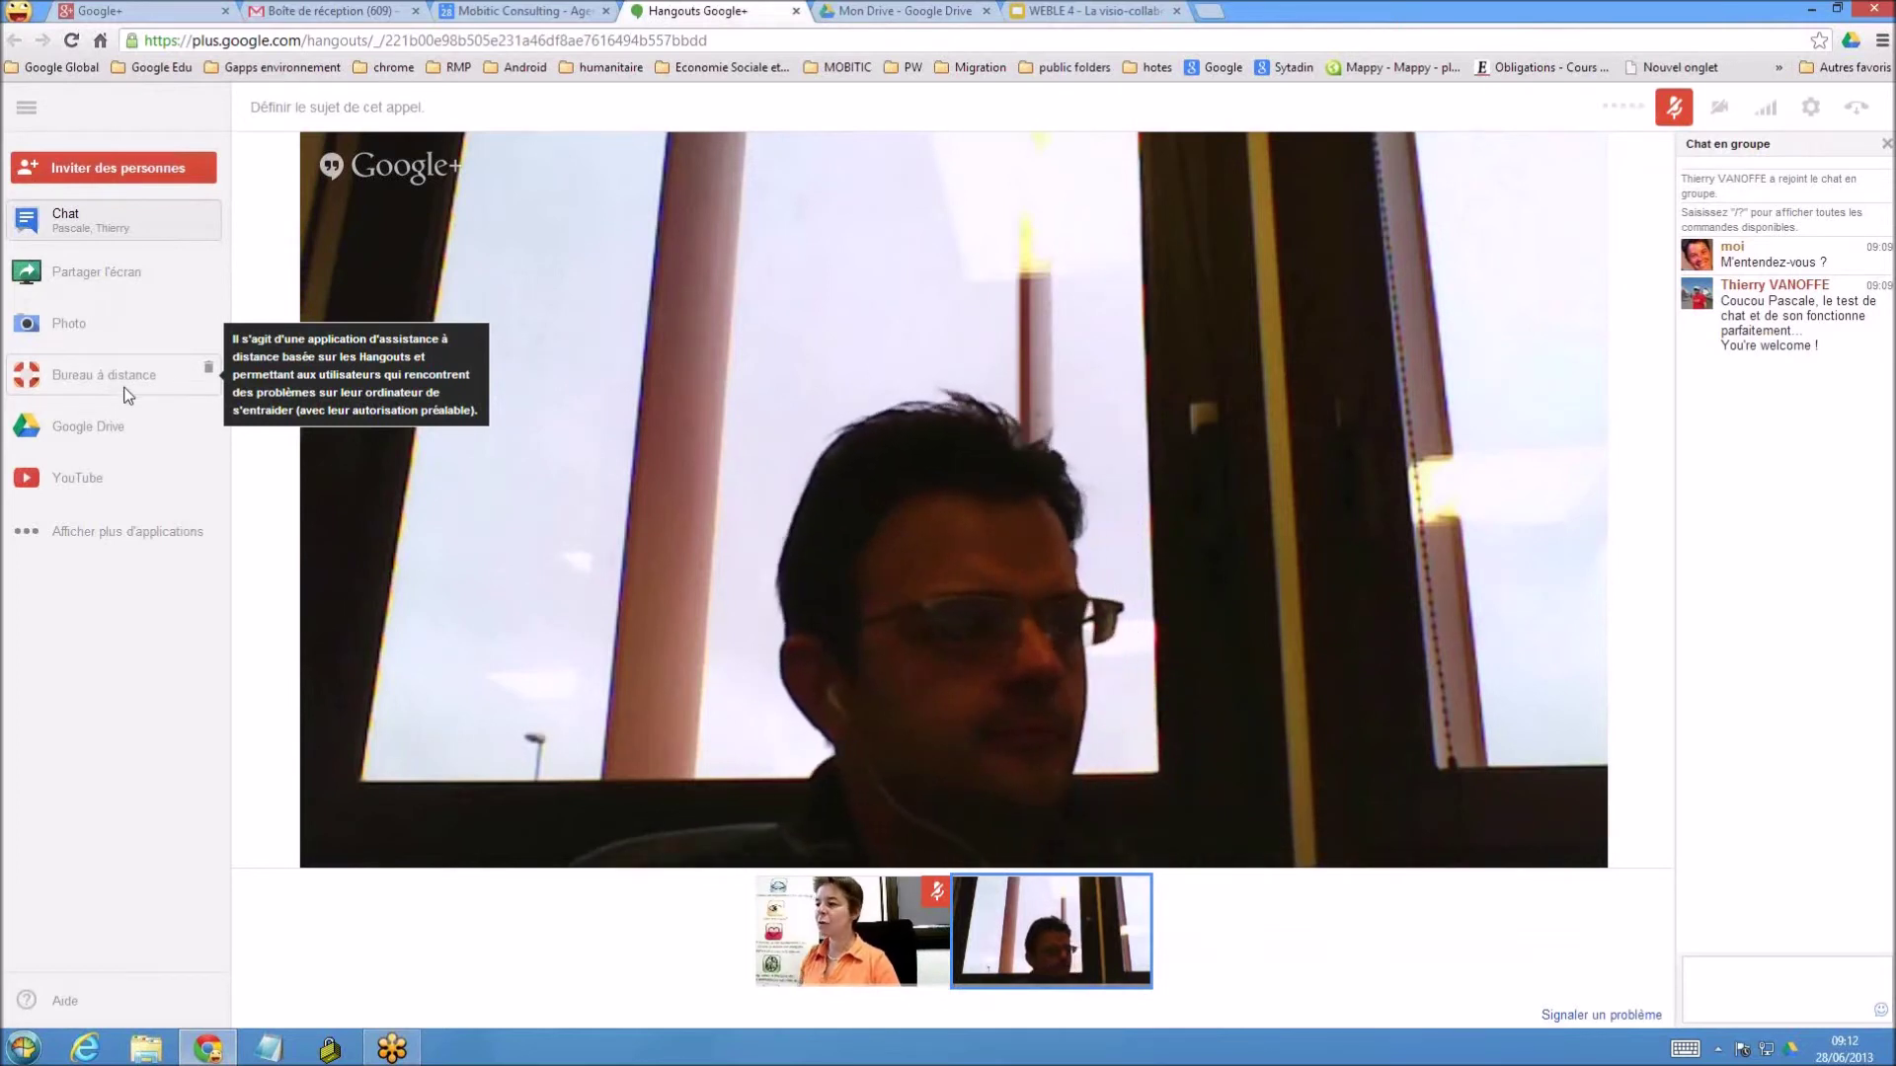
Create shared notes in the call through Google Drive and agree to display the account's e-mail address
{"action": "left_click", "coordinate": [77, 426]}
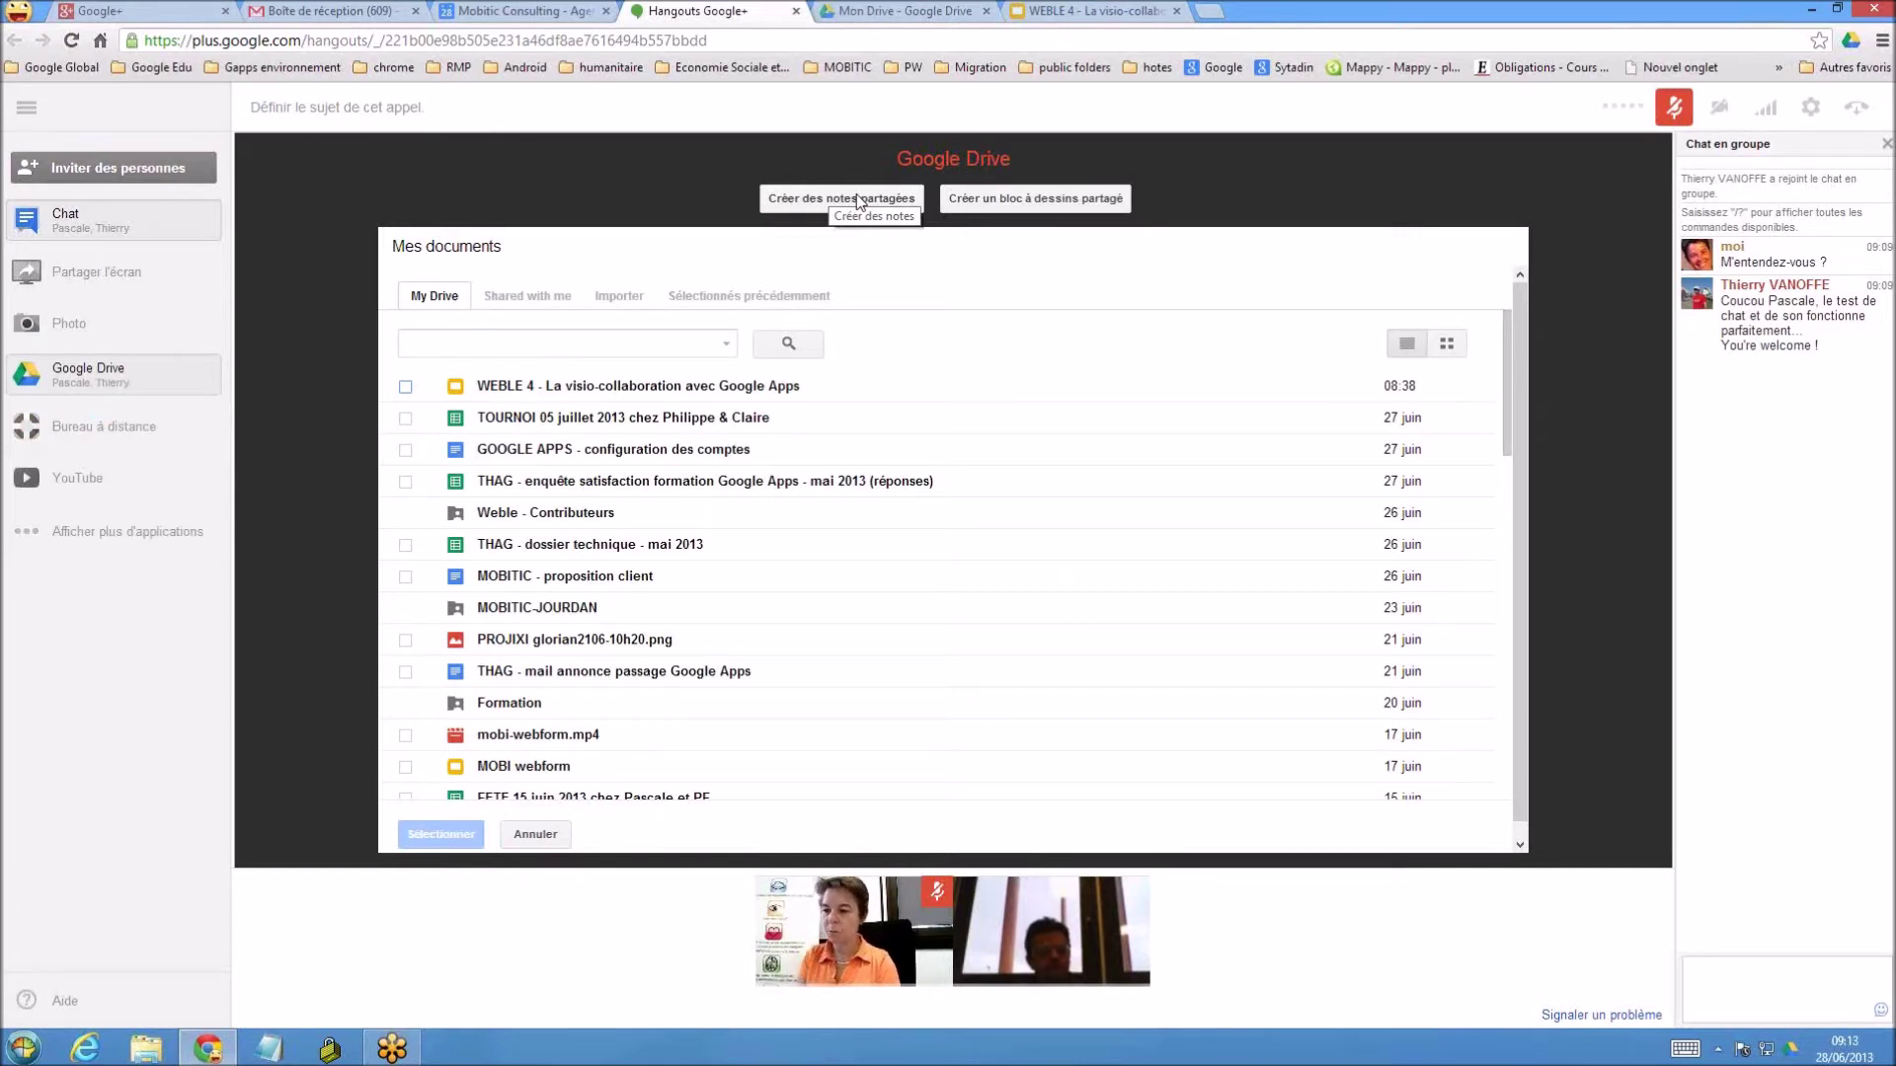
{"action": "left_click", "coordinate": [858, 199]}
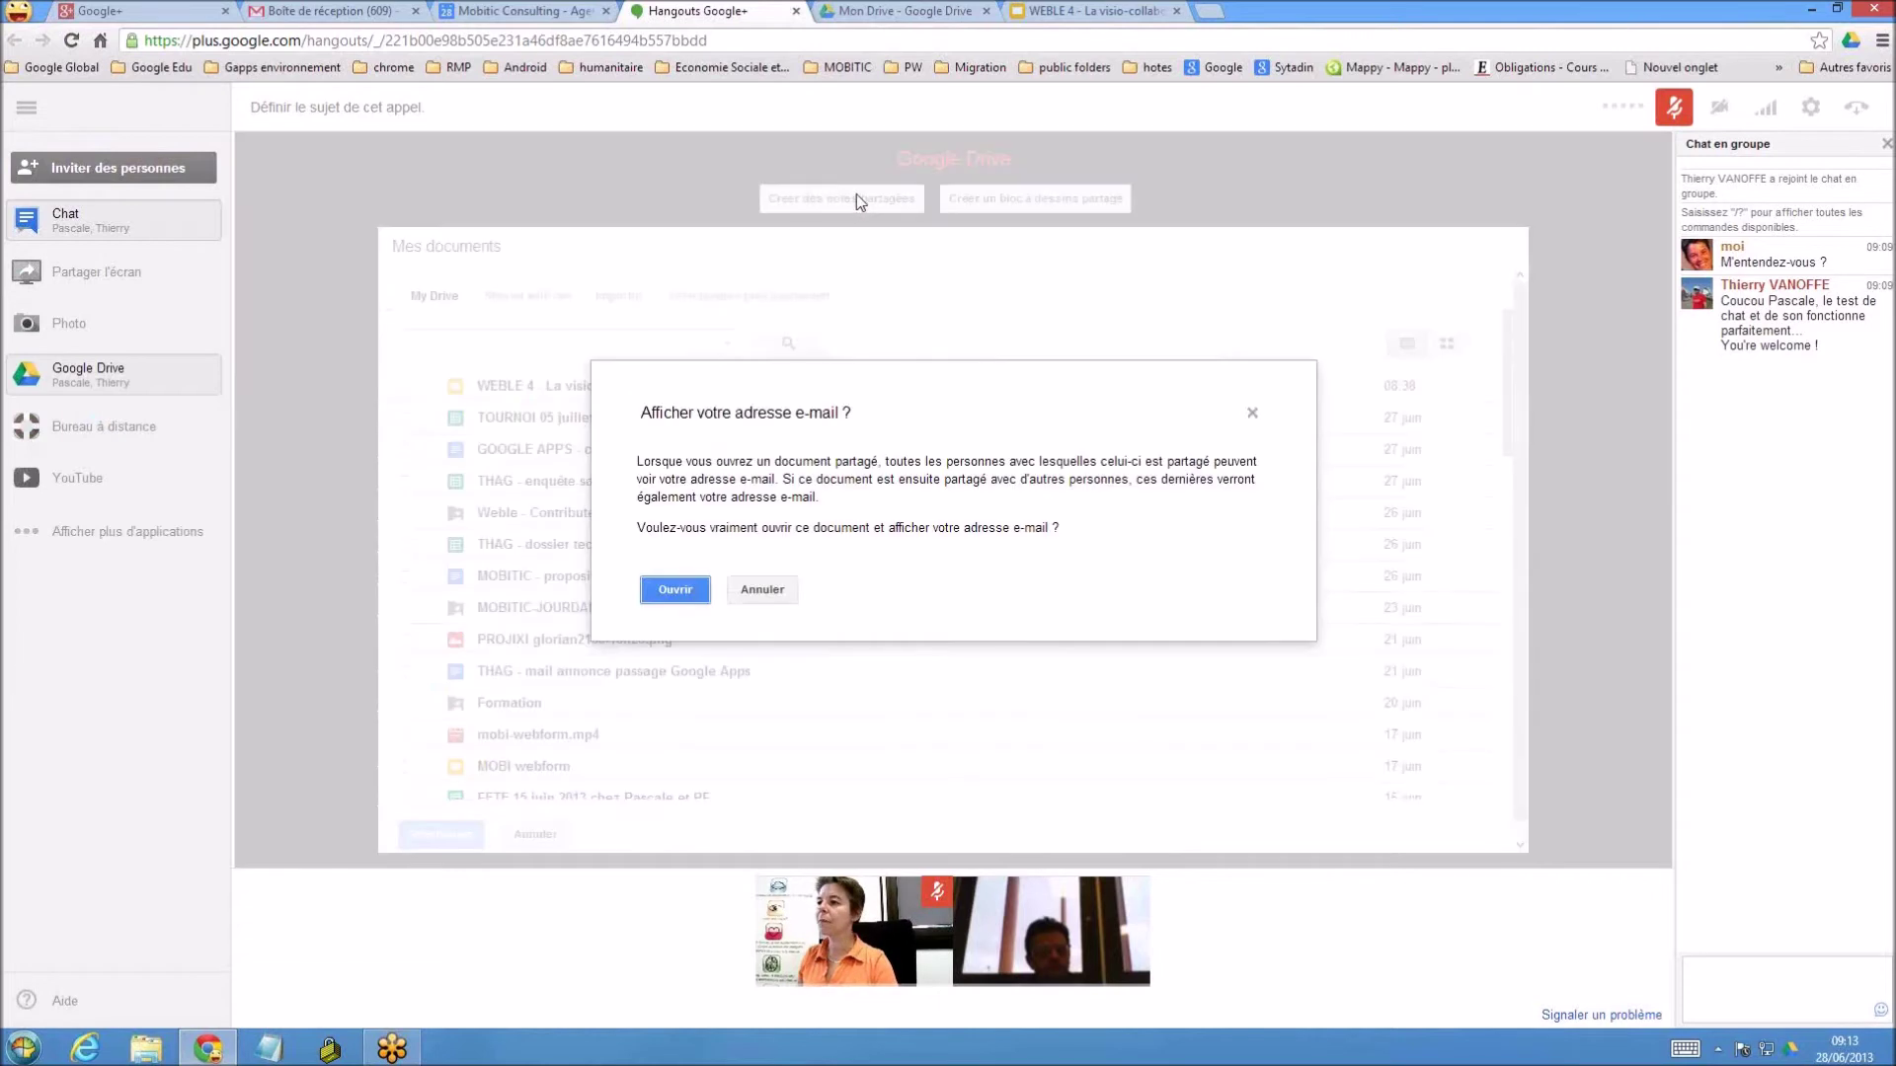
{"action": "left_click", "coordinate": [672, 590]}
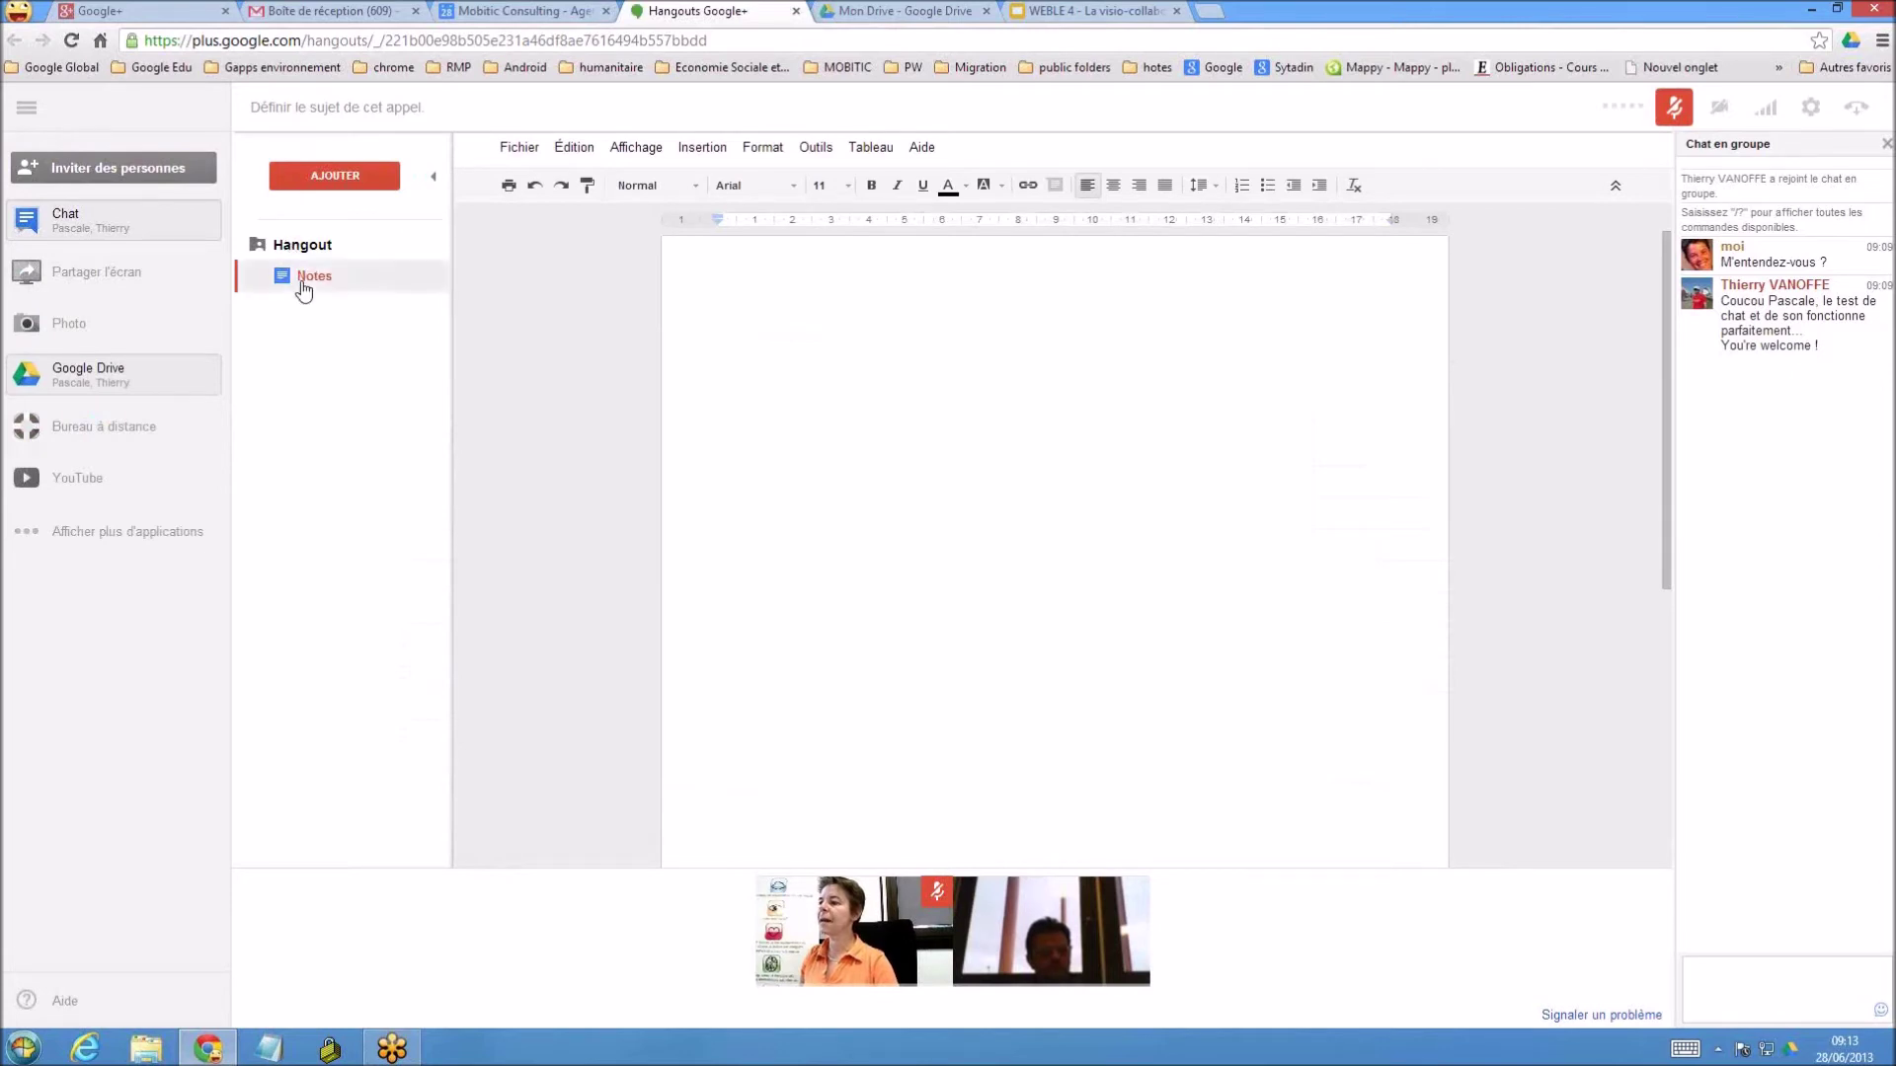
Add the centred heading "Le hangout" in the Titre style at the start of the shared notes
{"action": "left_click", "coordinate": [808, 304]}
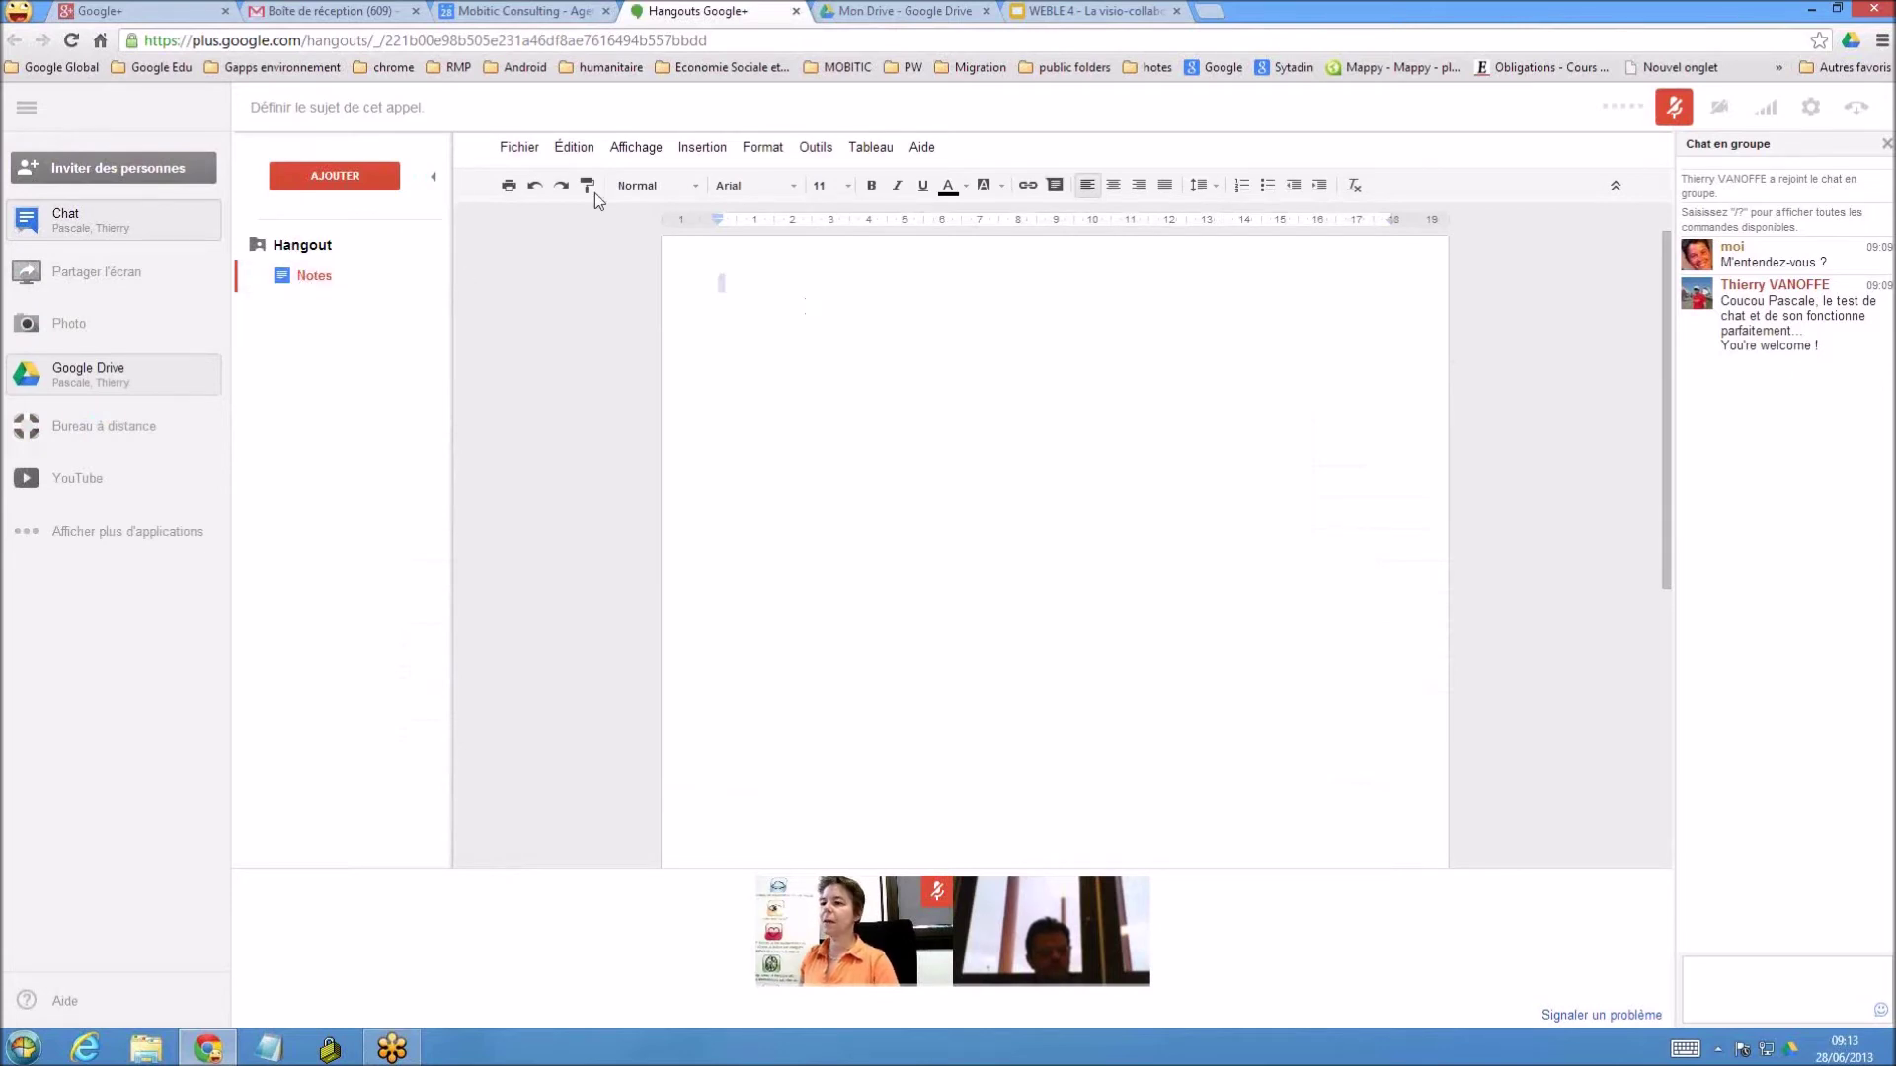
{"action": "left_click", "coordinate": [649, 188]}
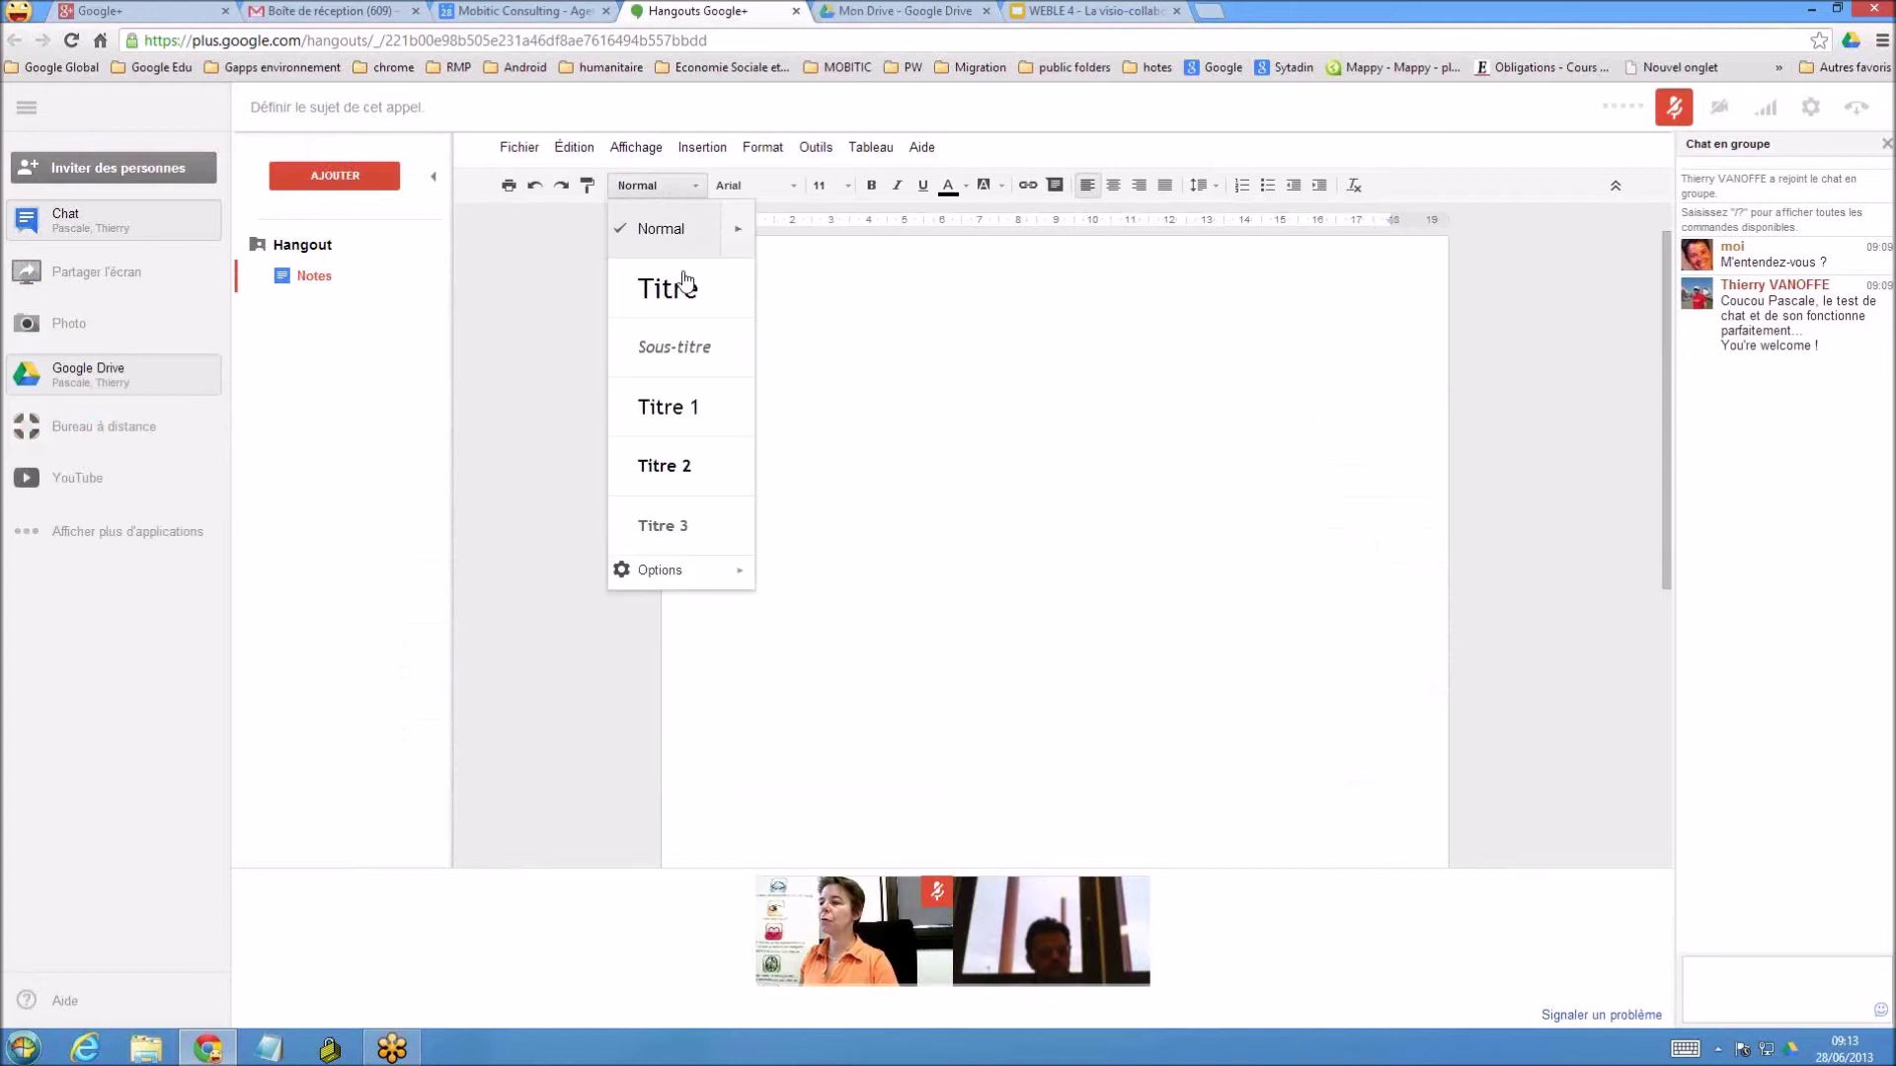
{"action": "left_click", "coordinate": [687, 295]}
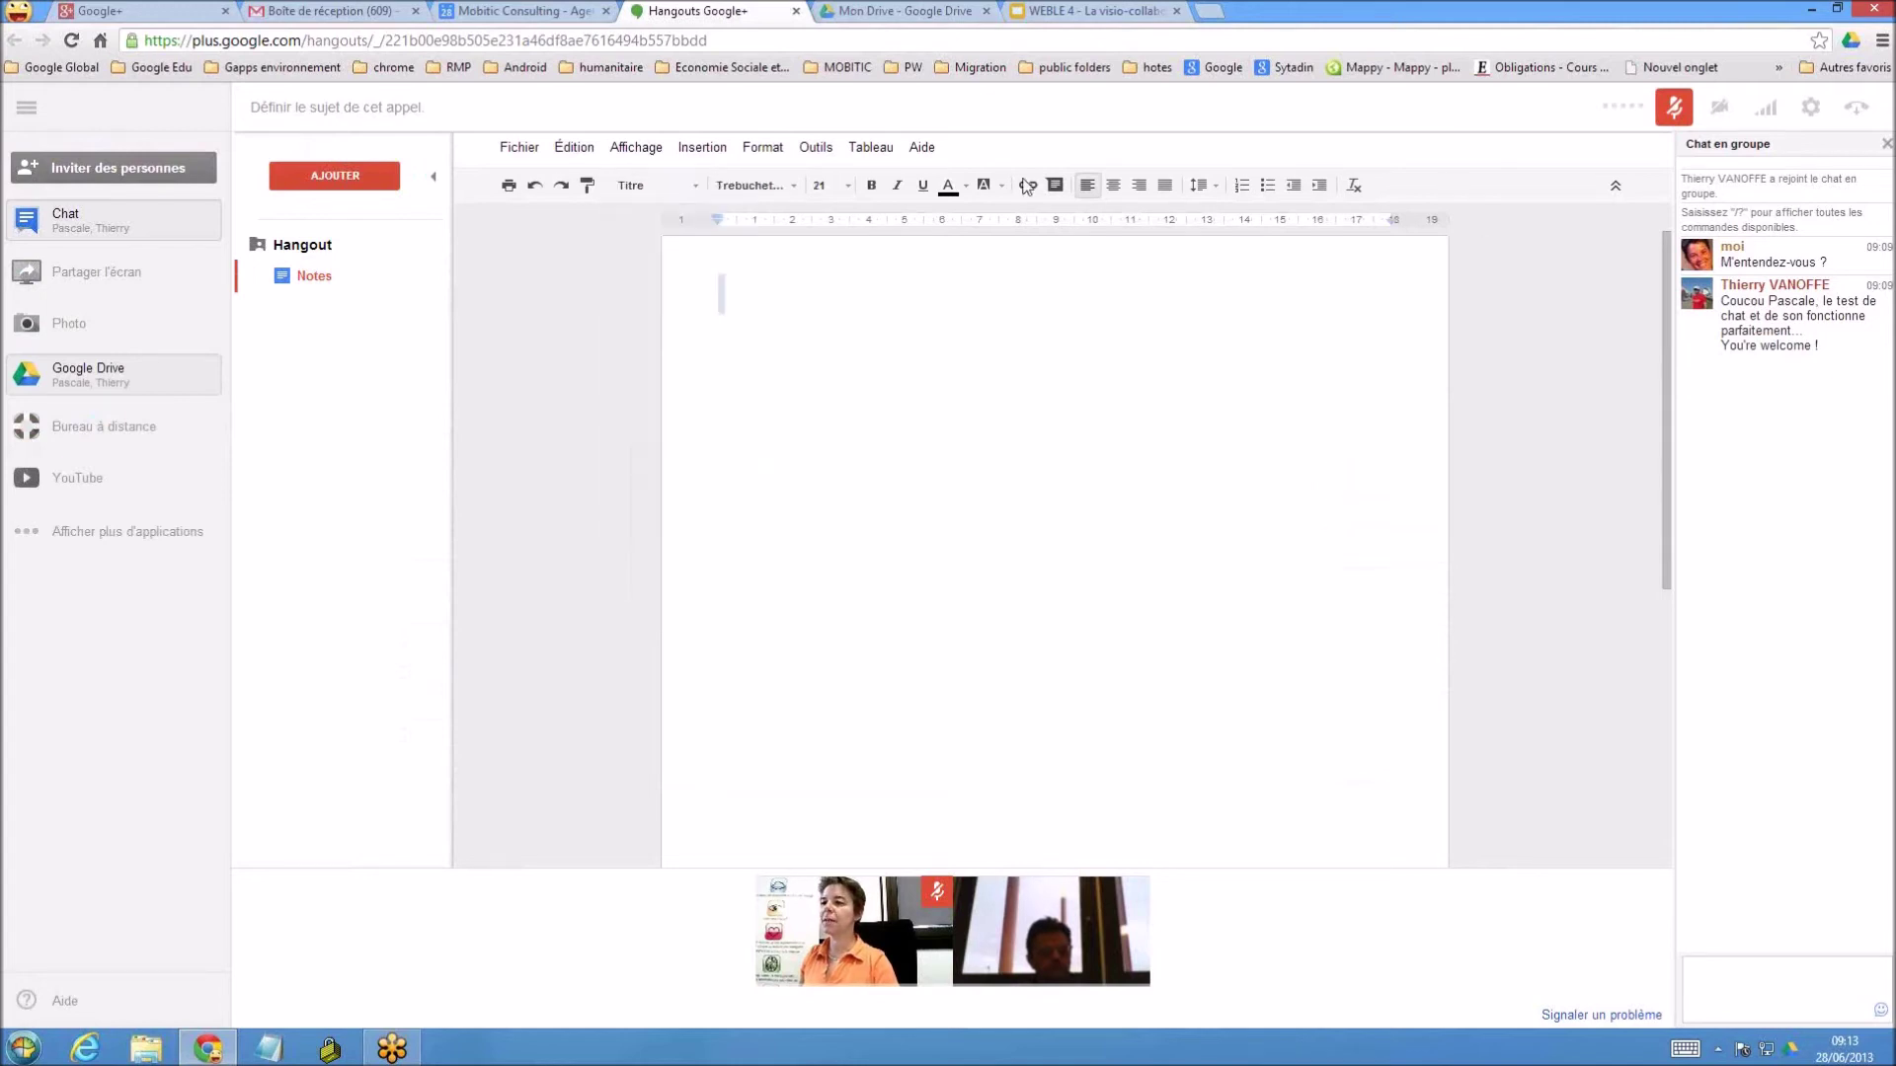
{"action": "left_click", "coordinate": [1113, 185]}
{"action": "type", "text": "L"}
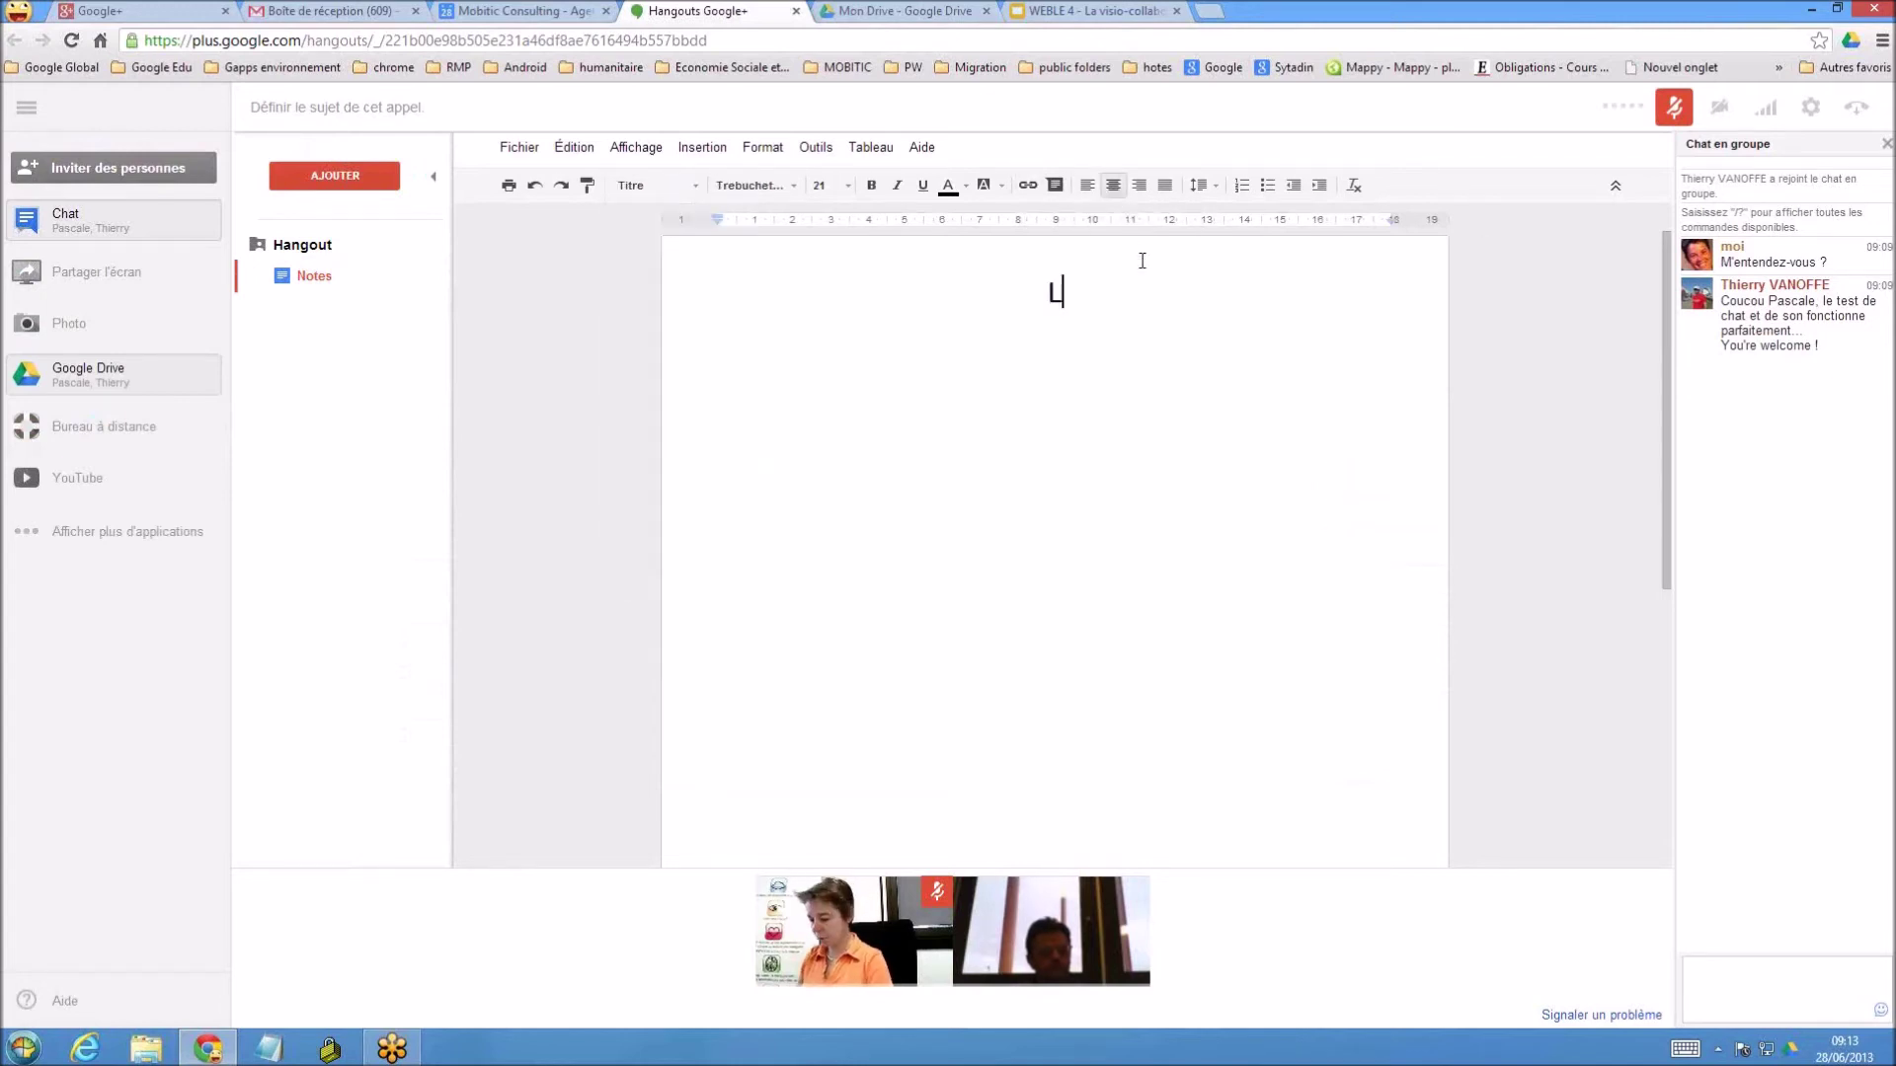
{"action": "type", "text": "e hangout"}
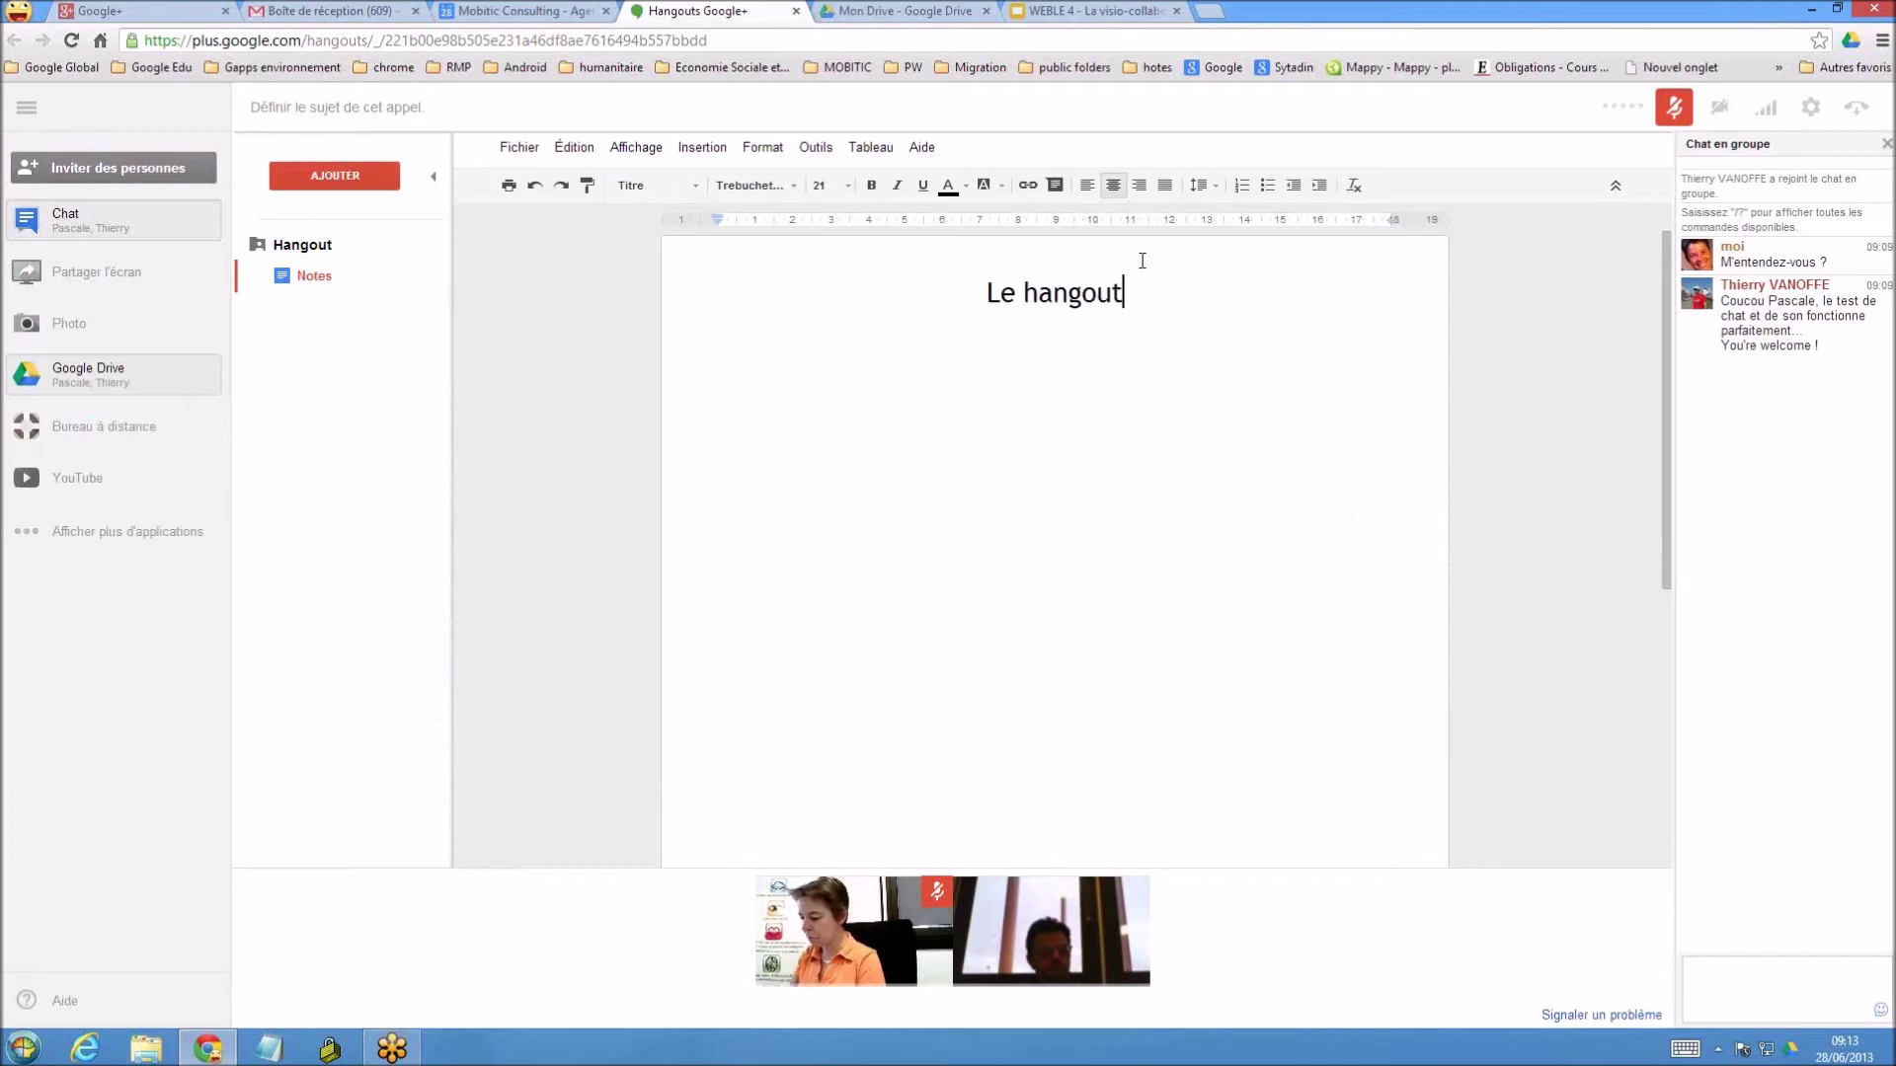
{"action": "key", "text": "Return"}
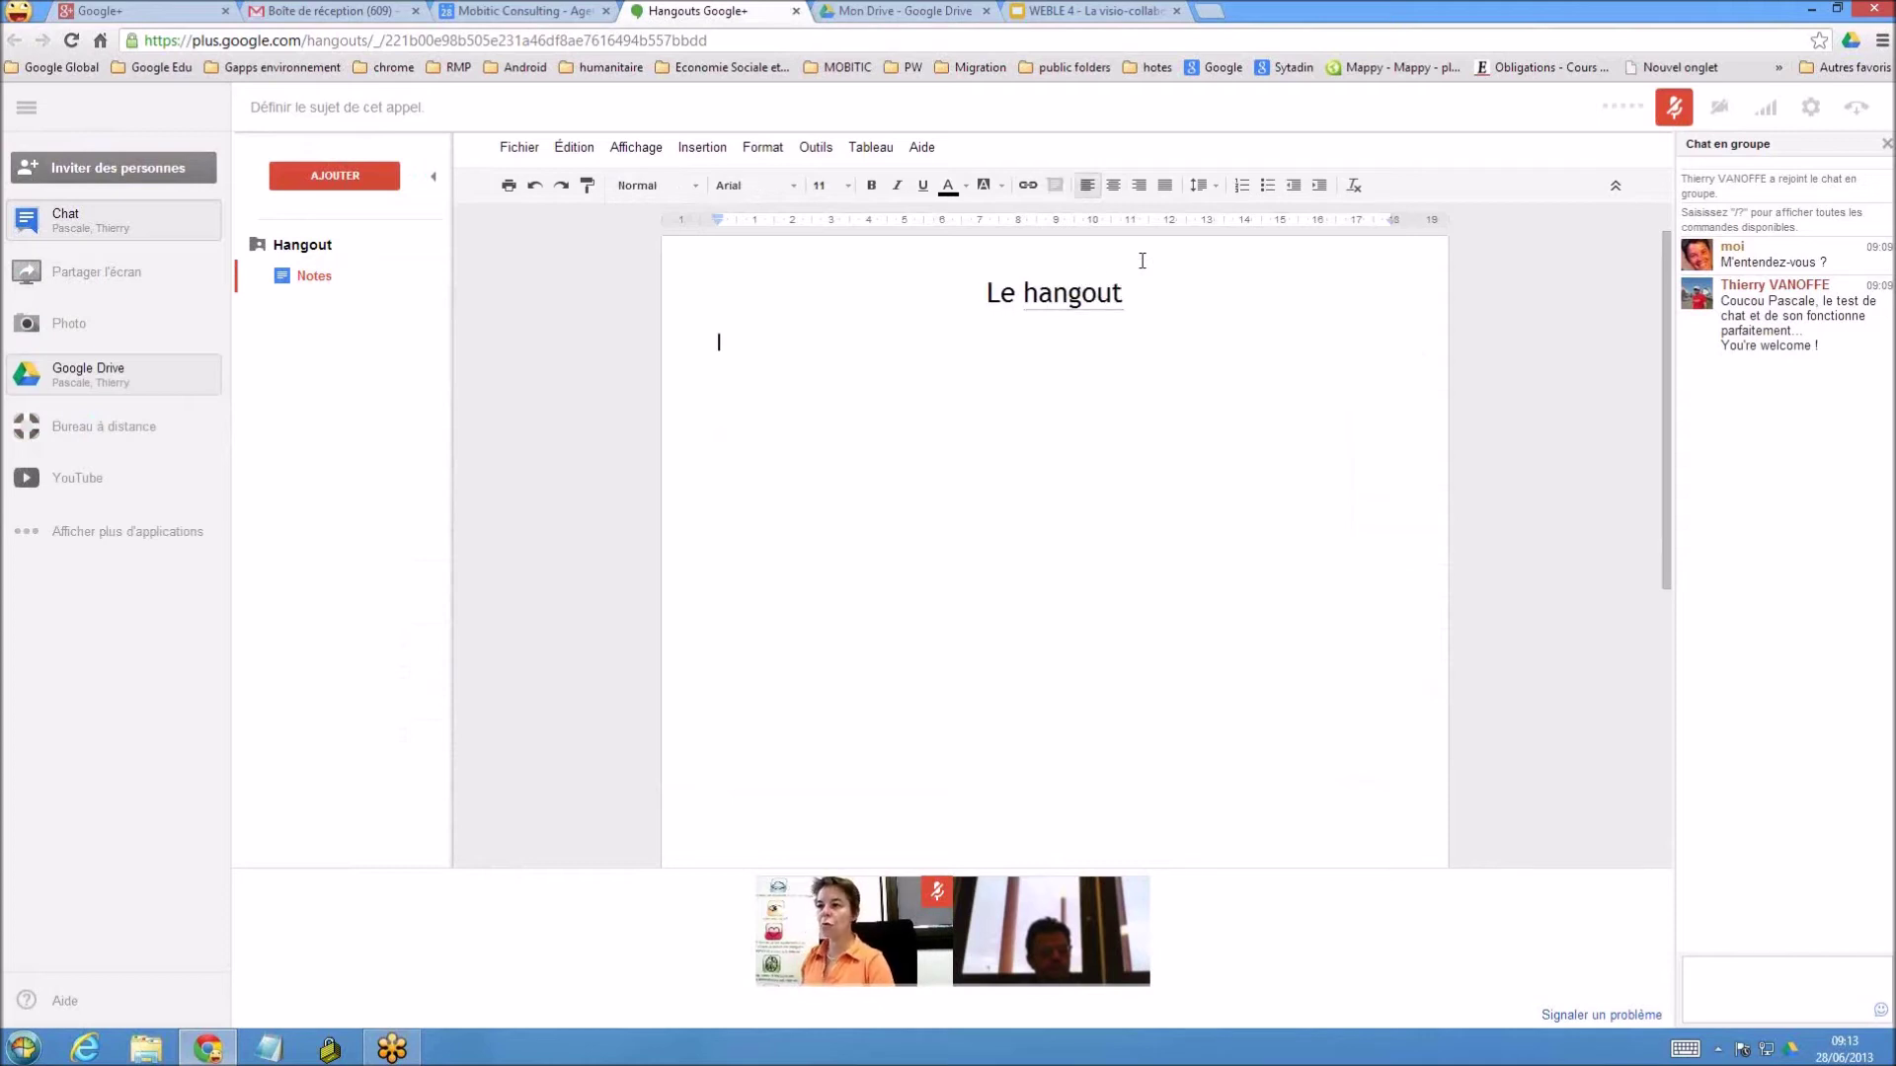
Apply the Titre 2 style to the empty line below the "Le hangout" heading
{"action": "left_click", "coordinate": [650, 187]}
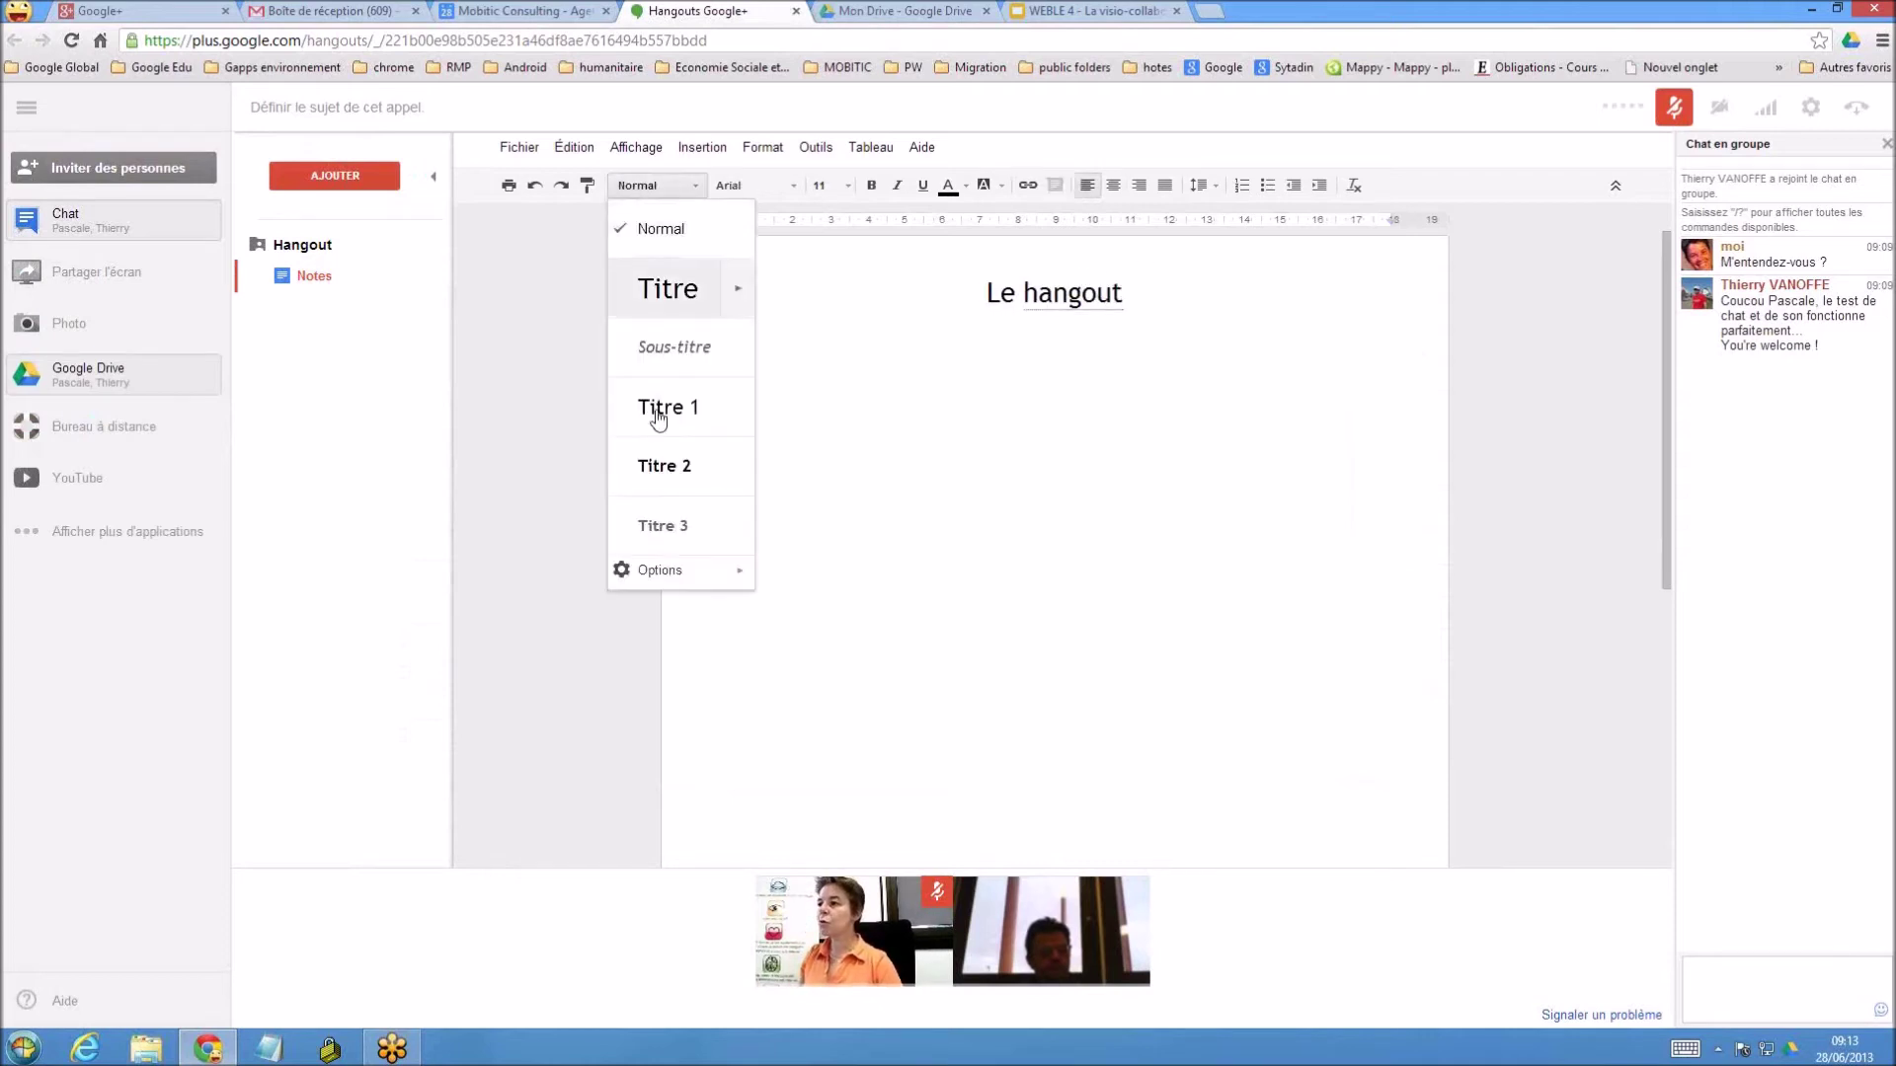
{"action": "left_click", "coordinate": [679, 466]}
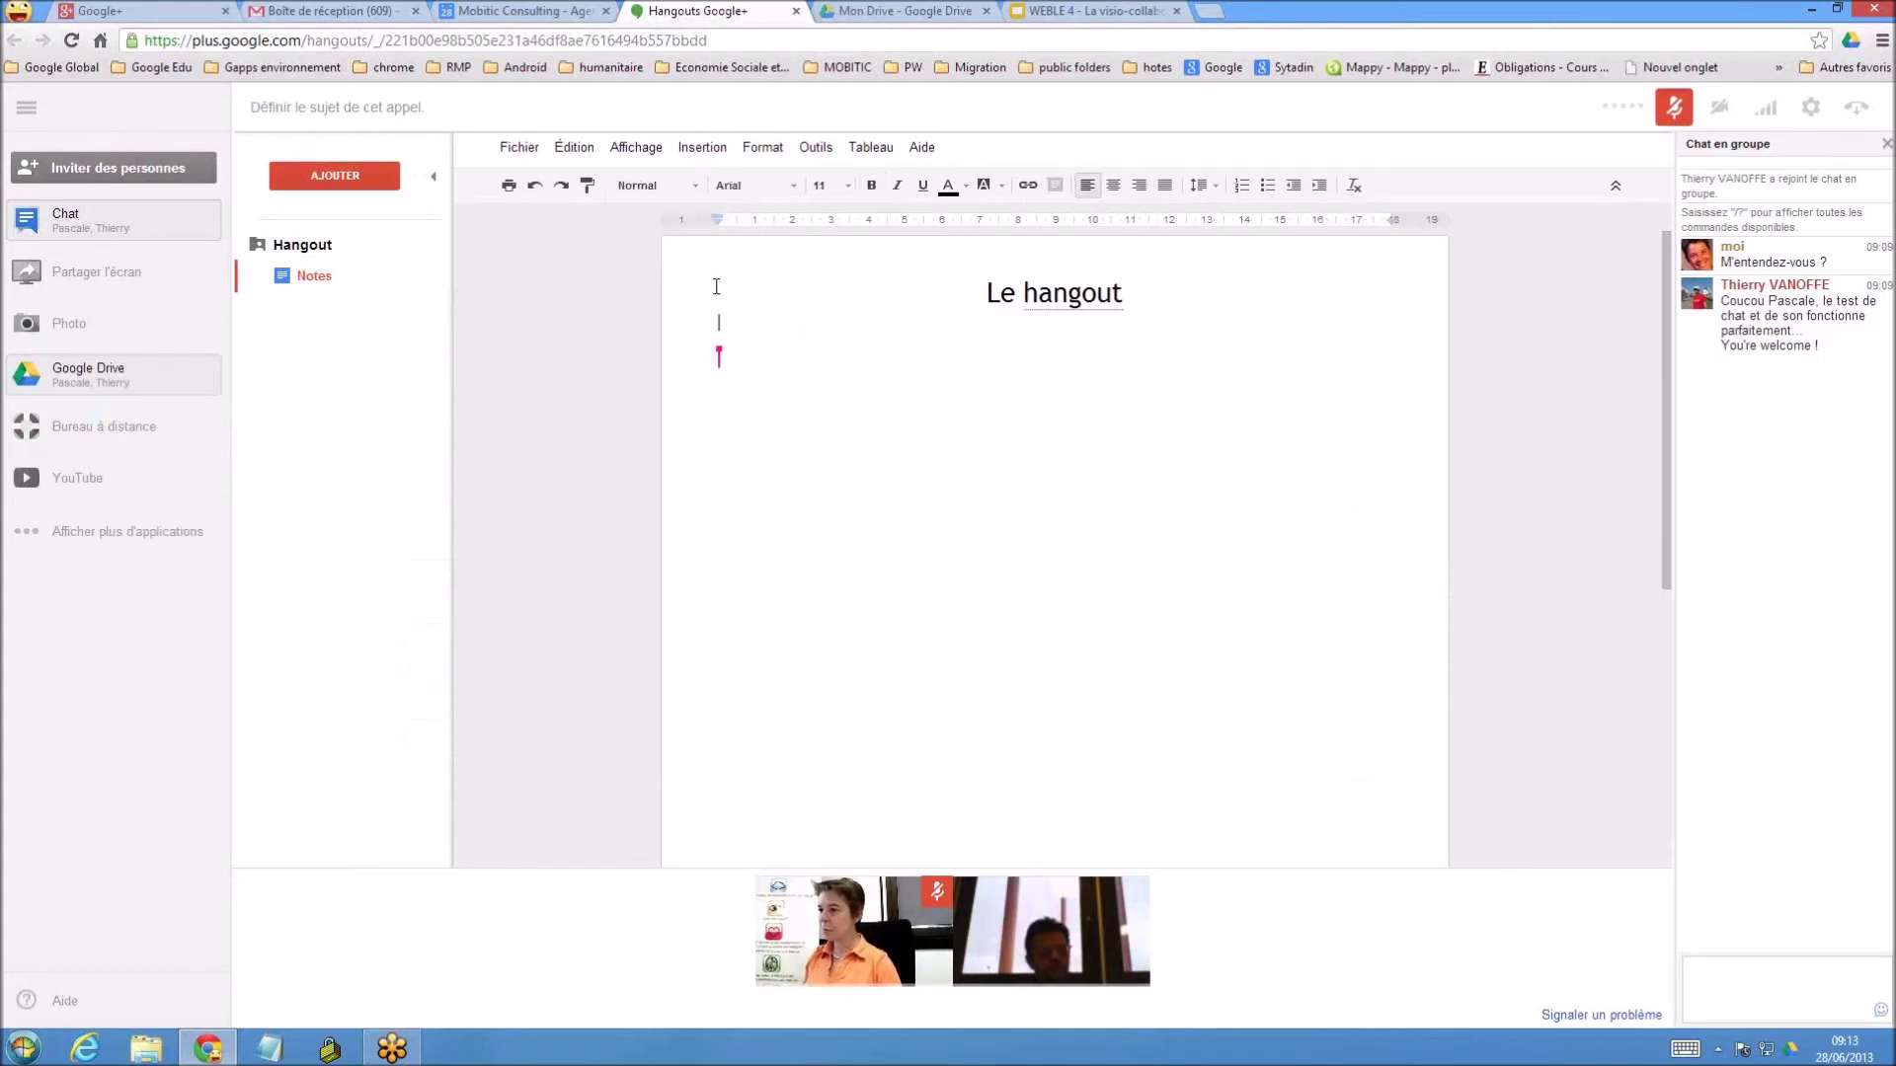
{"action": "left_click", "coordinate": [642, 186]}
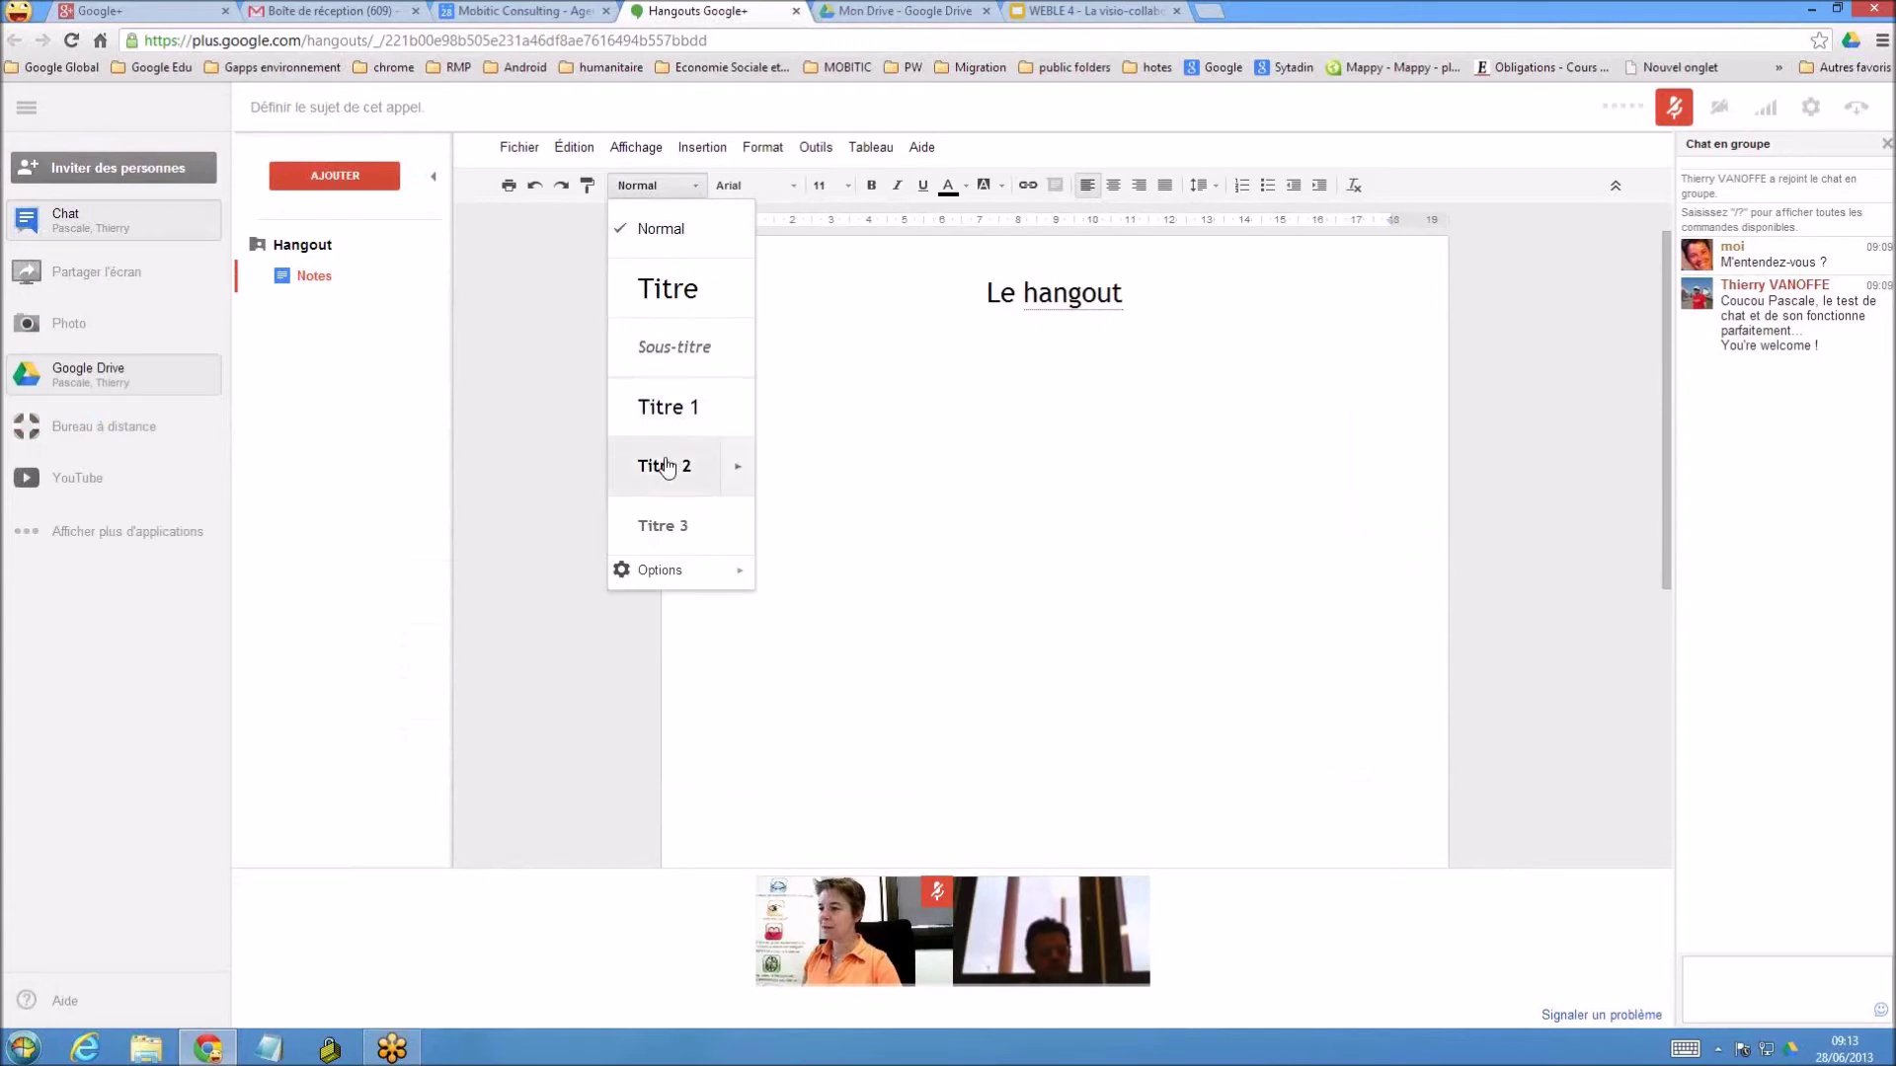
{"action": "left_click", "coordinate": [667, 466]}
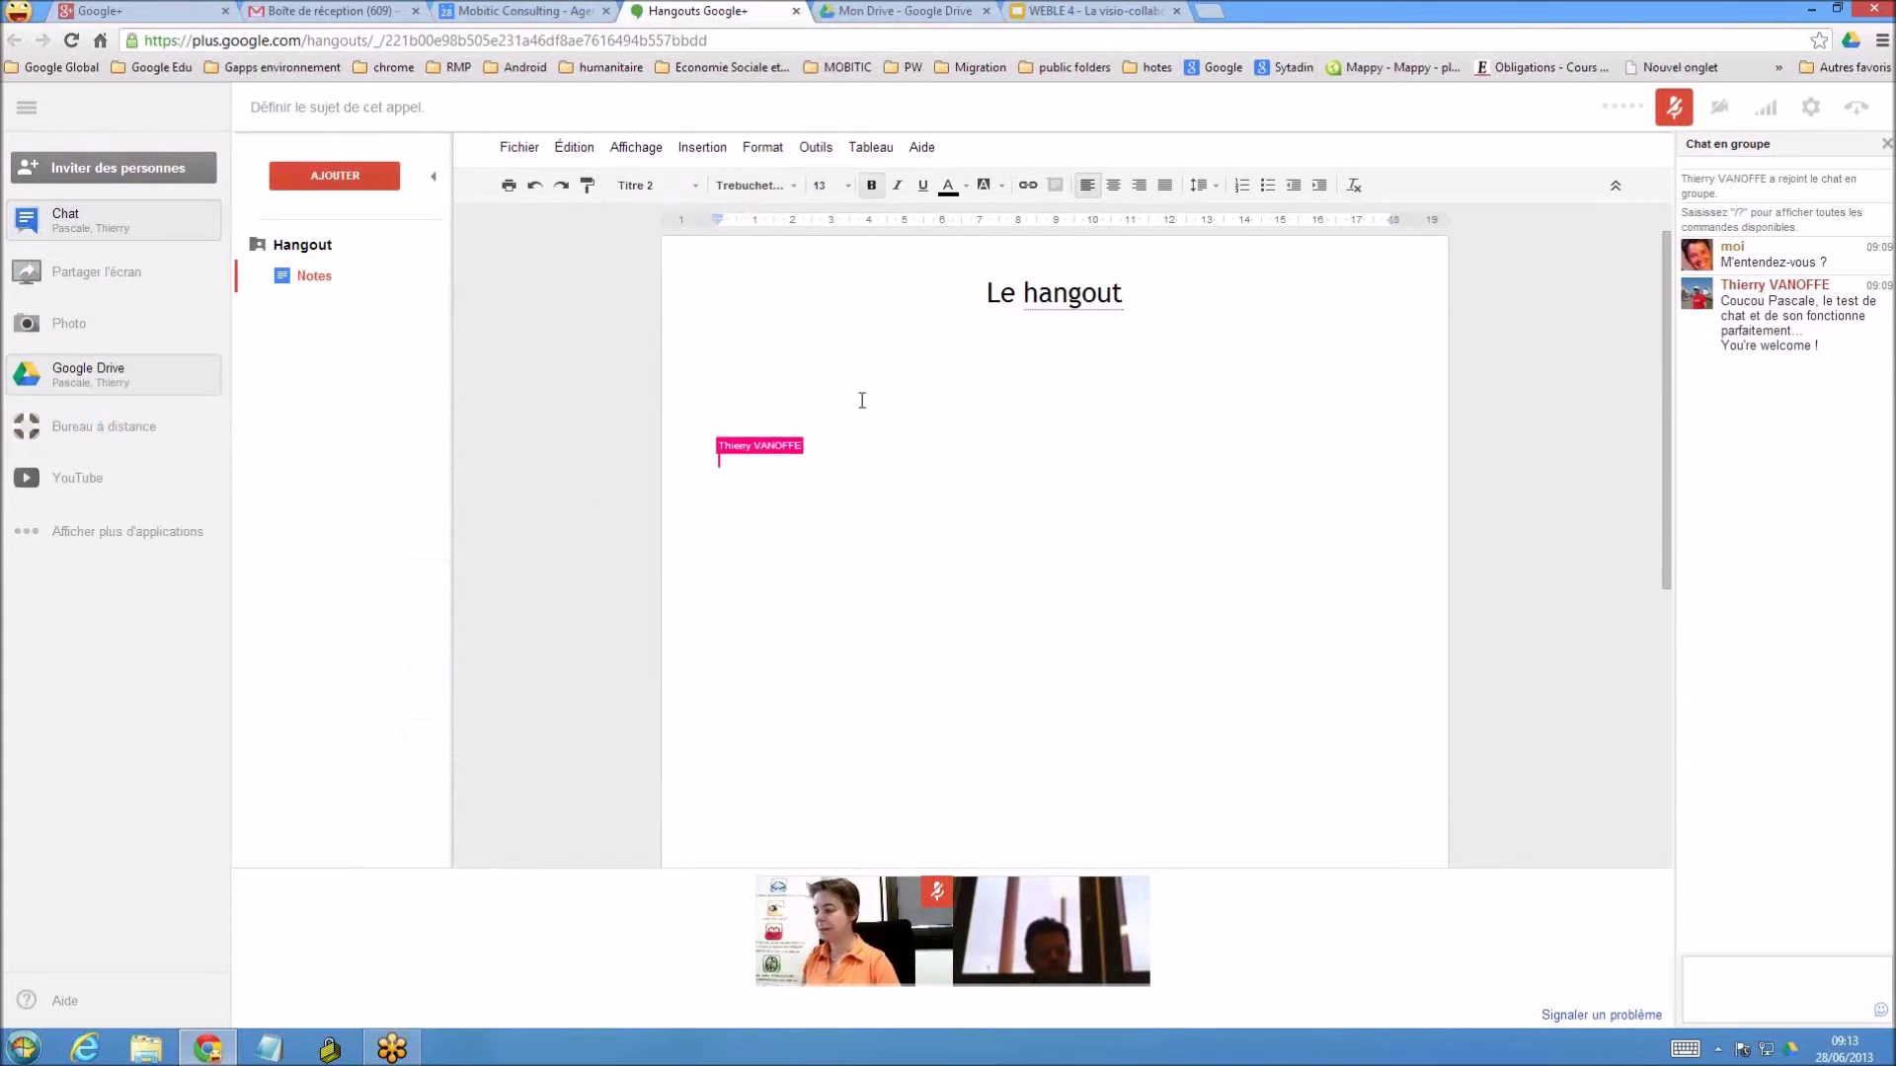
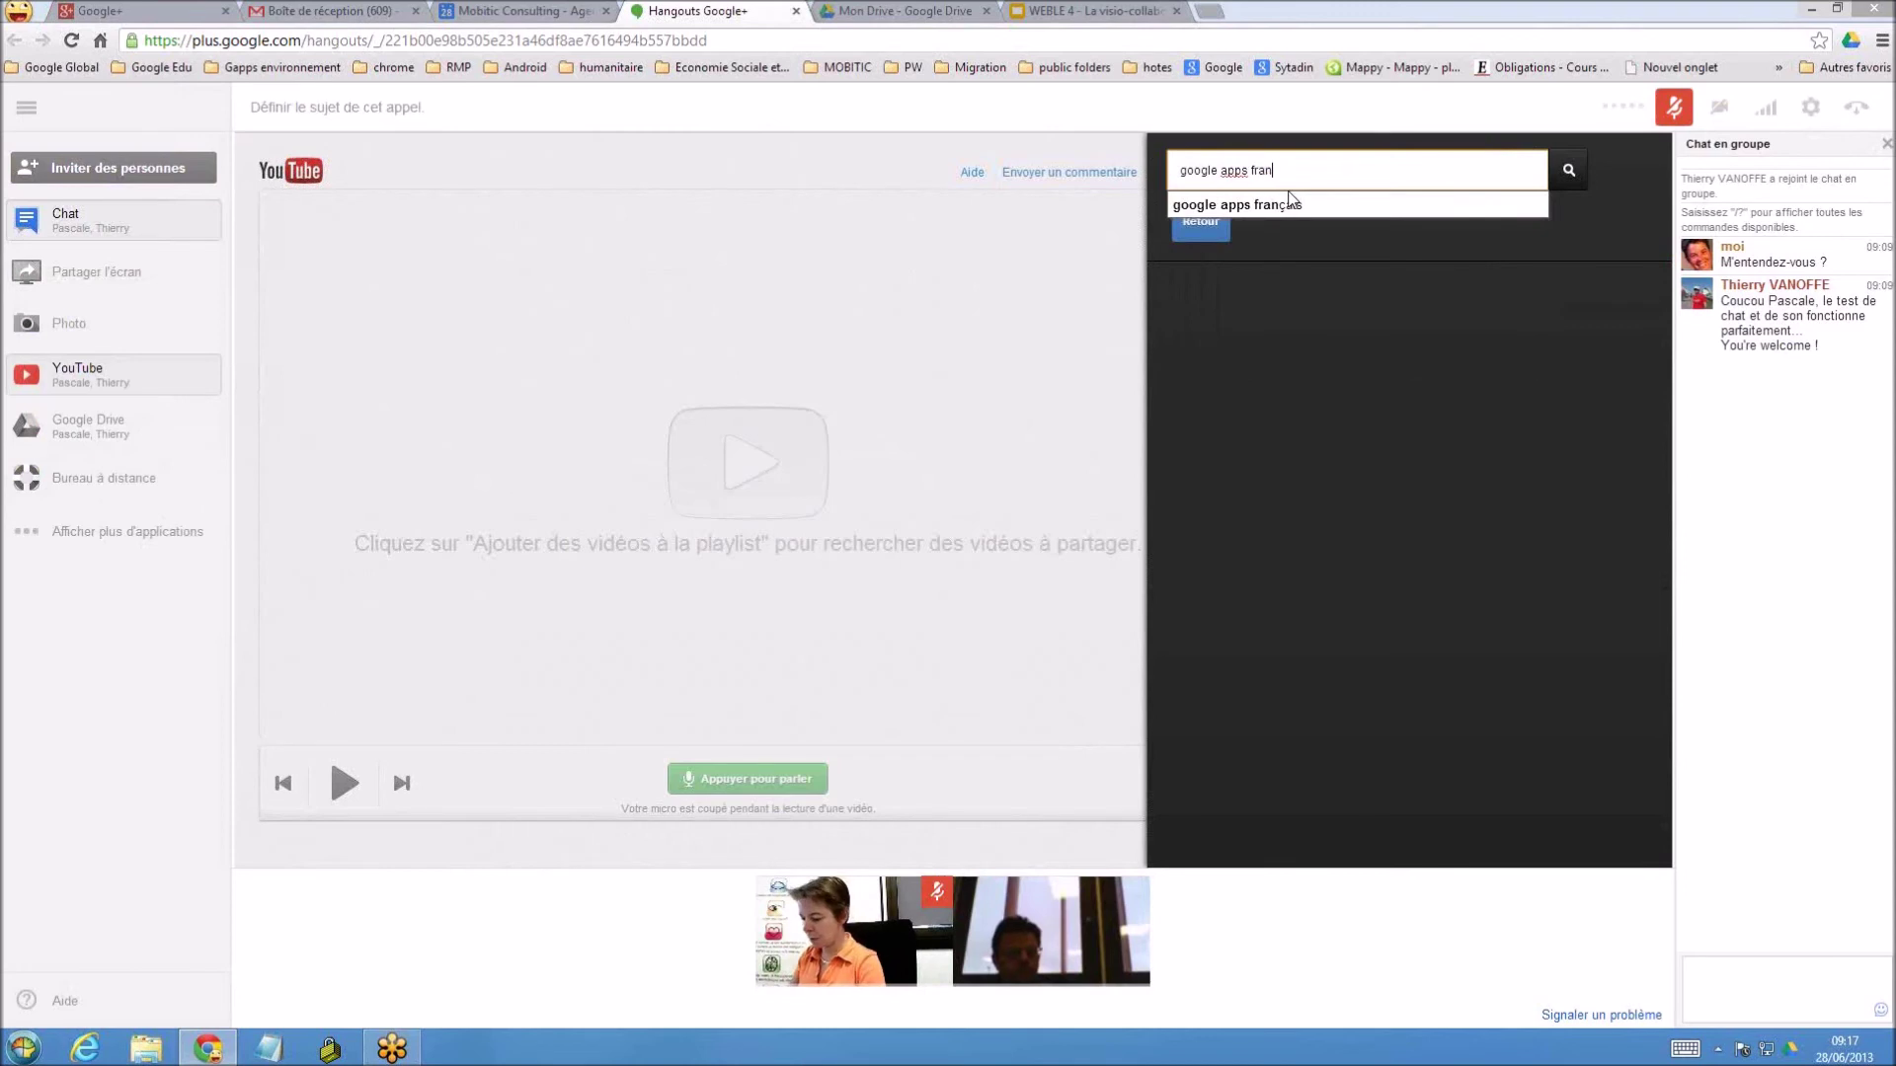
Search YouTube for "google apps français collaborer" and add "COLLABORER EN TEMPS RÉEL, avec Google Apps" to the call's playlist
{"action": "type", "text": "s collaborer"}
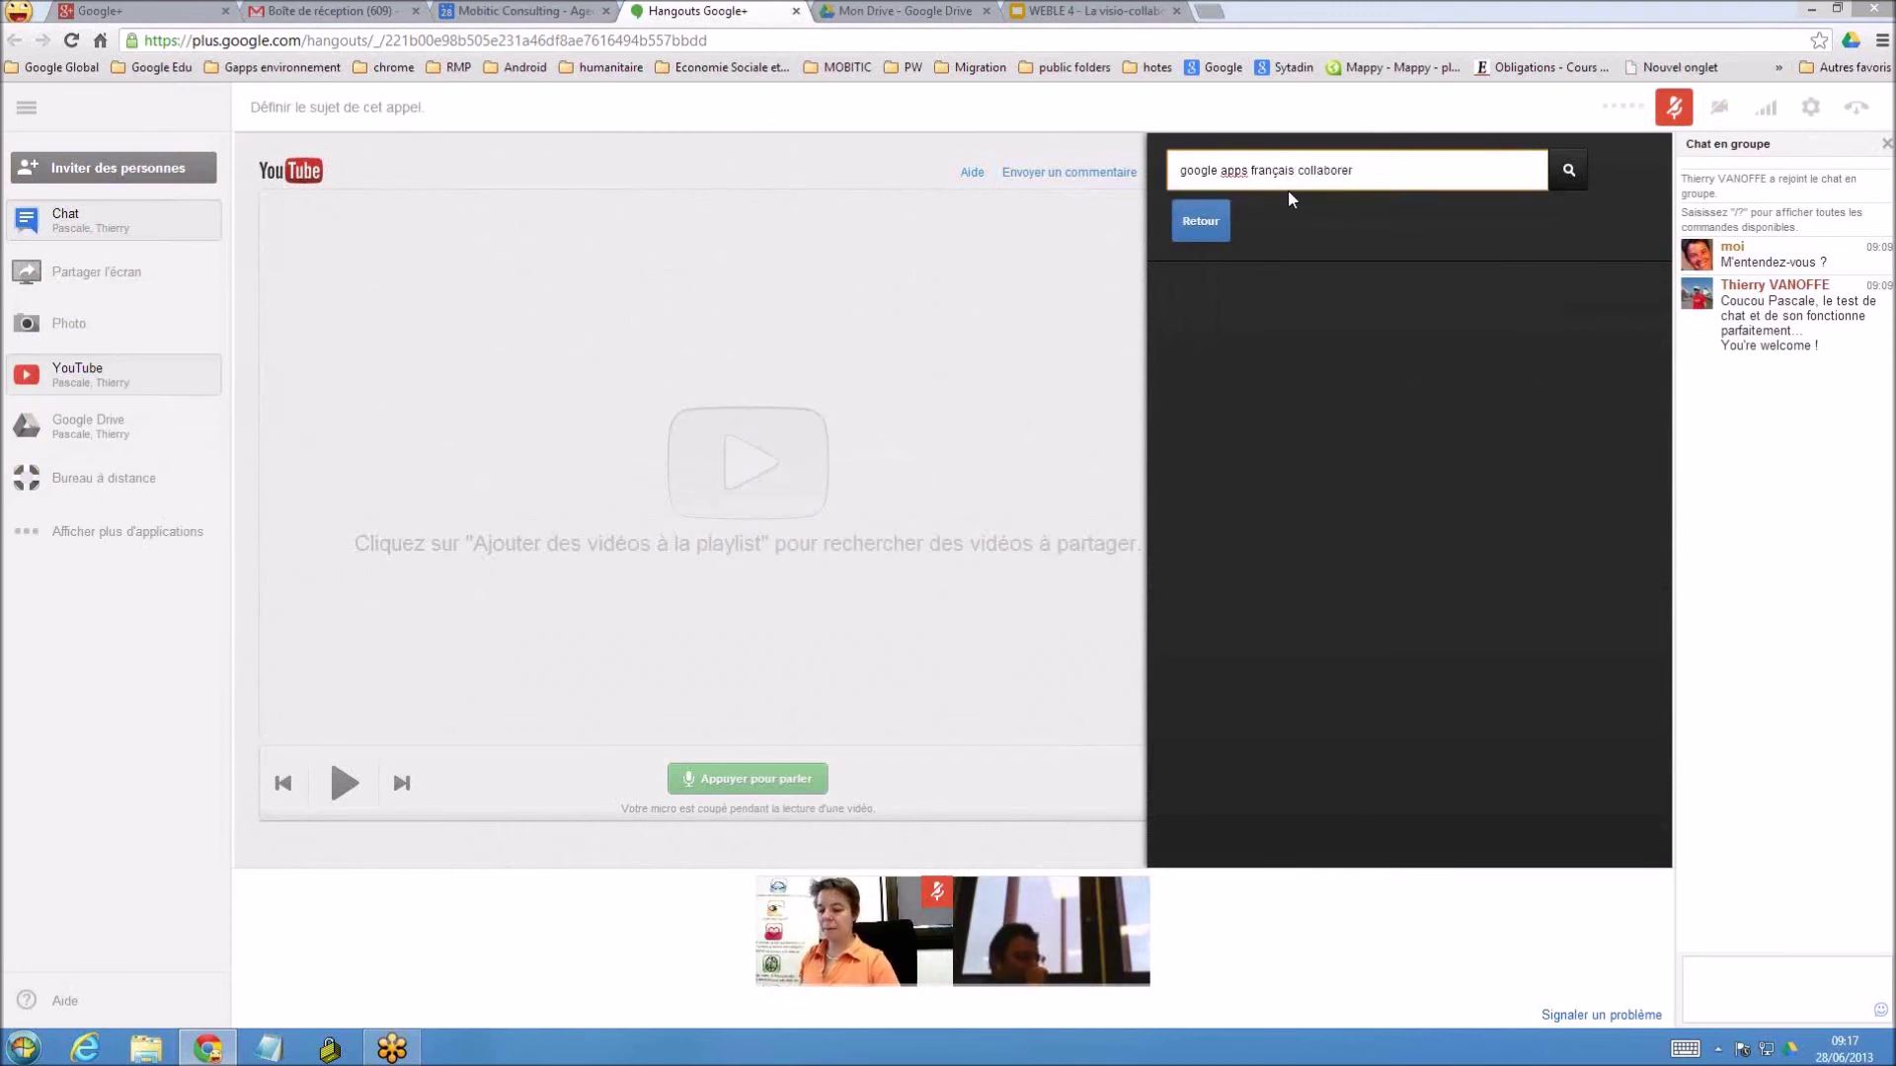
{"action": "key", "text": "Return"}
{"action": "left_click", "coordinate": [1624, 312]}
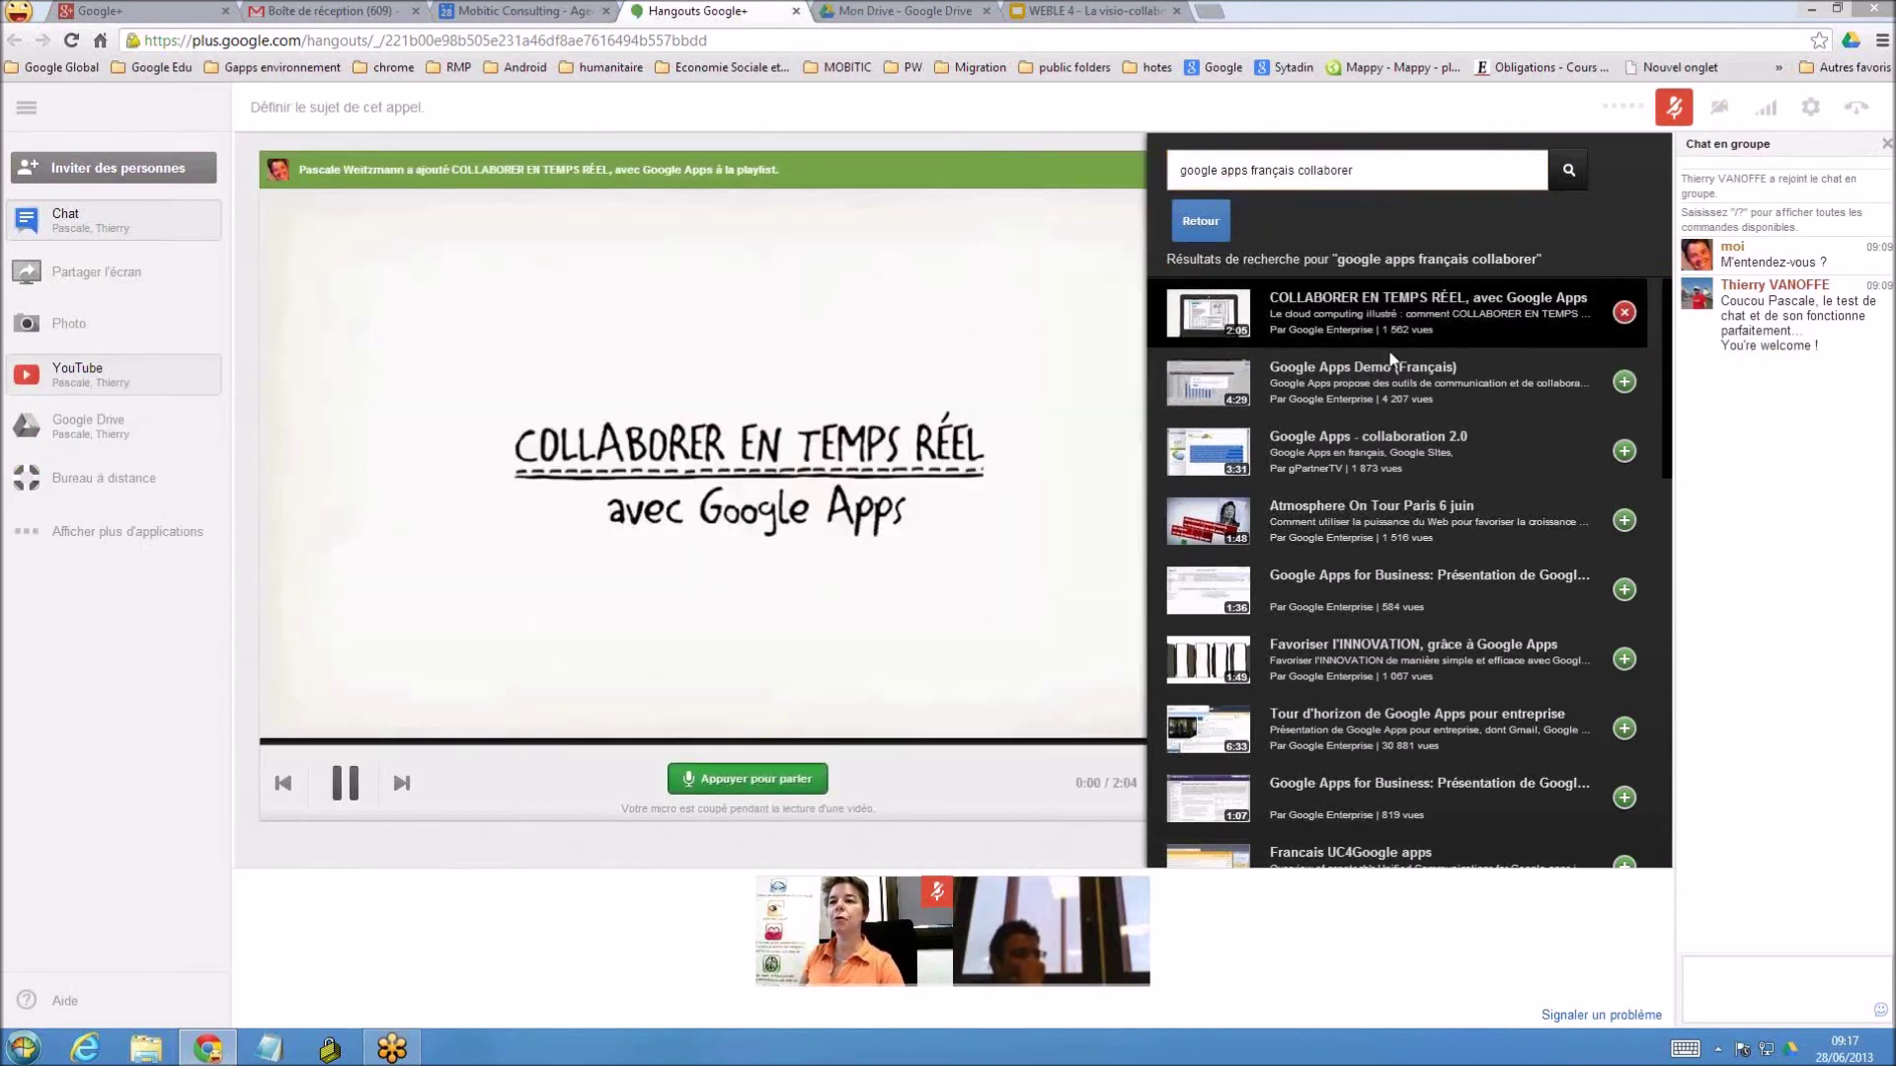
Speak to the participants with the push-to-talk function while the shared video is on
{"action": "left_click", "coordinate": [762, 776]}
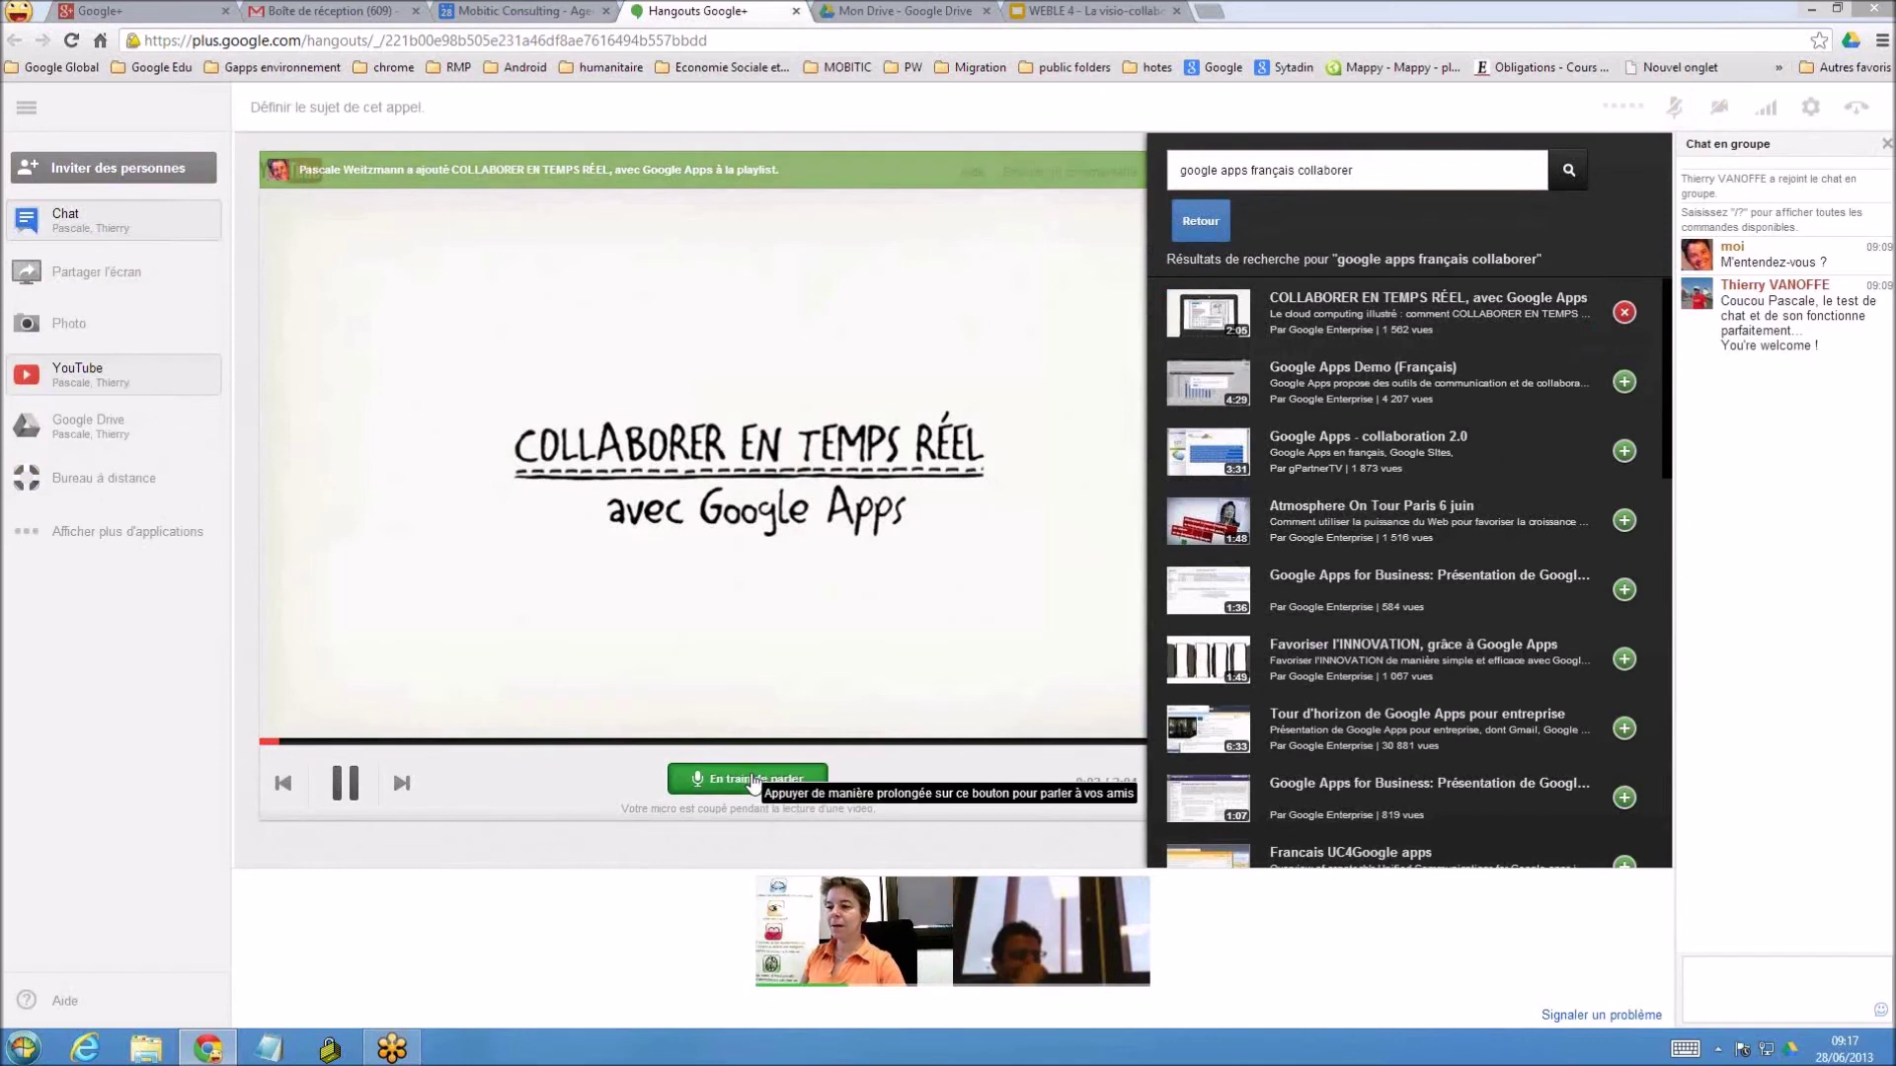
{"action": "left_click", "coordinate": [344, 783]}
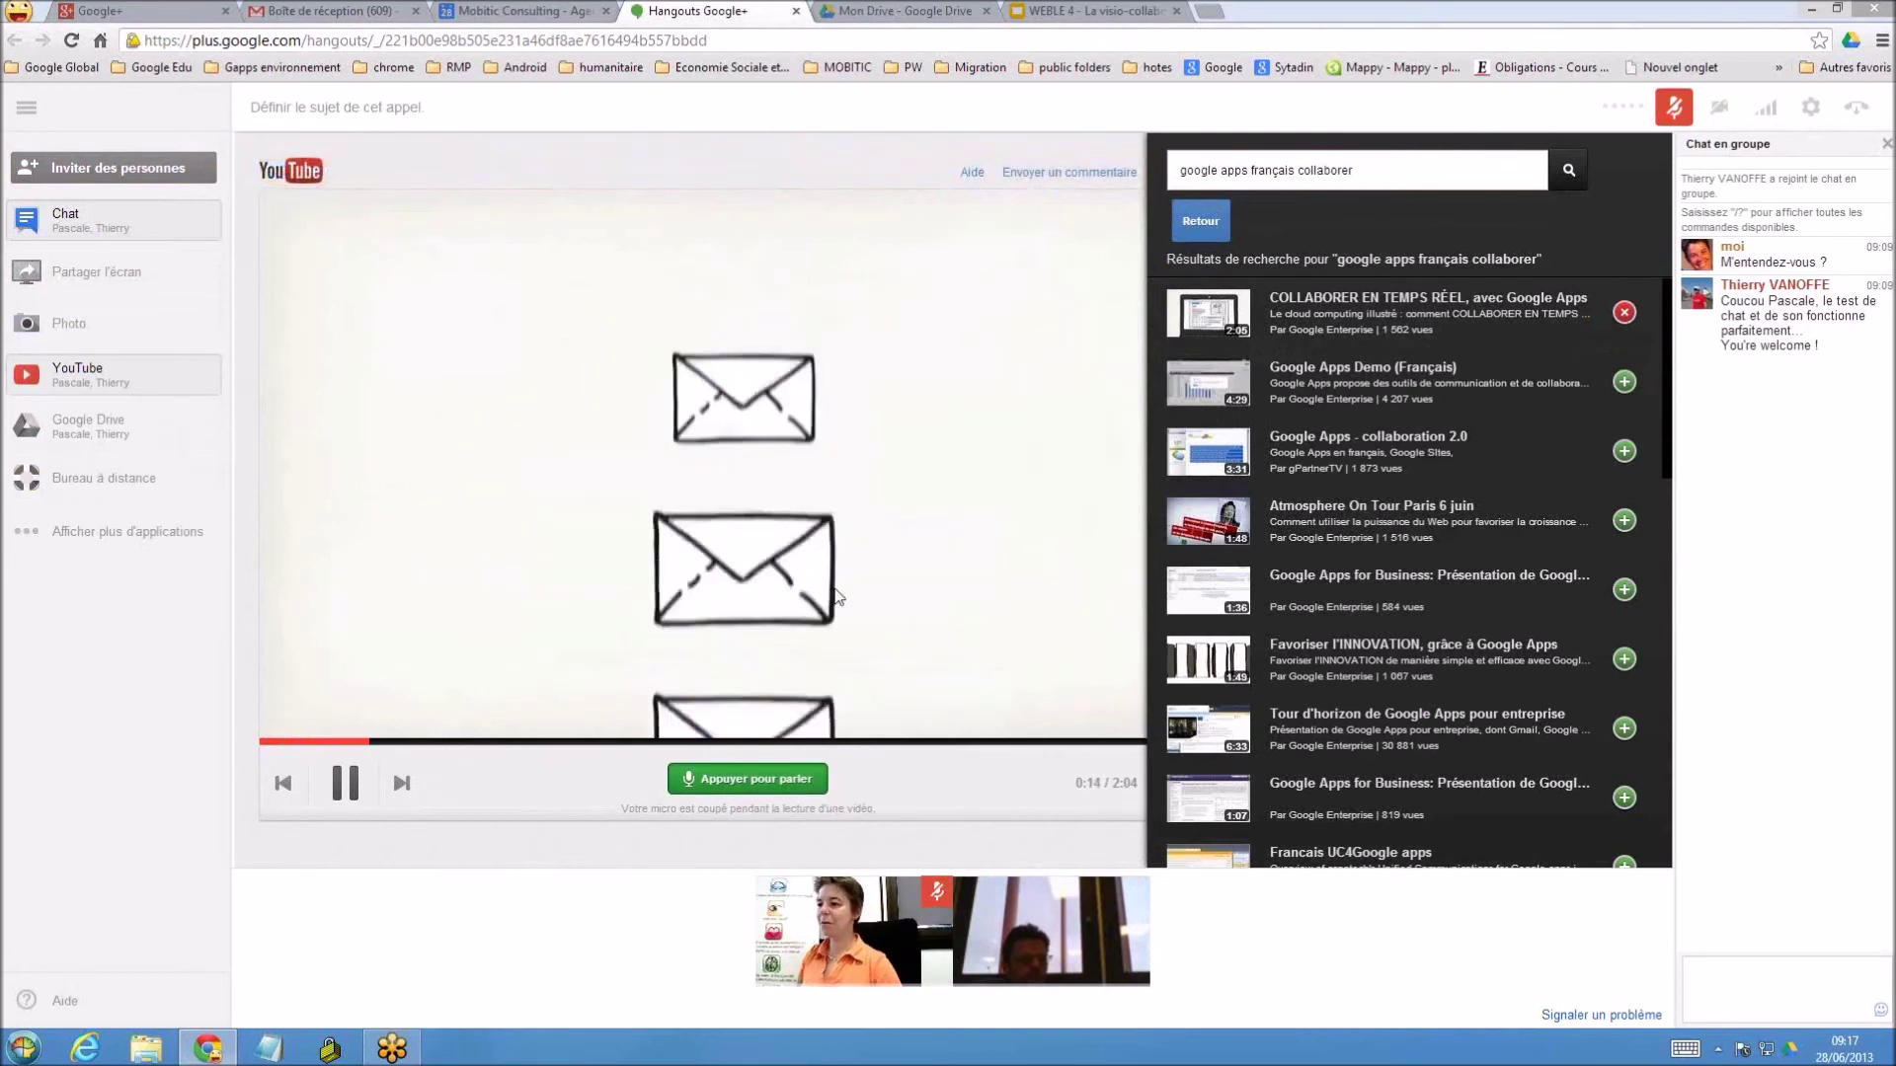
{"action": "left_click", "coordinate": [748, 781]}
{"action": "left_click_drag", "start_coordinate": [749, 781], "coordinate": [749, 785]}
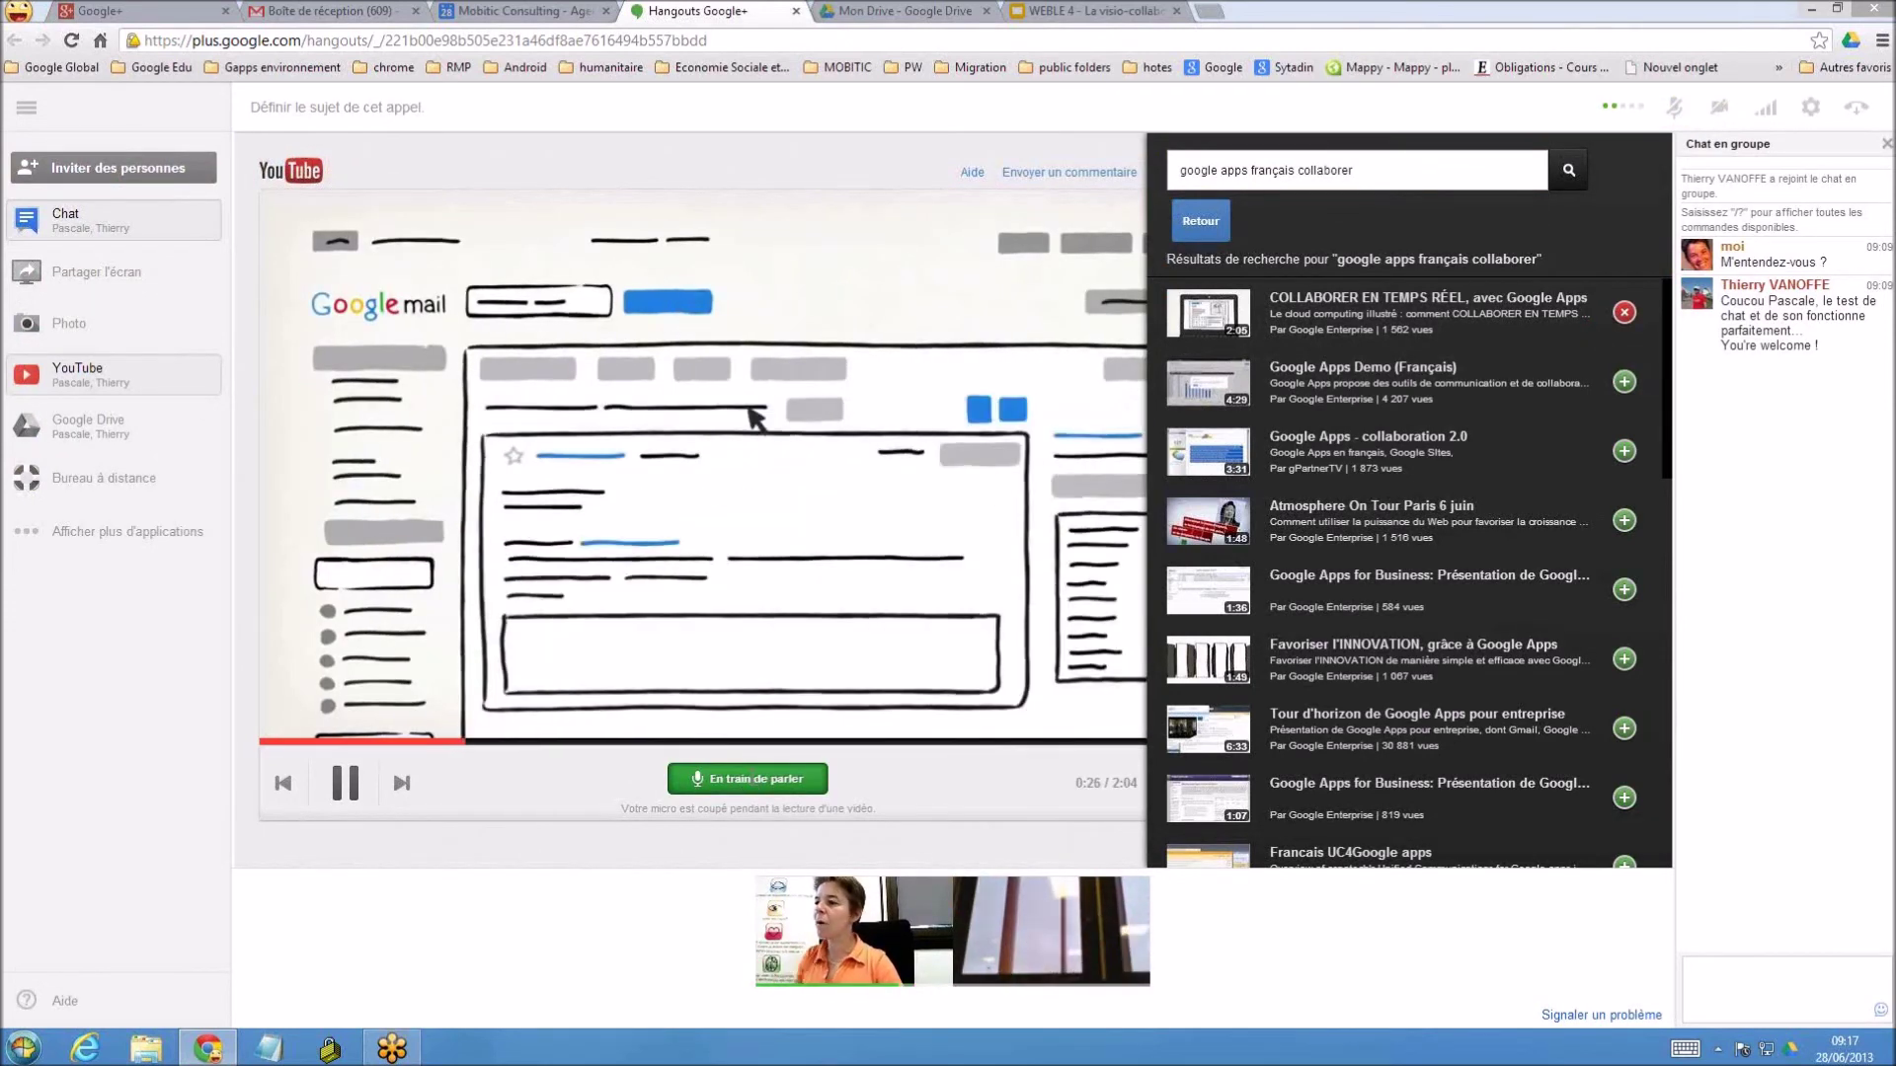
{"action": "left_click", "coordinate": [756, 787]}
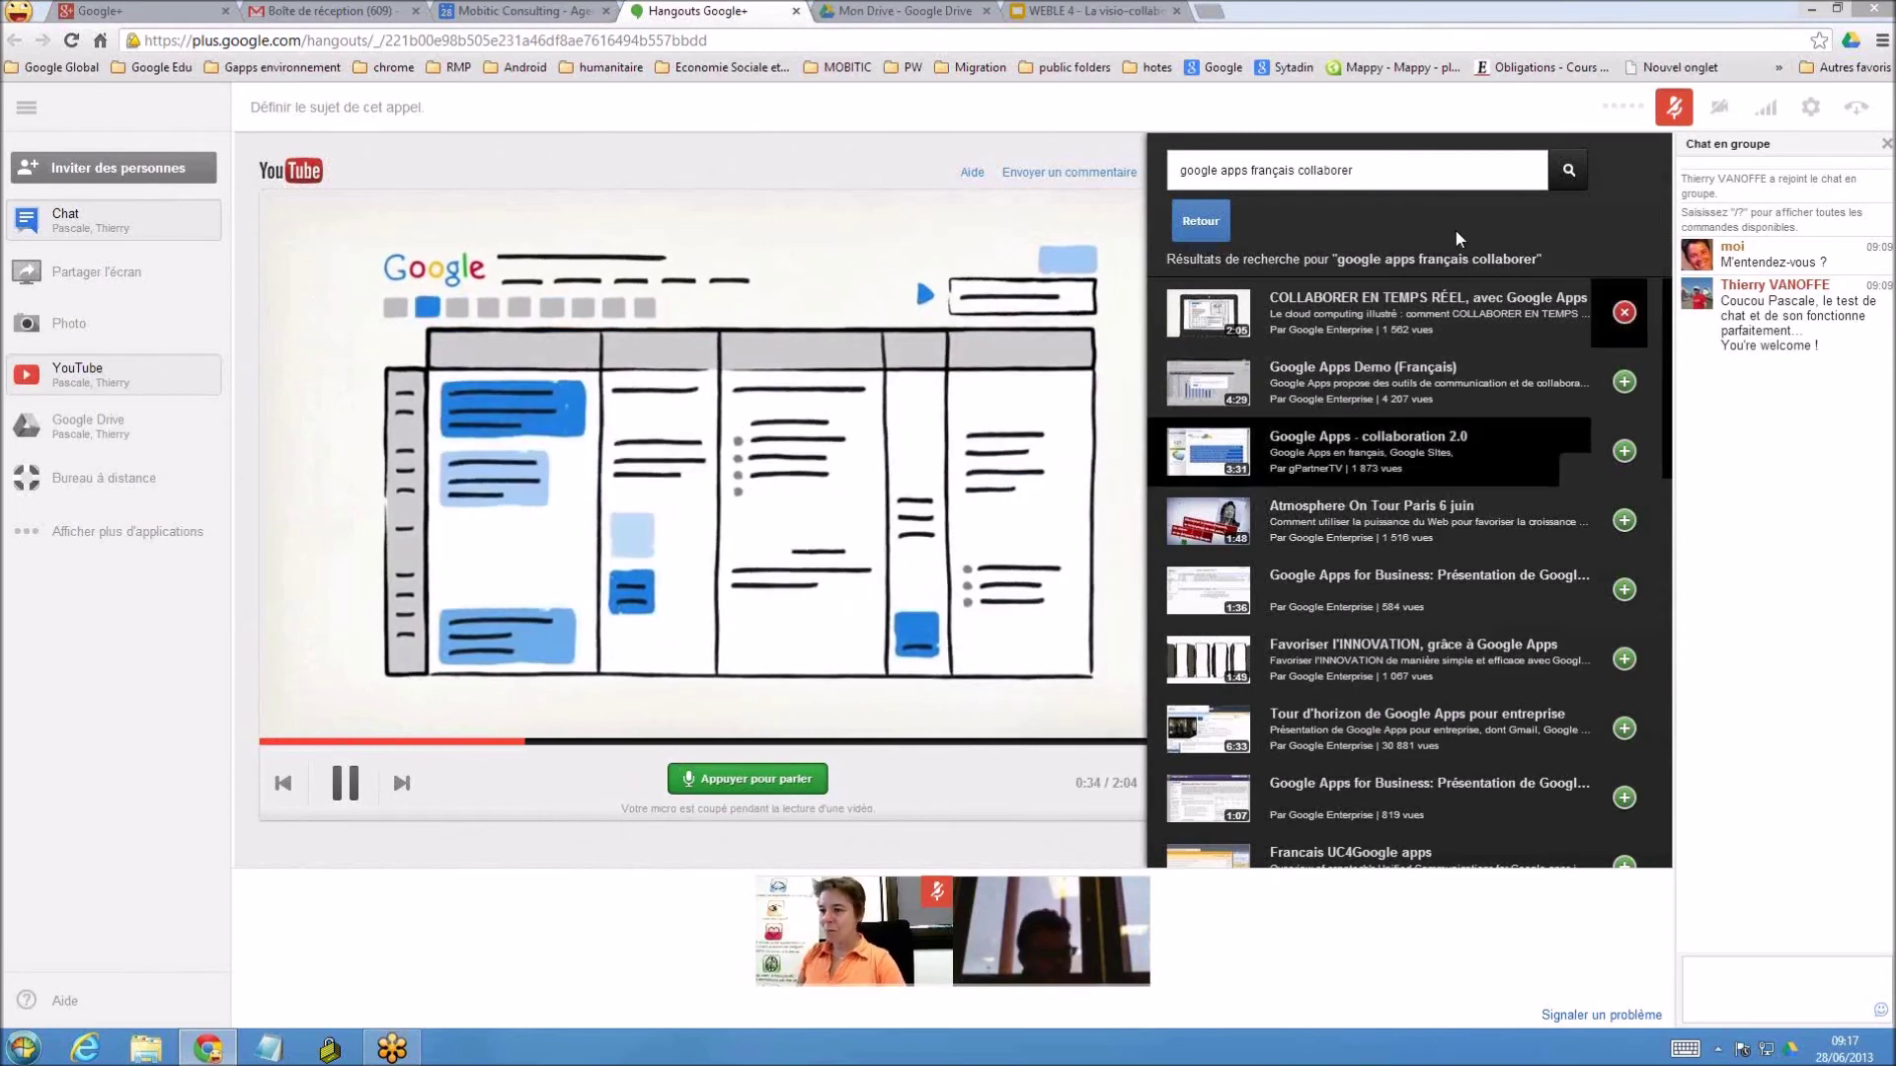
Pause the shared video for all participants, select the YouTube search text, and close the YouTube app in the call
{"action": "left_click", "coordinate": [344, 783]}
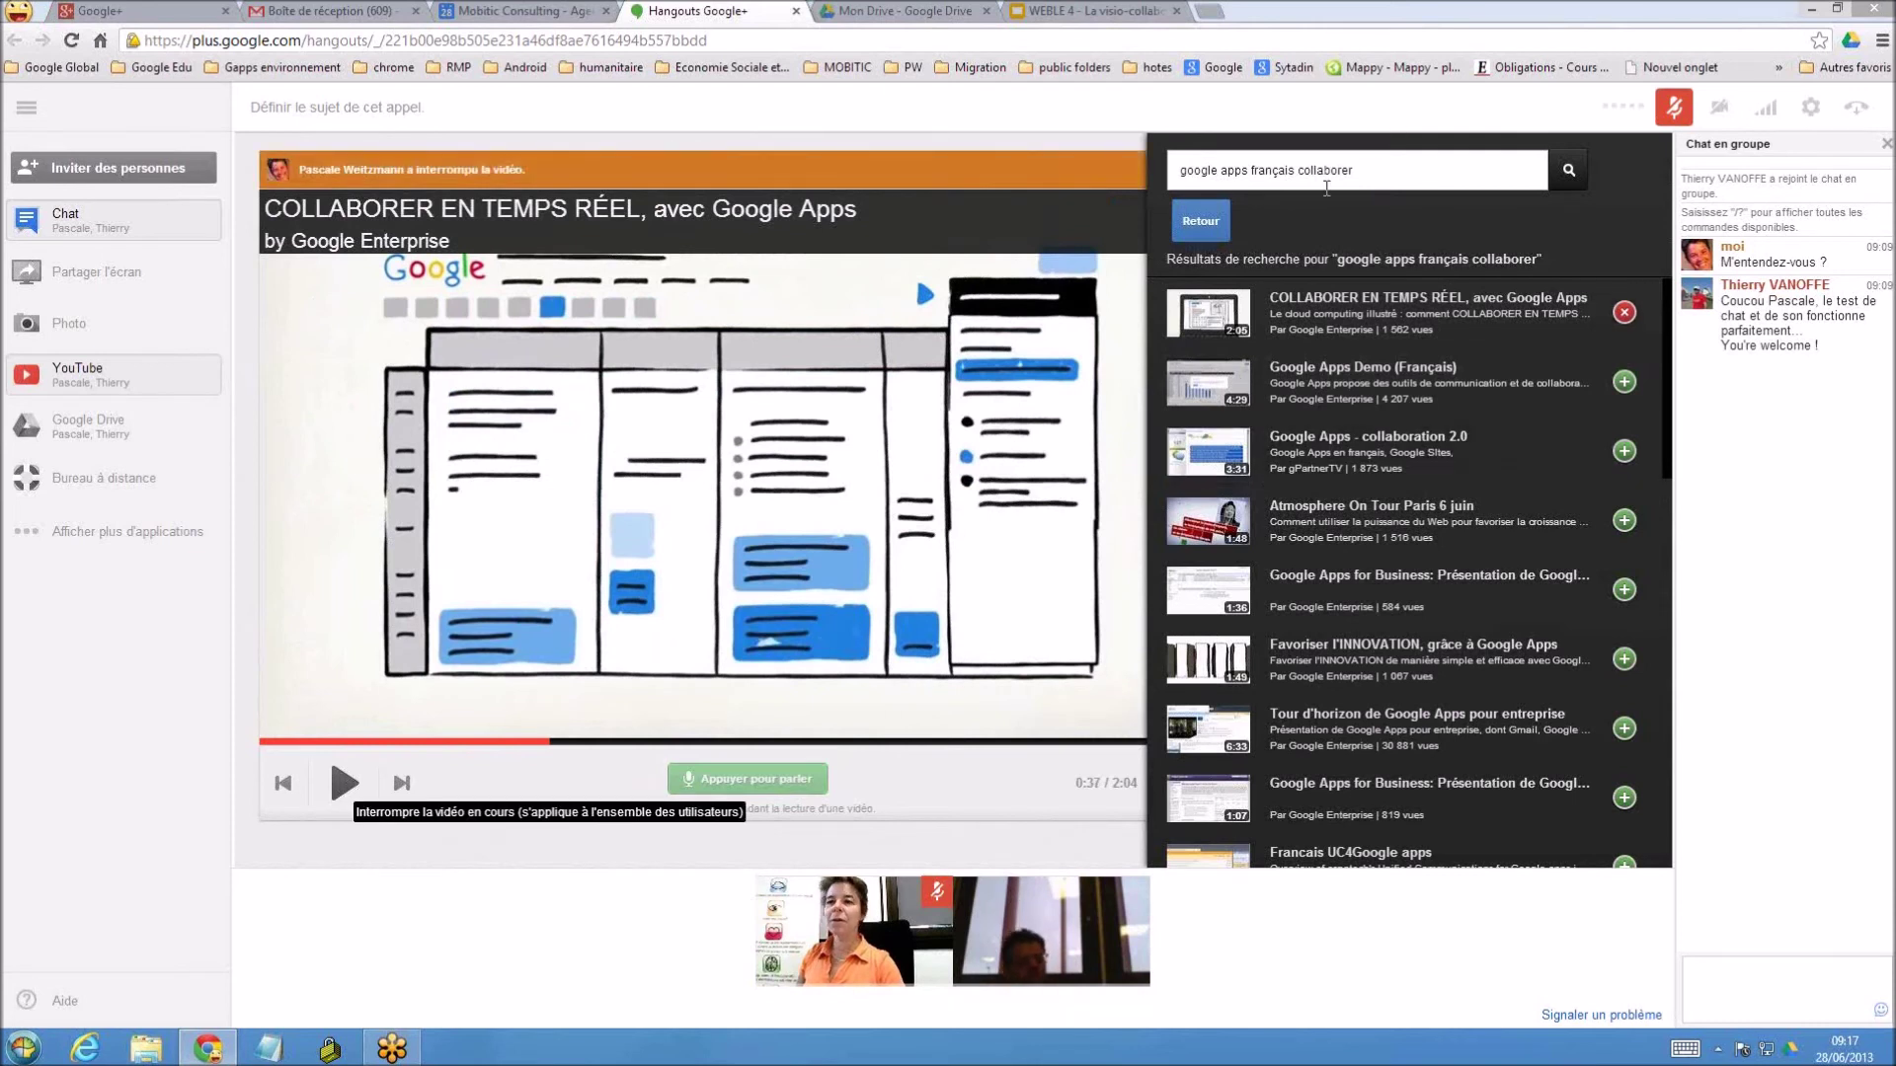
{"action": "left_click_drag", "start_coordinate": [1396, 174], "coordinate": [1172, 171]}
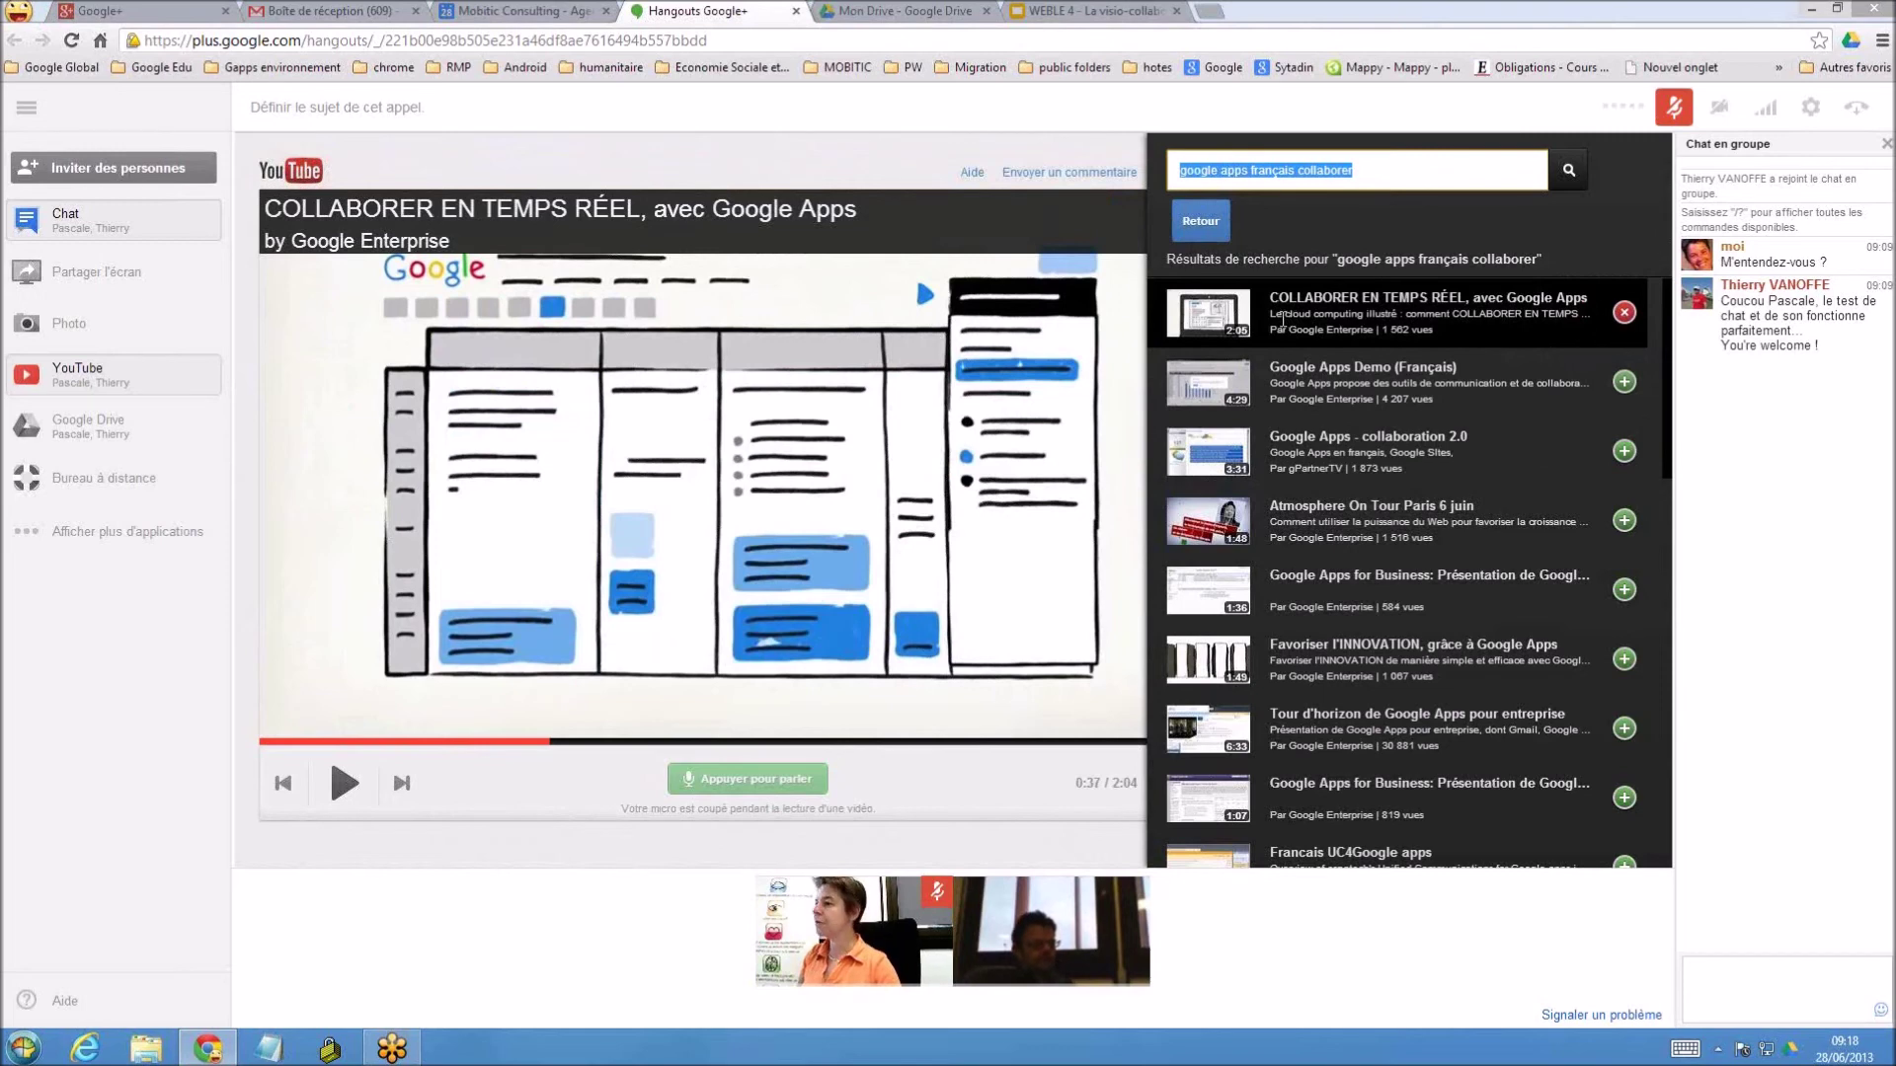
{"action": "left_click", "coordinate": [173, 372]}
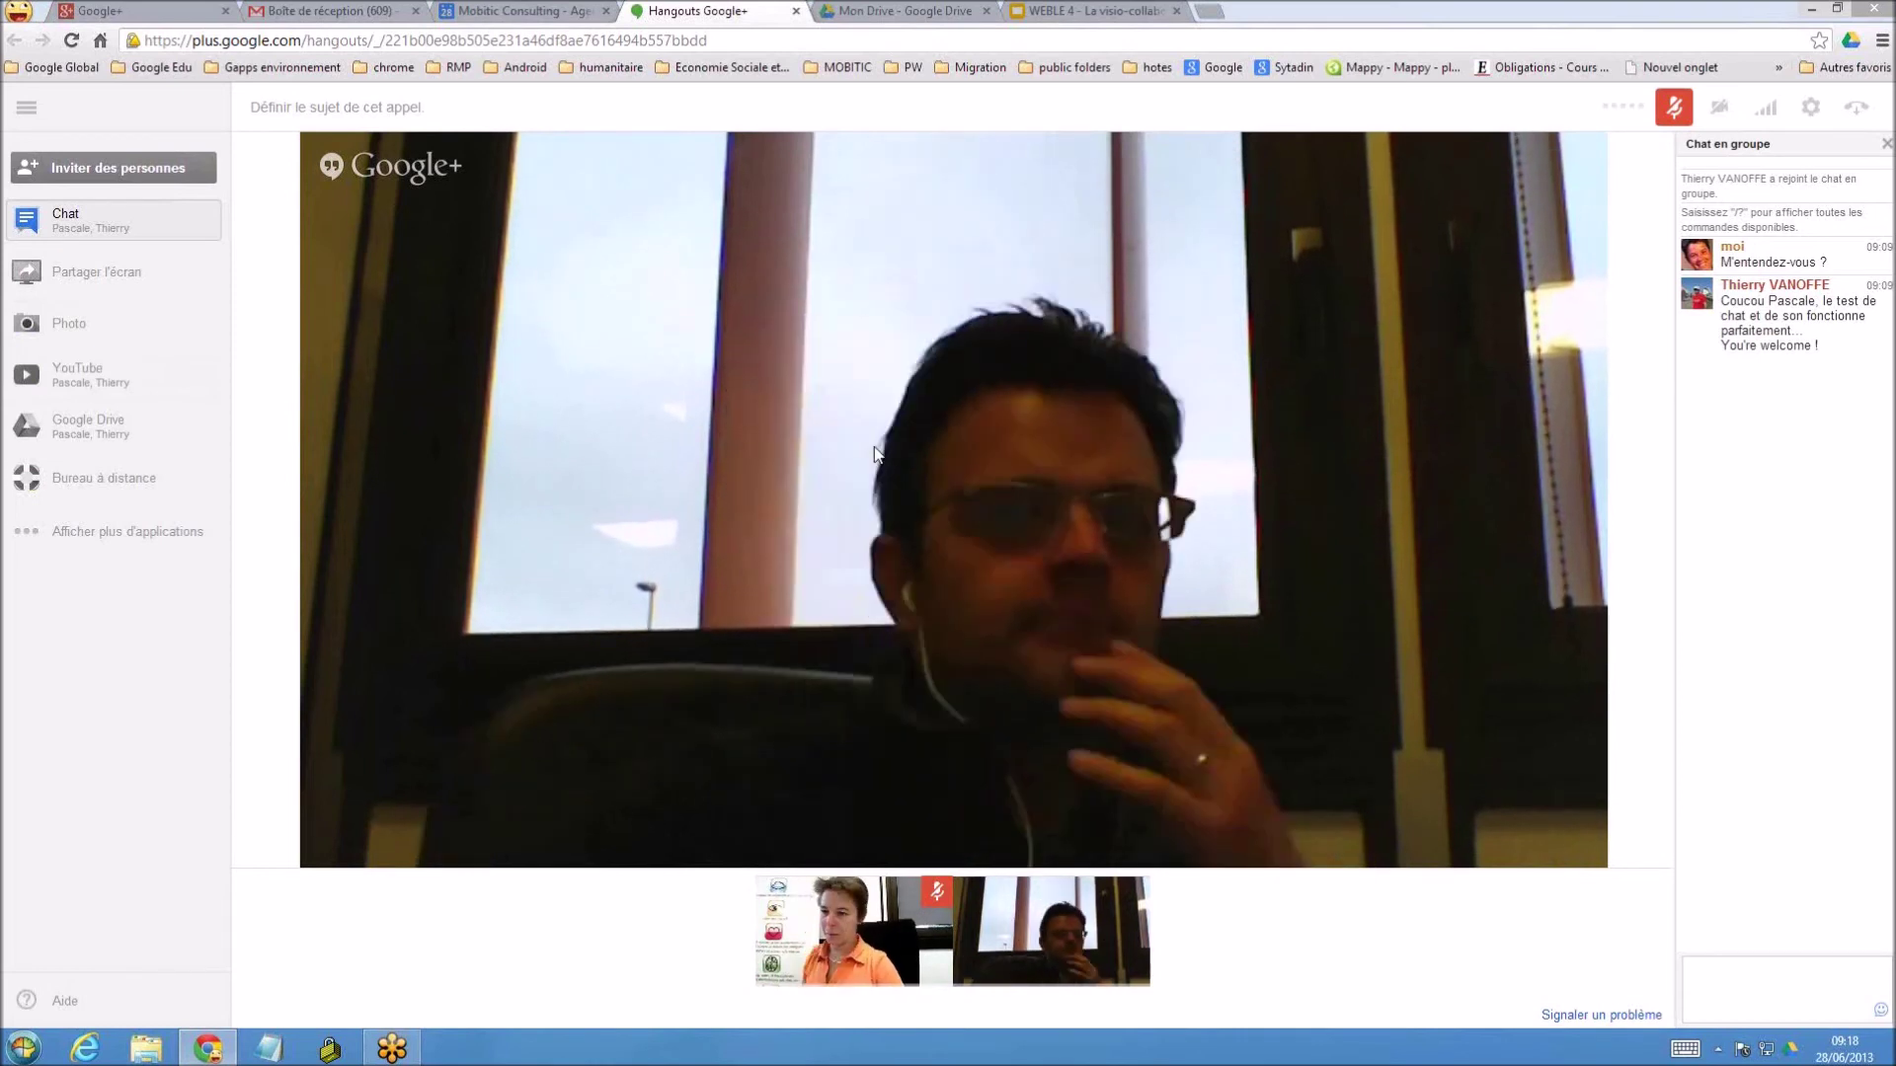
{"action": "mouse_move", "coordinate": [133, 492]}
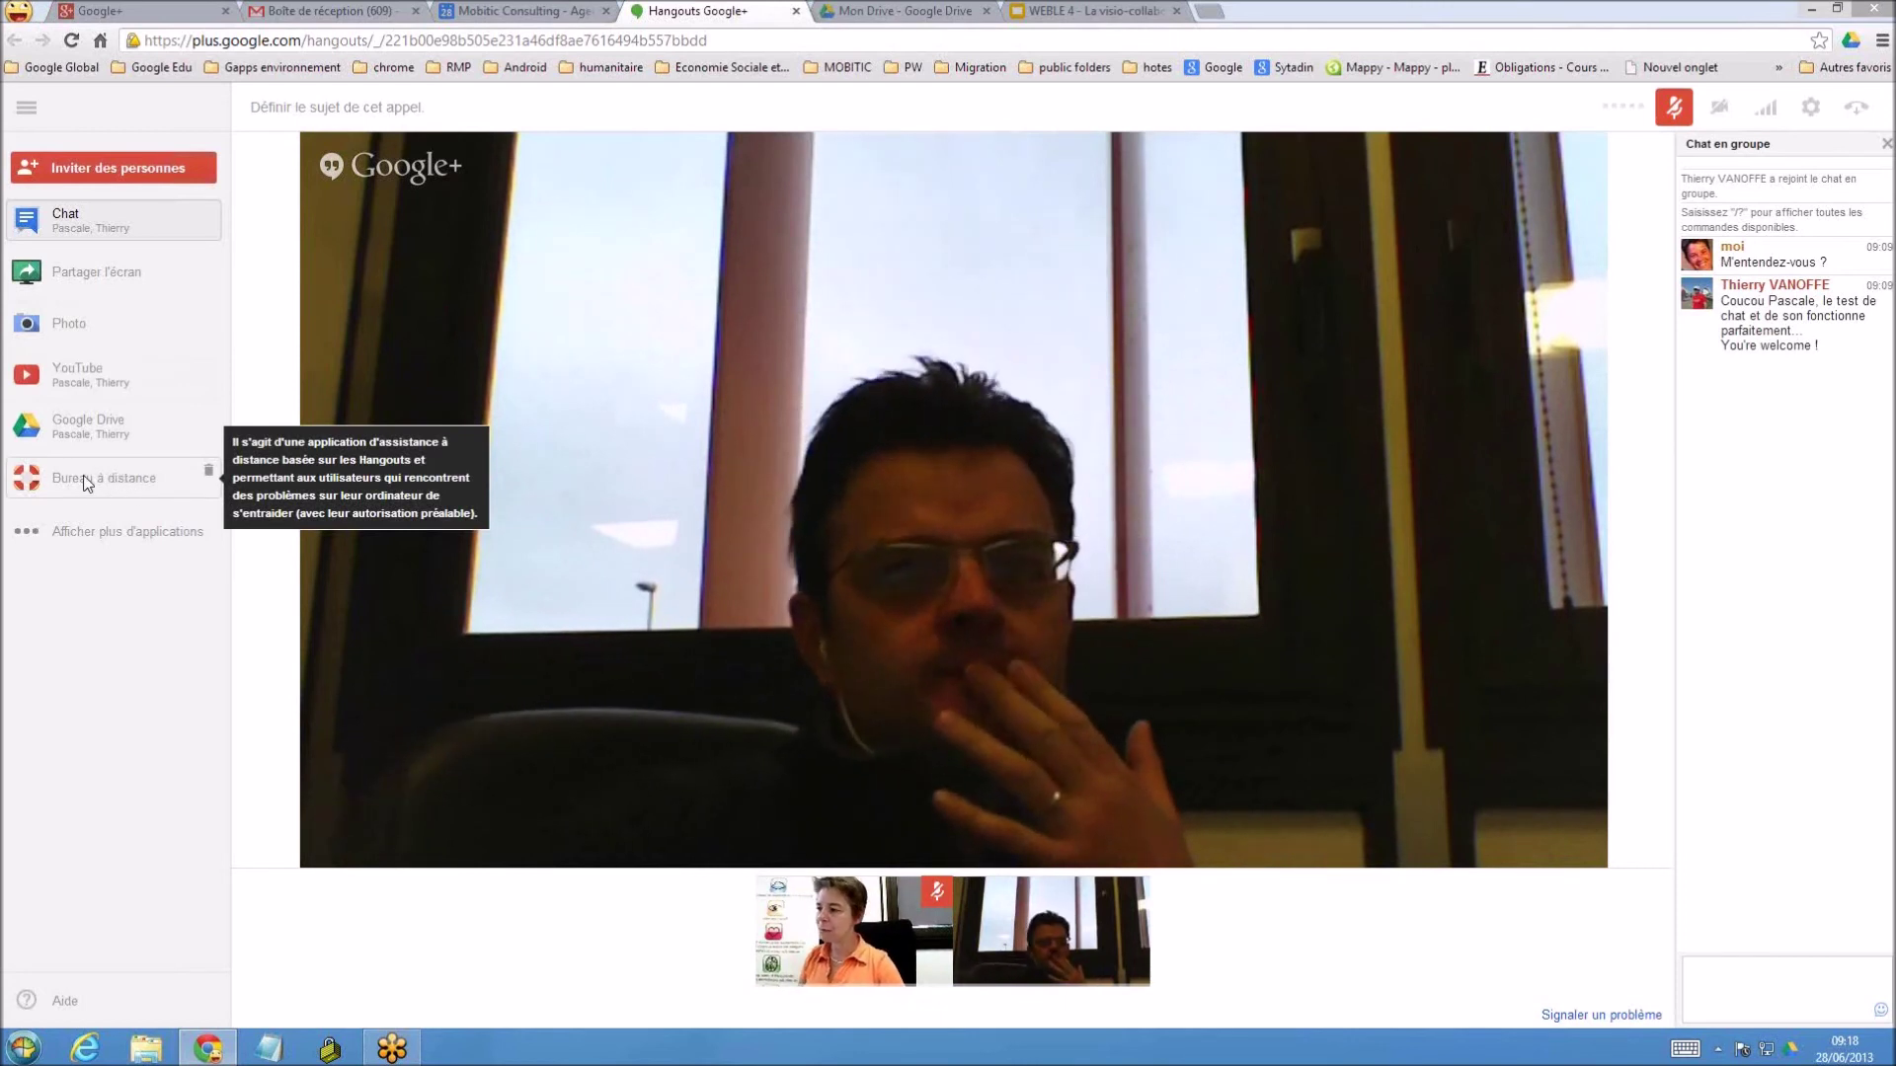
Launch the Bureau à distance app in the call and start helping the other participant remotely
{"action": "left_click", "coordinate": [136, 484]}
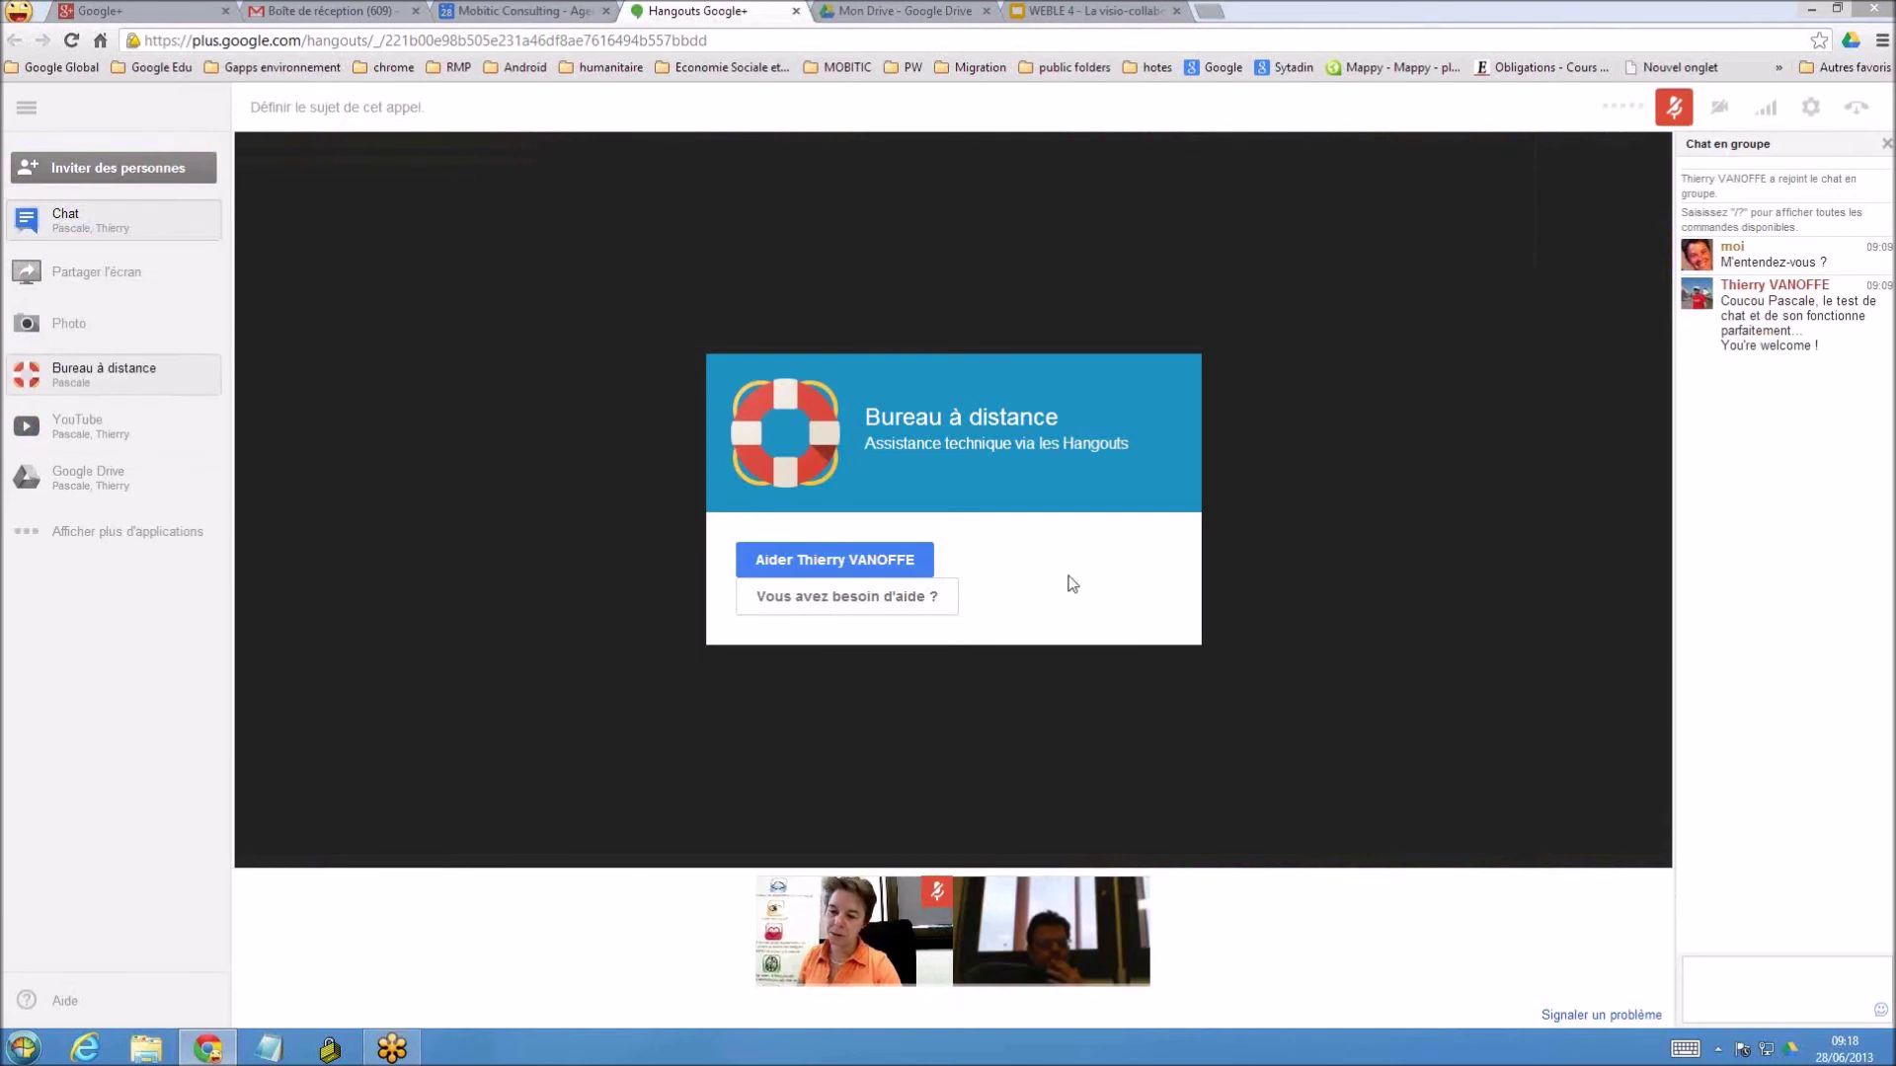
{"action": "left_click", "coordinate": [845, 557]}
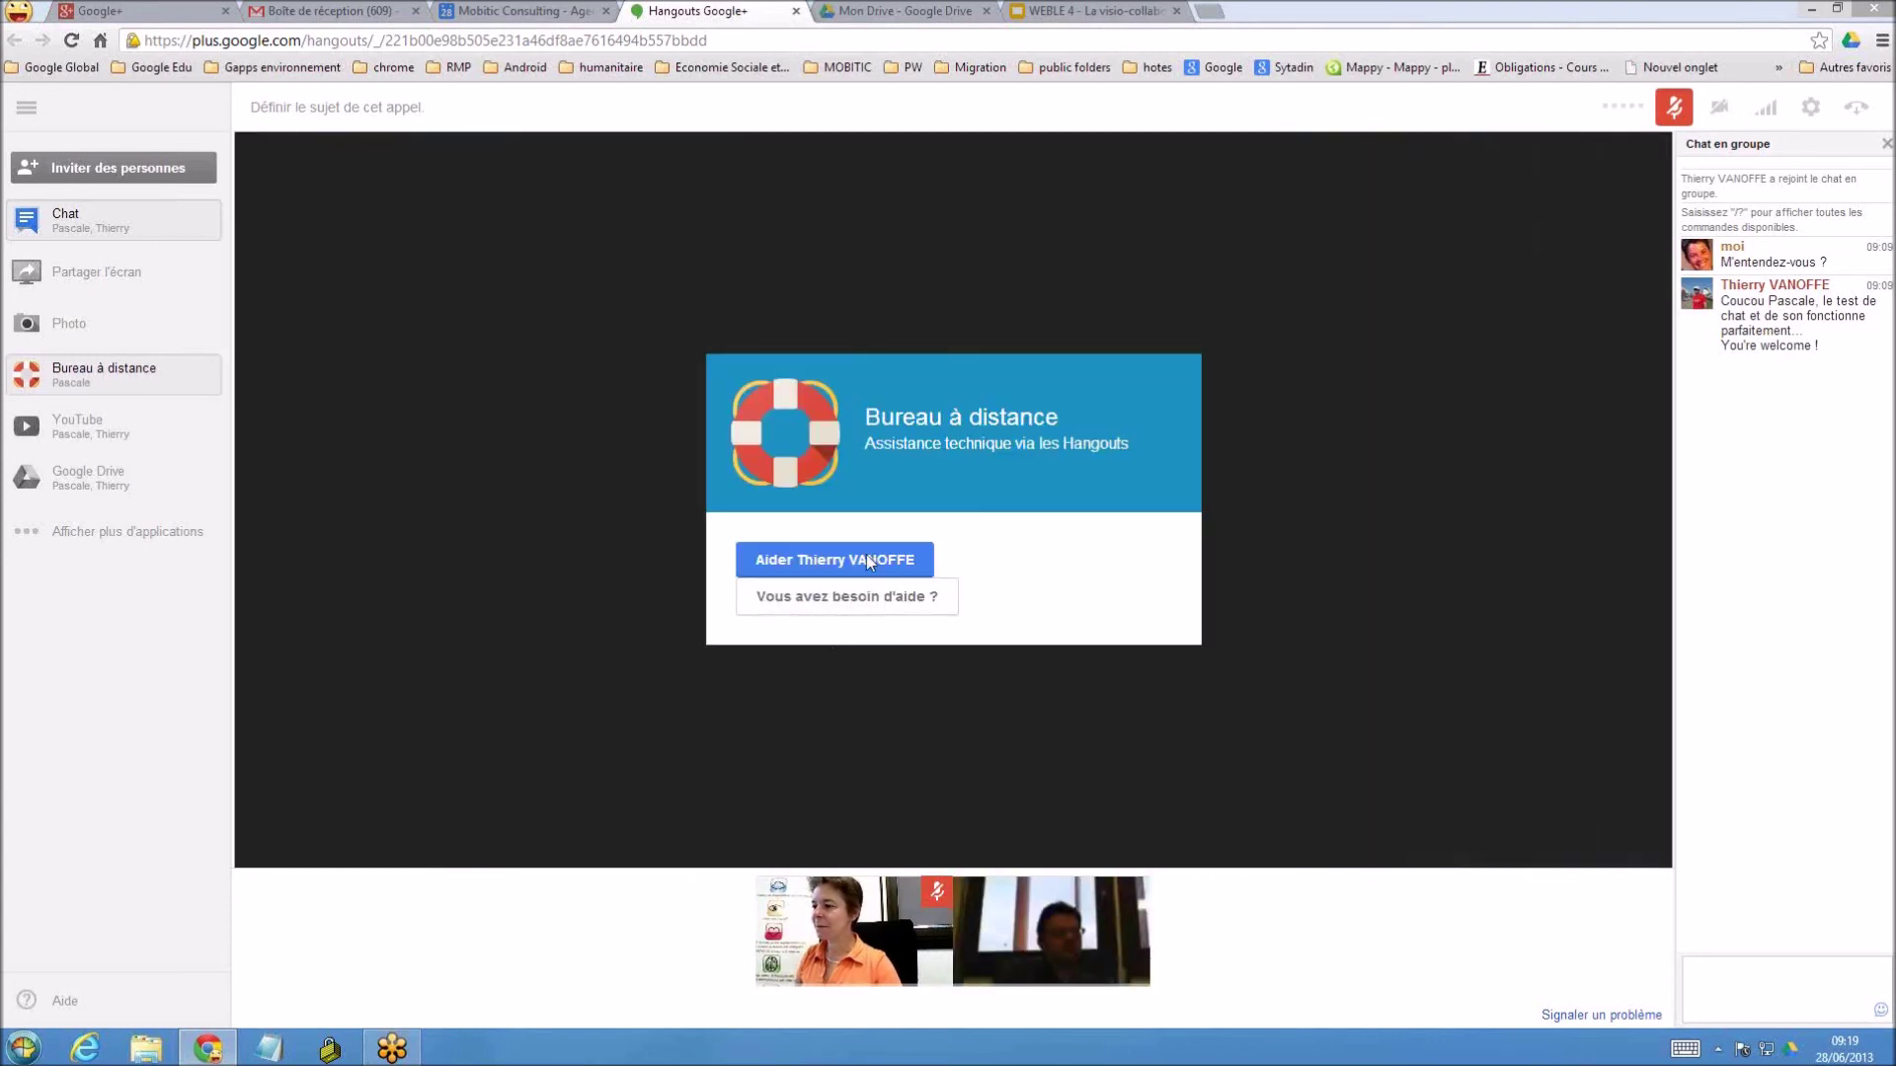
{"action": "left_click", "coordinate": [857, 562]}
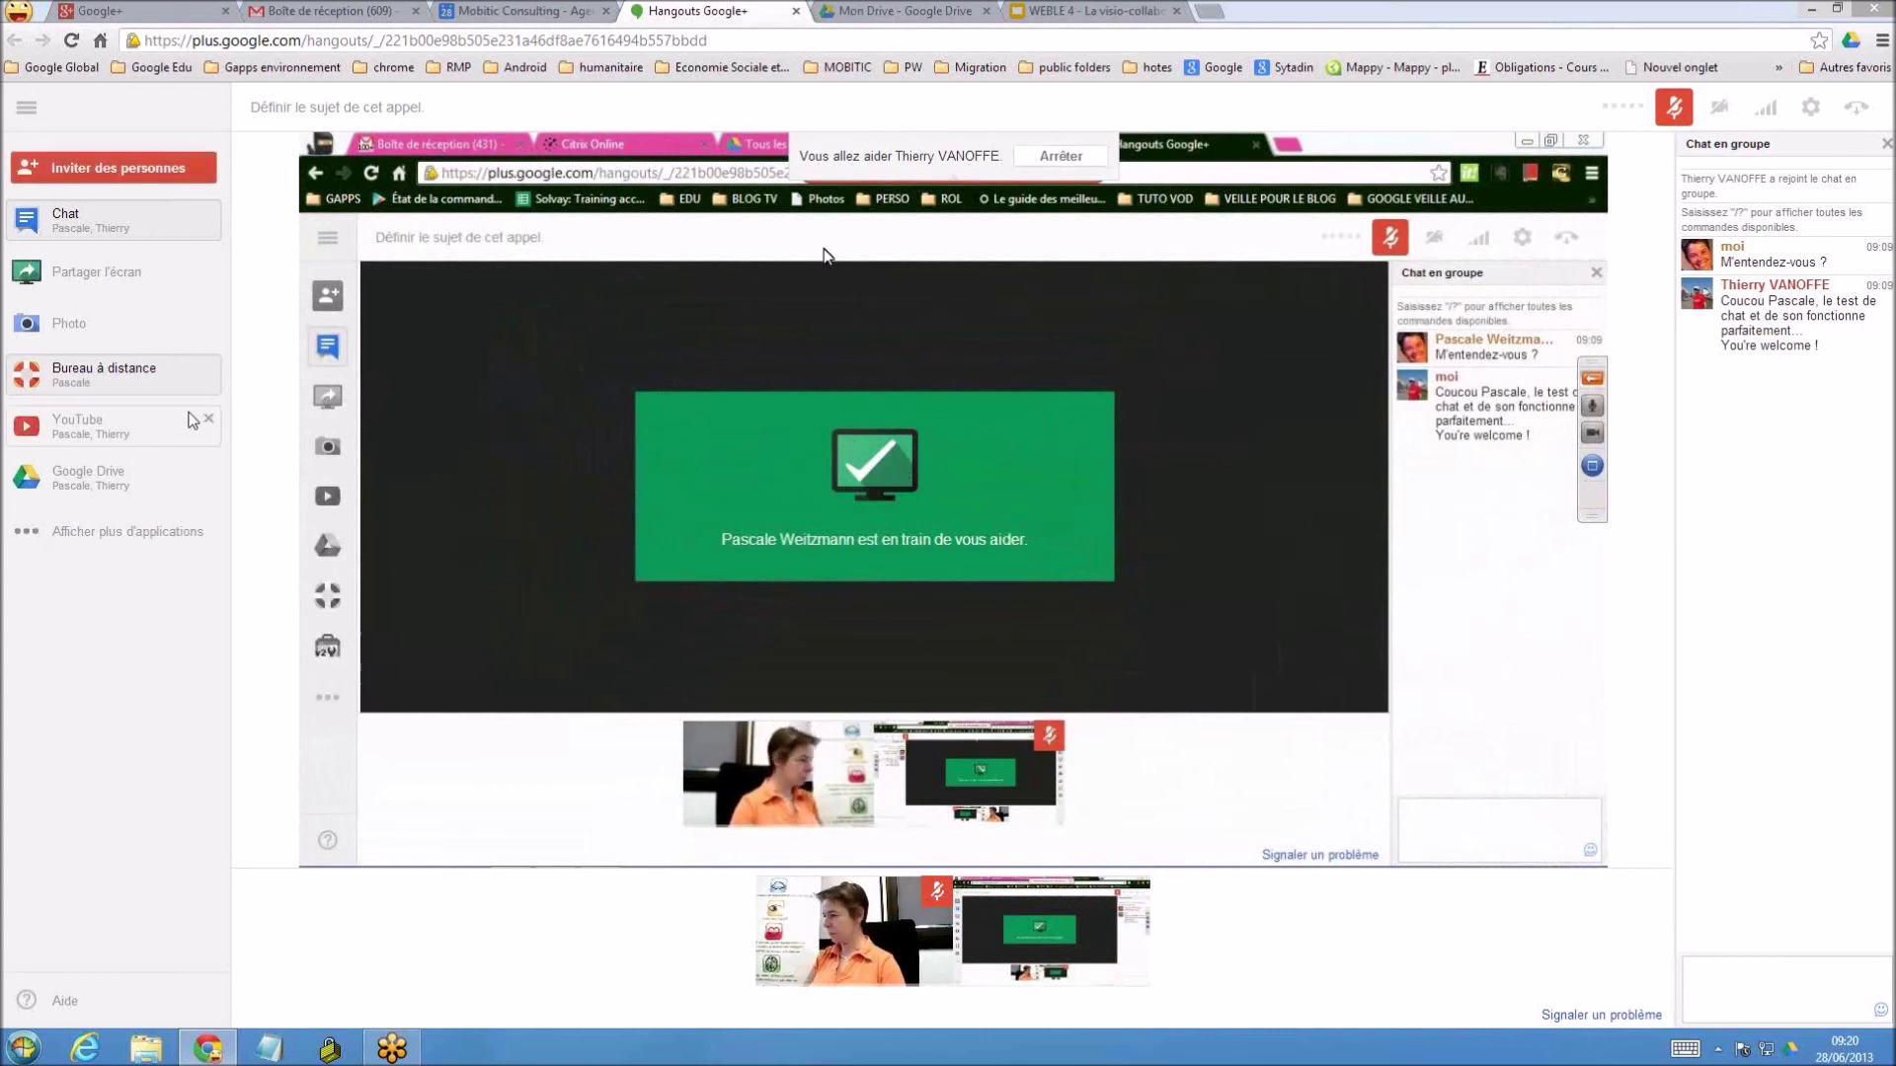
End the remote assistance by closing the Bureau à distance app in the call
{"action": "mouse_move", "coordinate": [130, 377]}
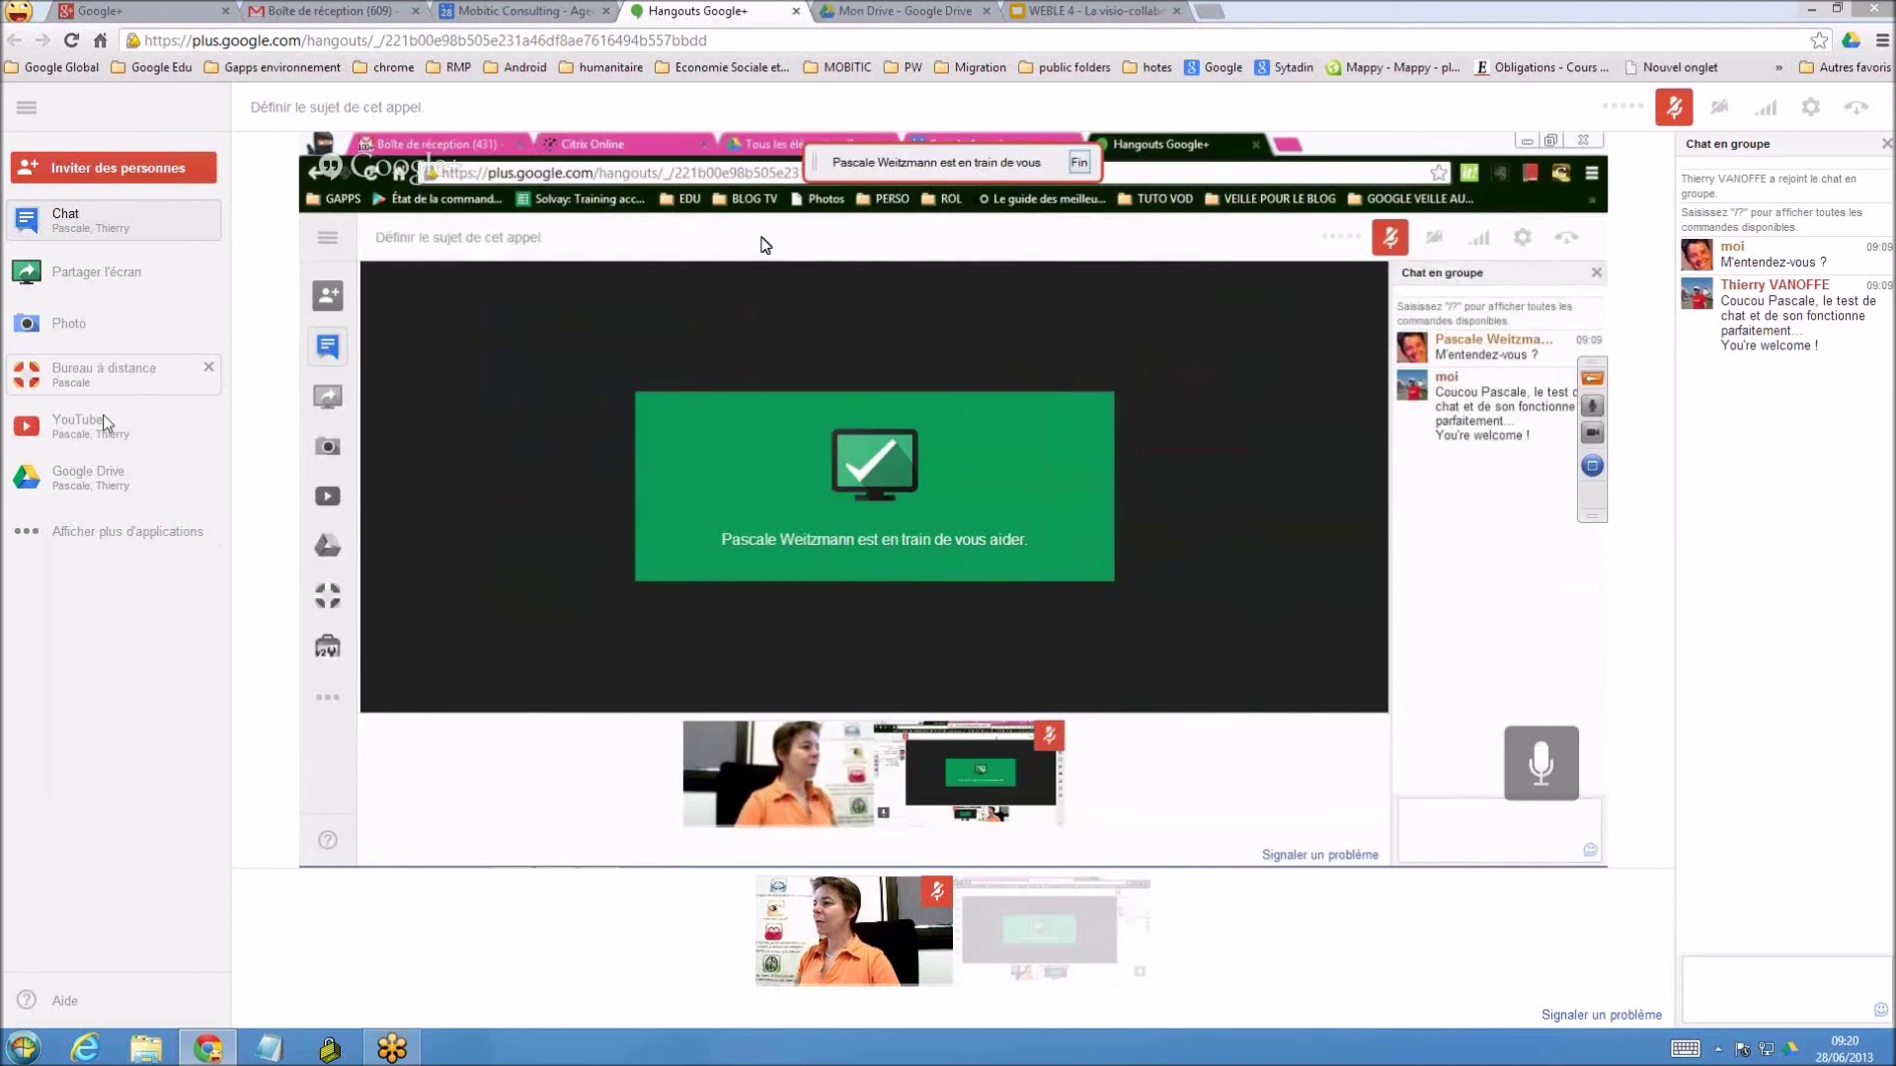
{"action": "mouse_move", "coordinate": [118, 431]}
{"action": "mouse_move", "coordinate": [136, 272]}
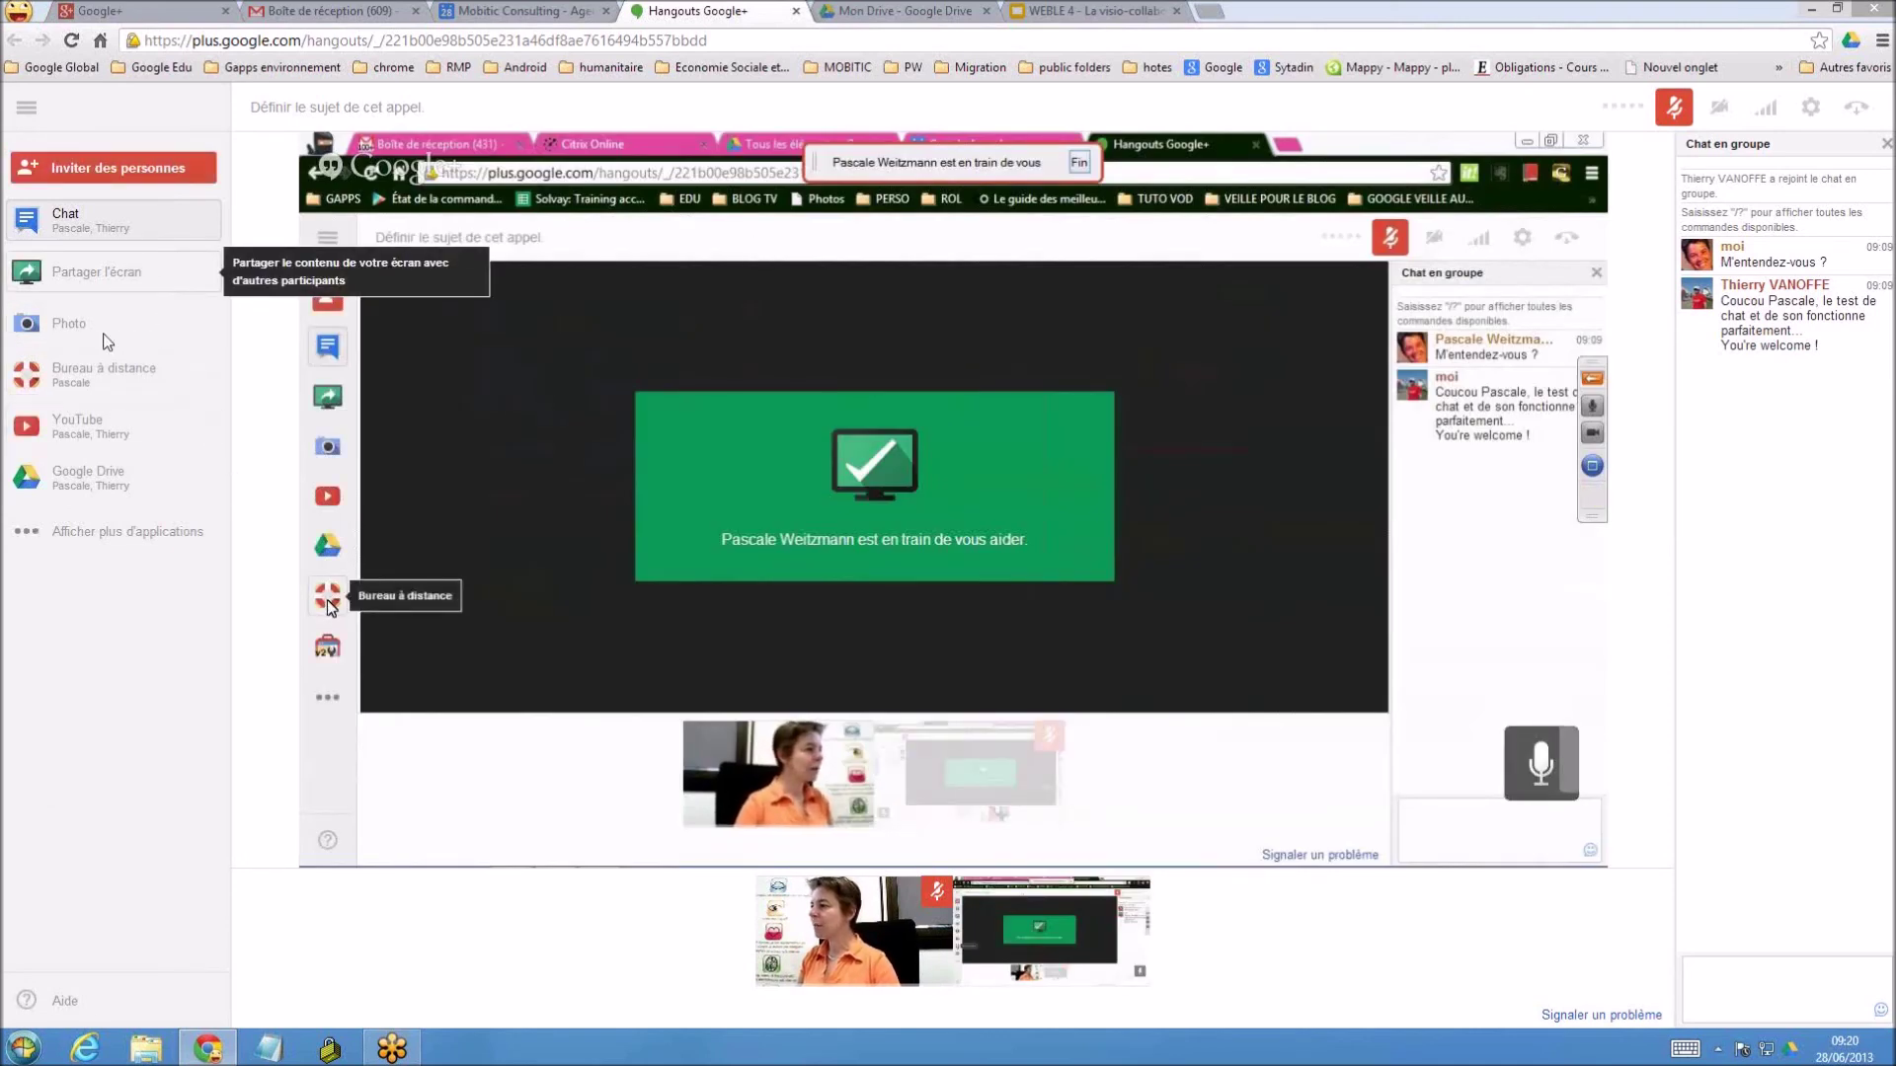
{"action": "mouse_move", "coordinate": [119, 490]}
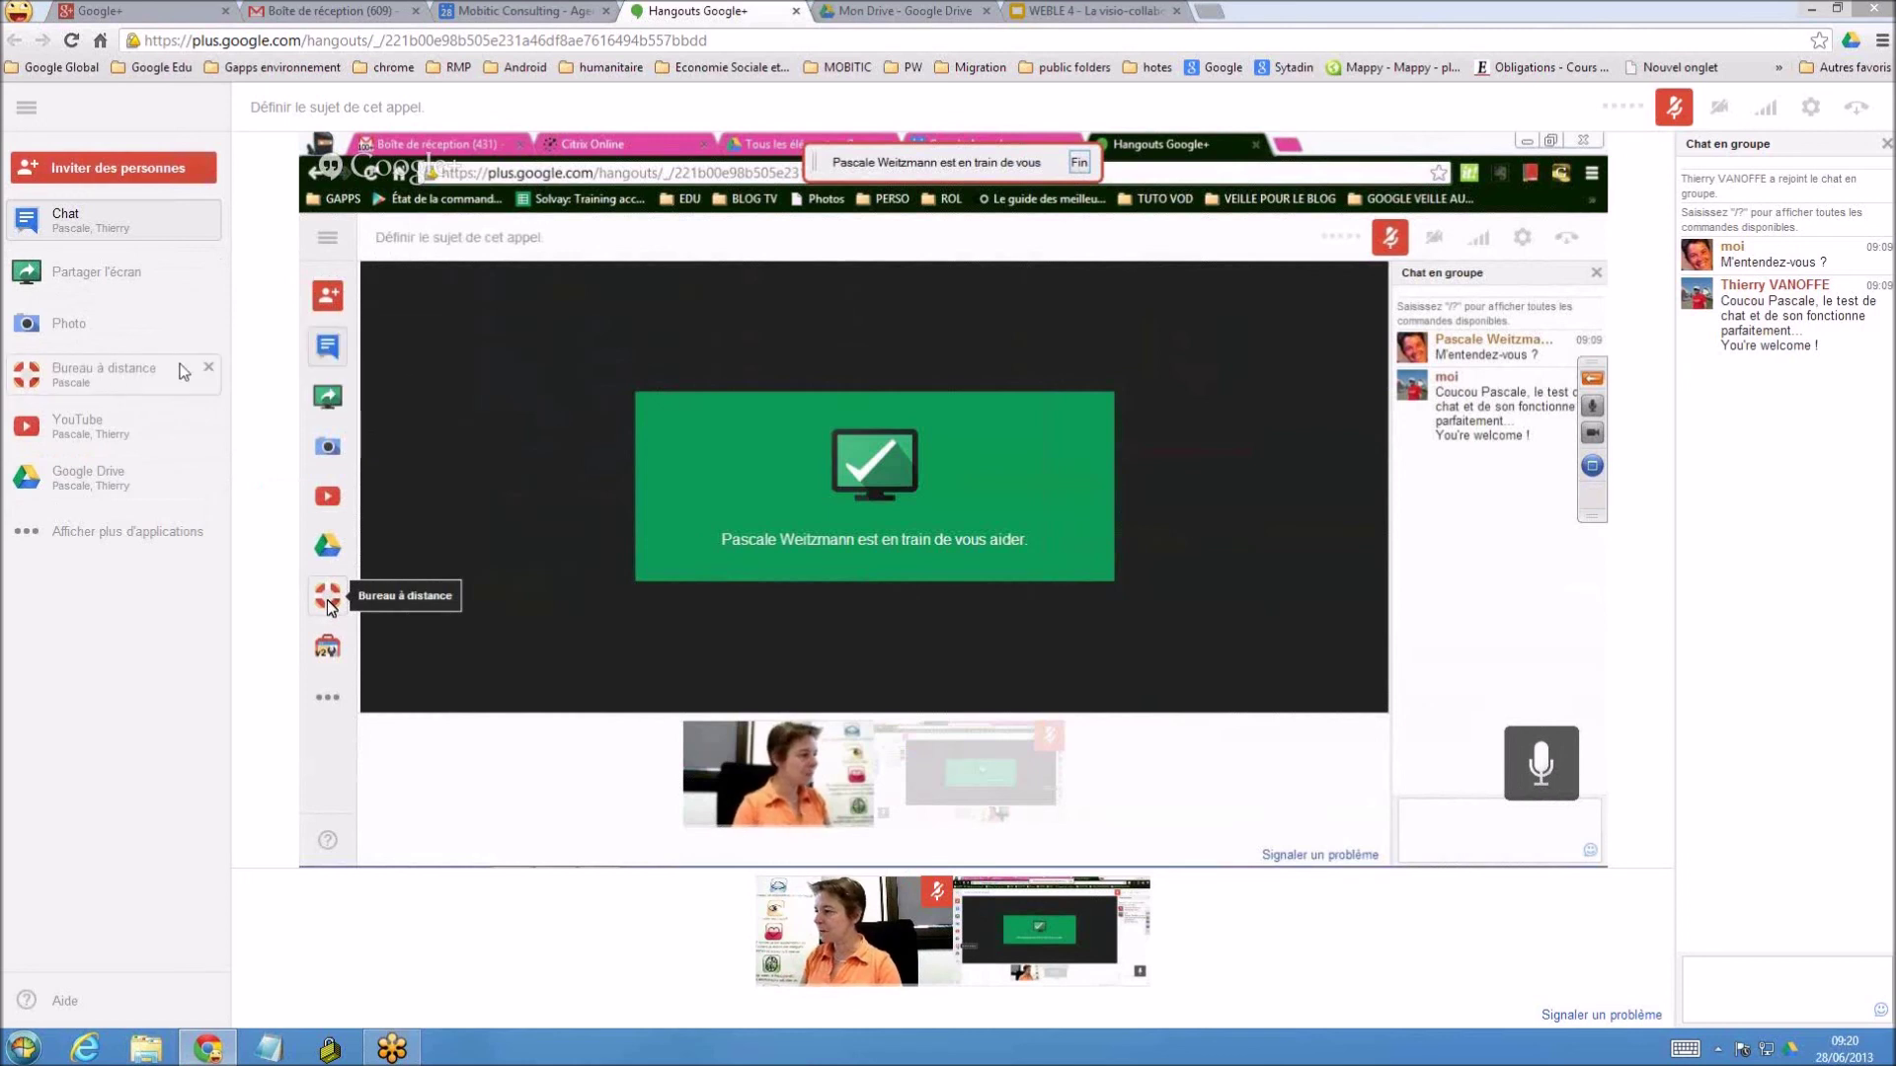
{"action": "left_click", "coordinate": [211, 370]}
Launch Hangout Toolbox from the recently used call applications and turn on its Lower Third name banner
{"action": "left_click", "coordinate": [77, 469]}
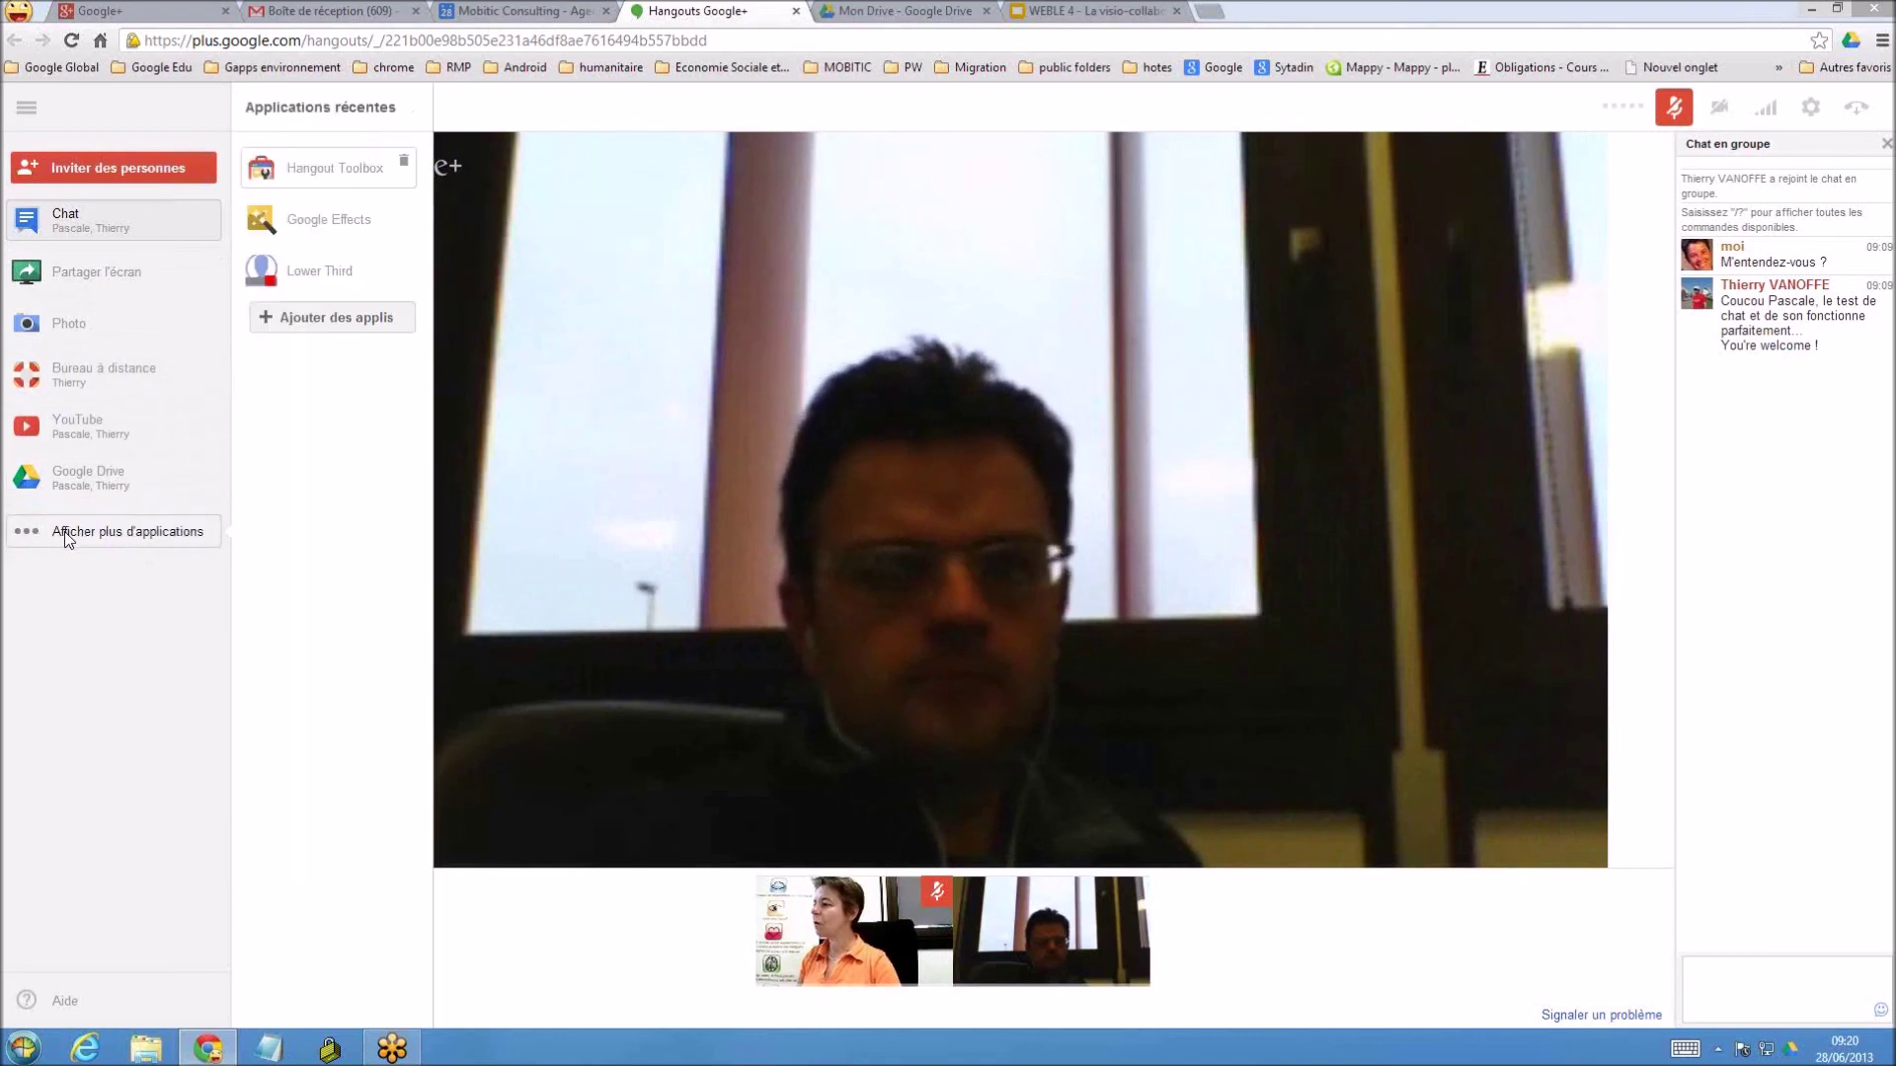
{"action": "left_click", "coordinate": [65, 537]}
{"action": "left_click", "coordinate": [67, 538]}
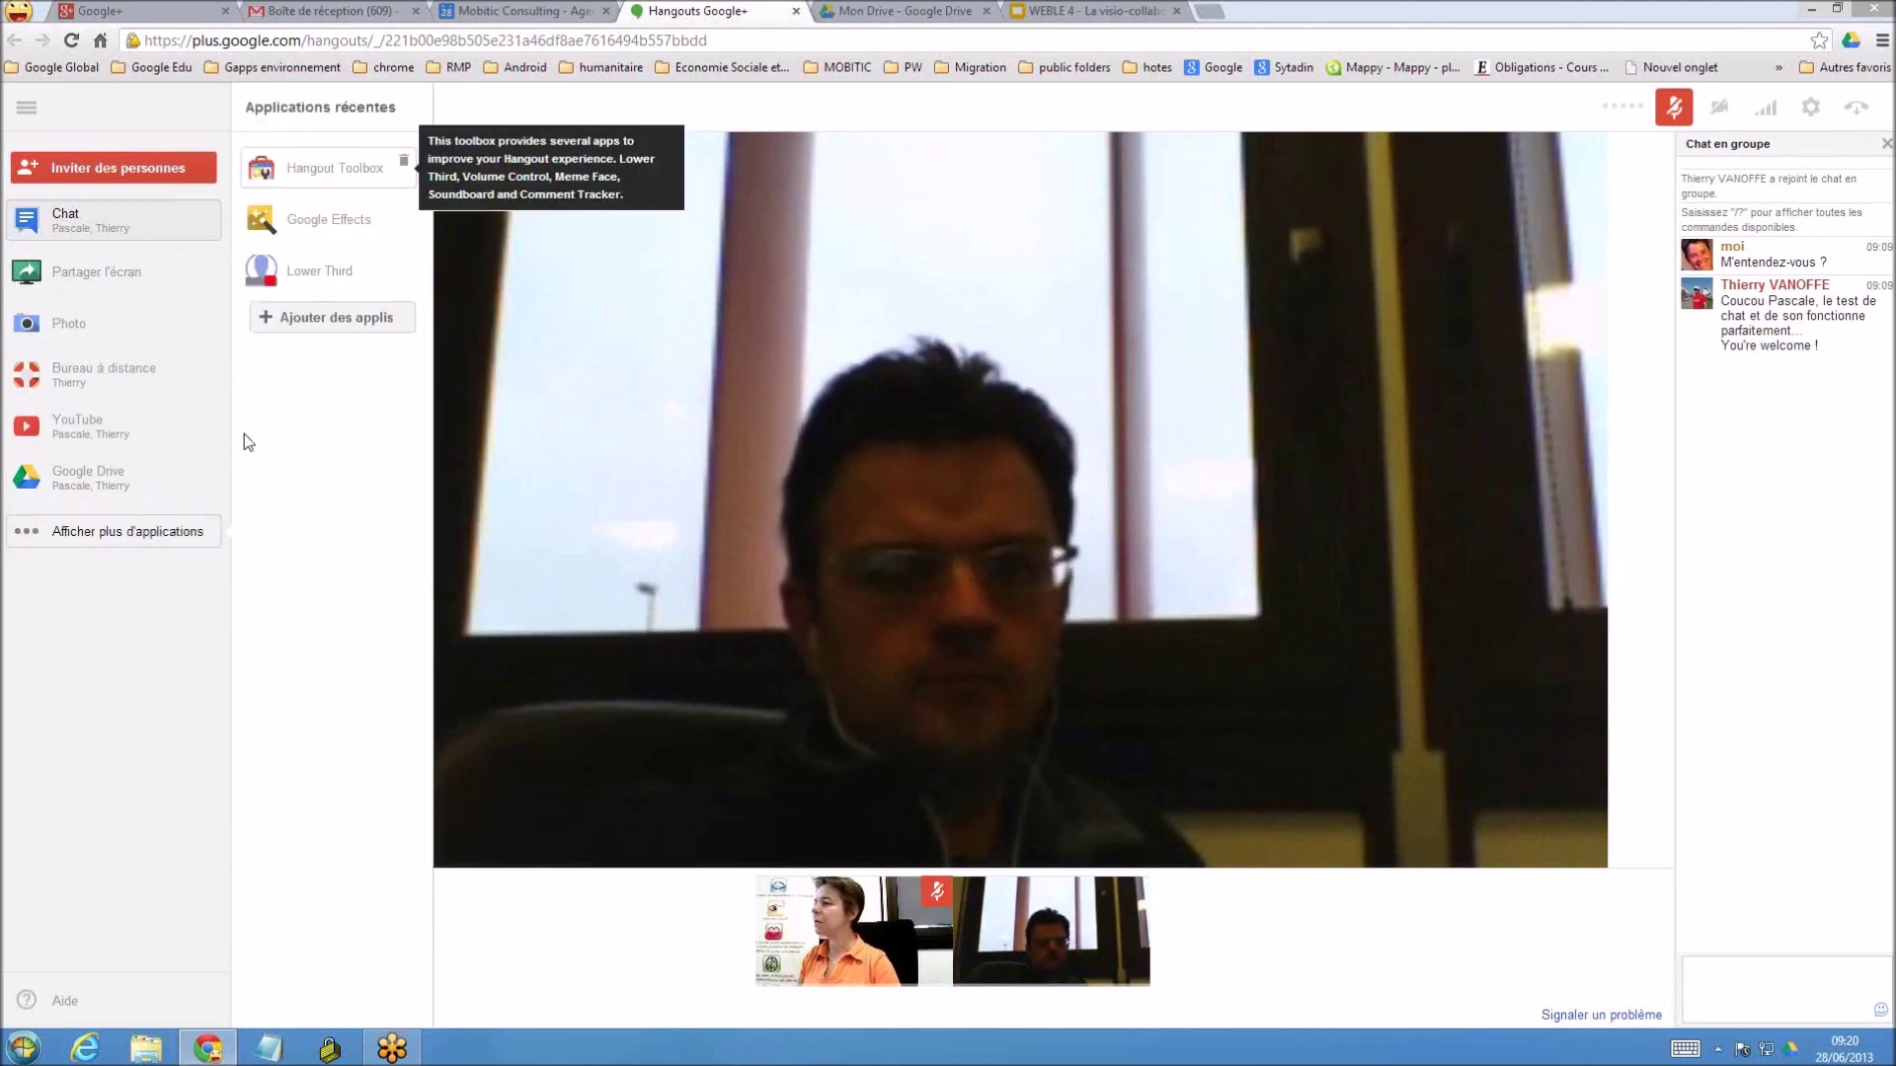
{"action": "mouse_move", "coordinate": [335, 172]}
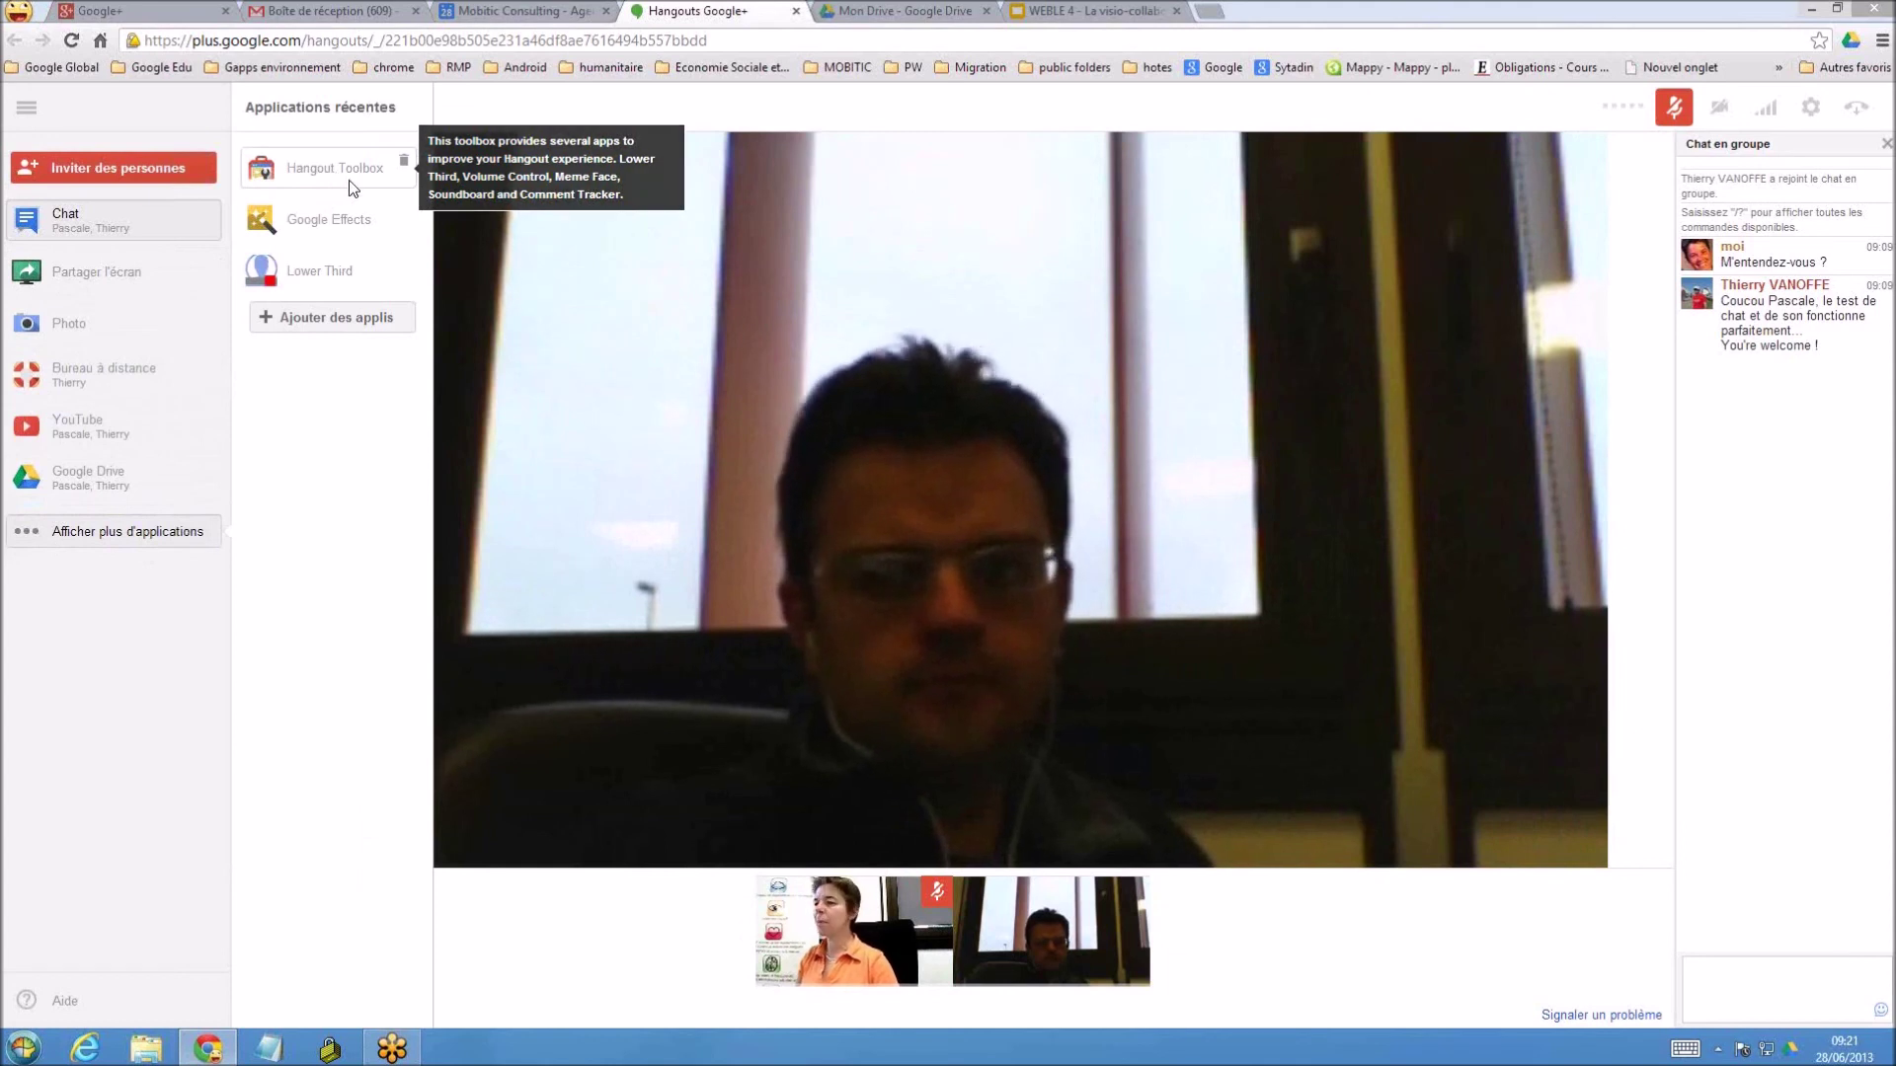
{"action": "left_click", "coordinate": [348, 180]}
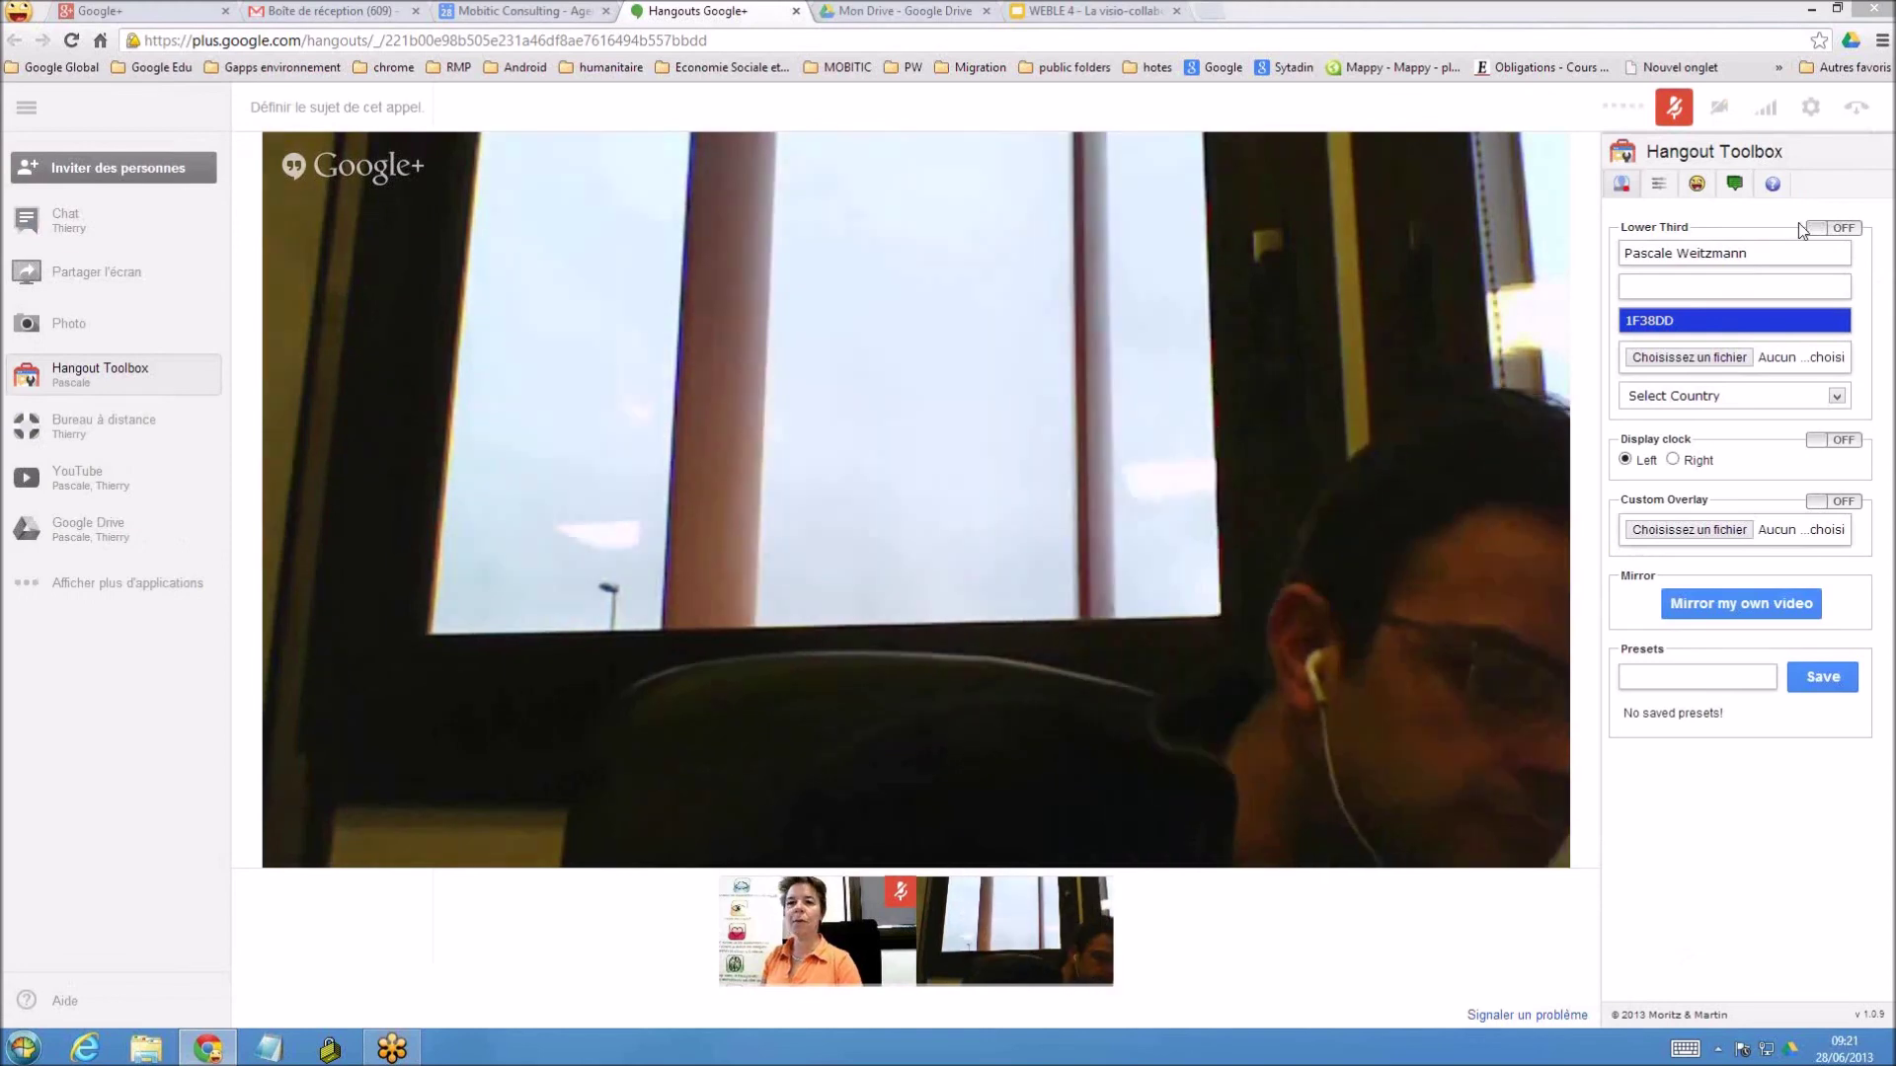
{"action": "left_click", "coordinate": [1814, 229]}
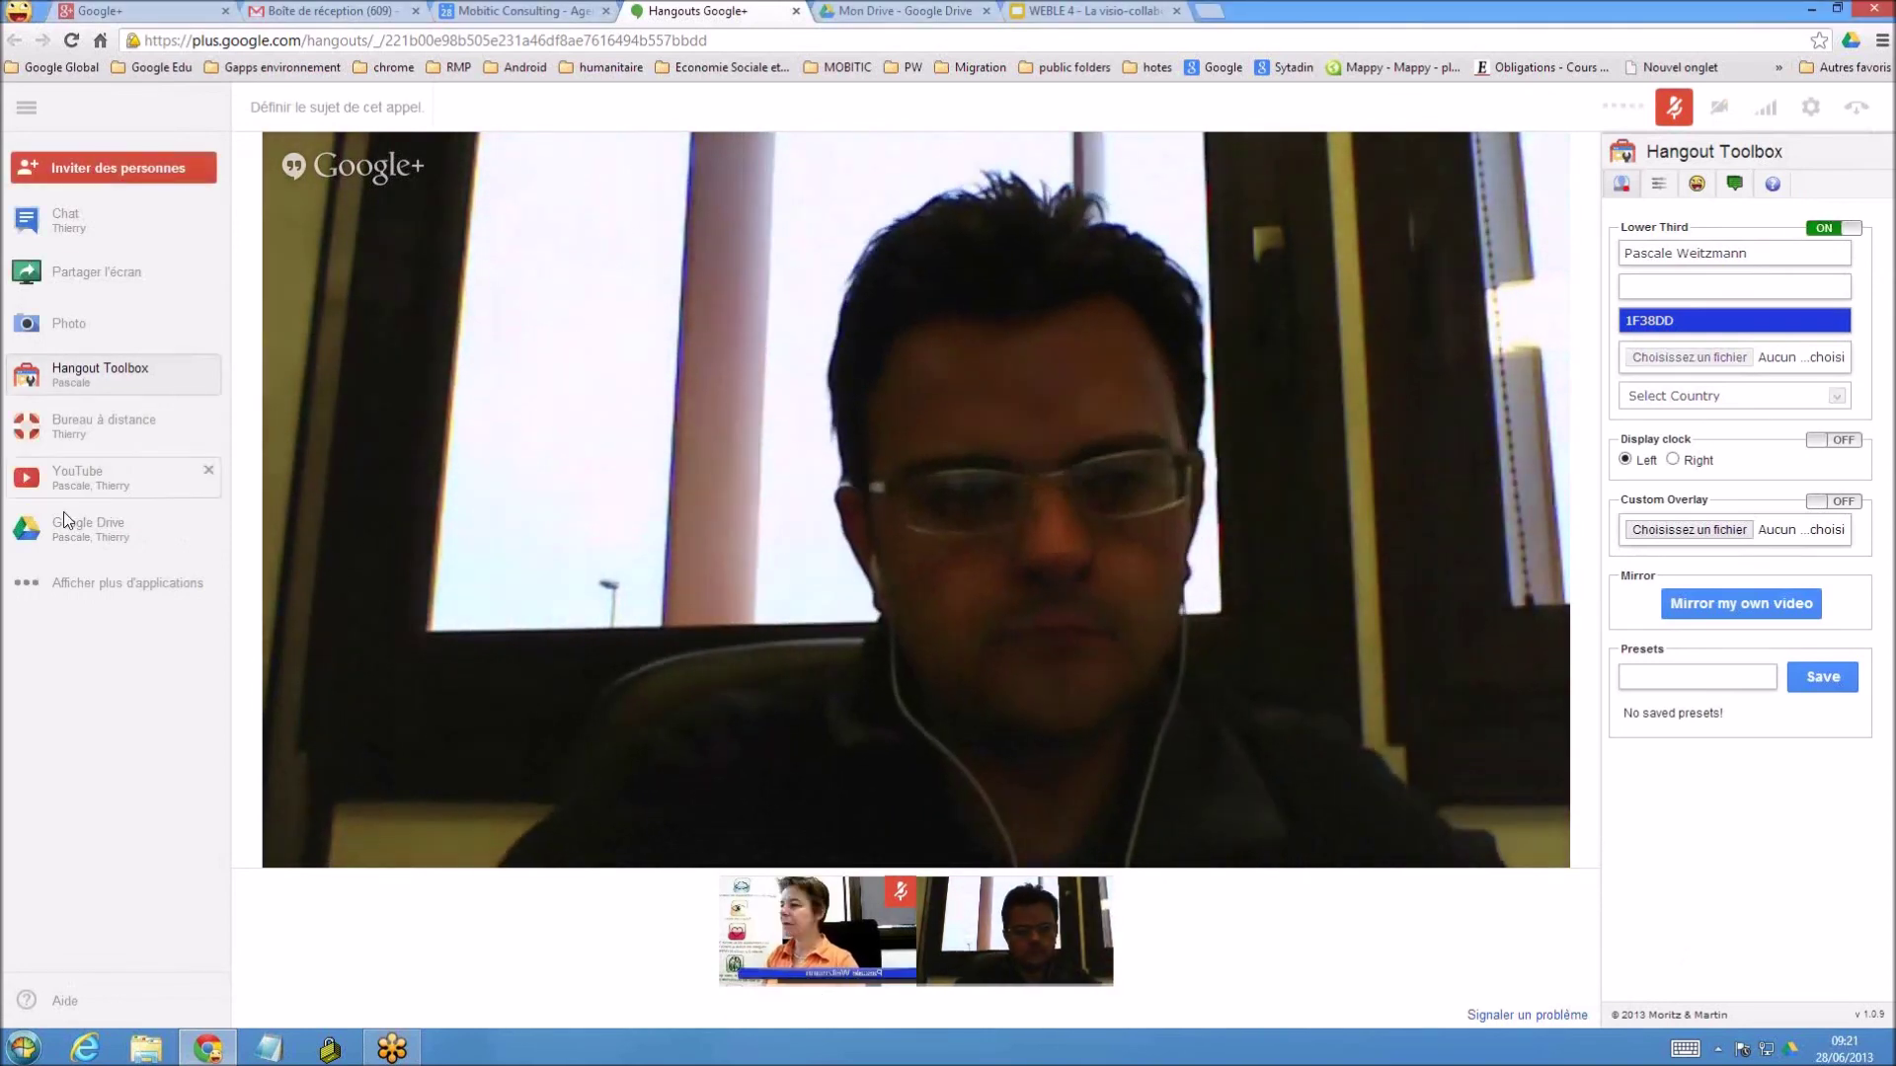
Look through the catalogue of additional Hangout apps without adding any, and hide the Hangout Toolbox settings
{"action": "left_click", "coordinate": [91, 584]}
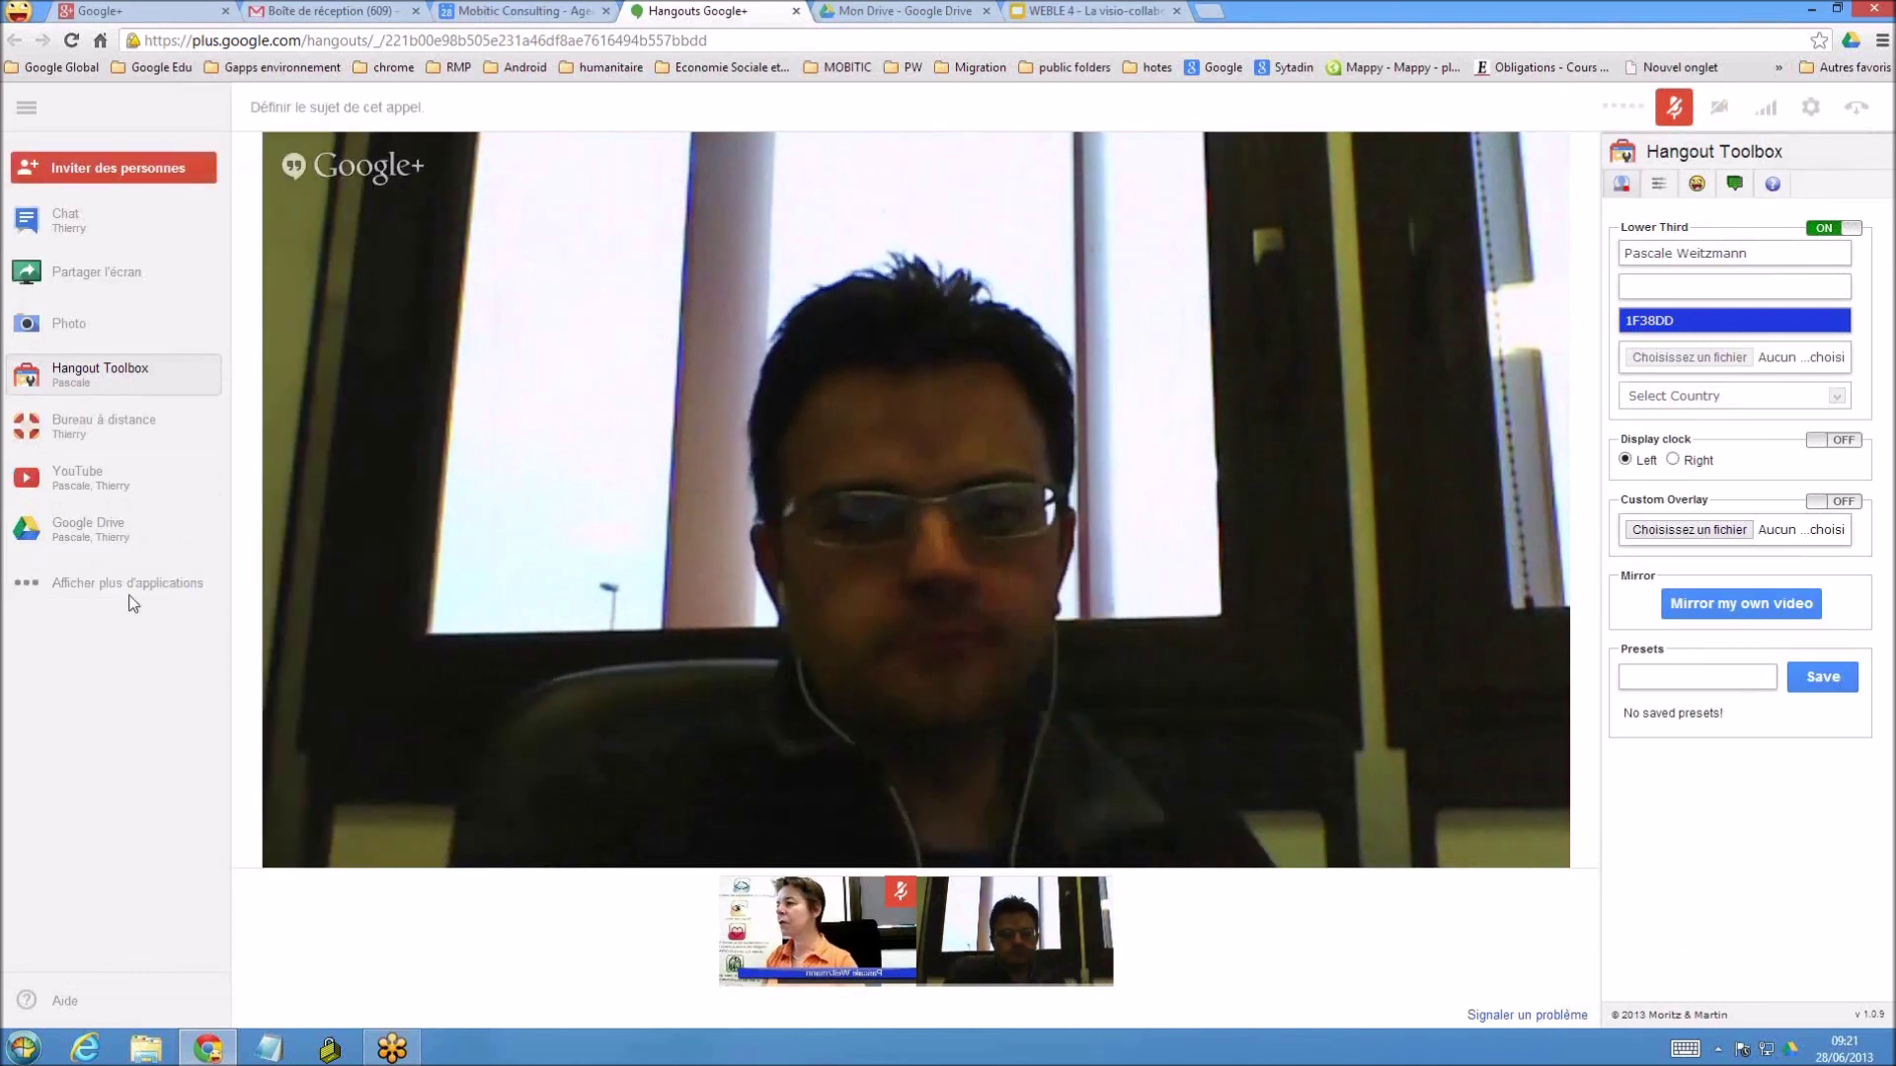
{"action": "left_click", "coordinate": [89, 632]}
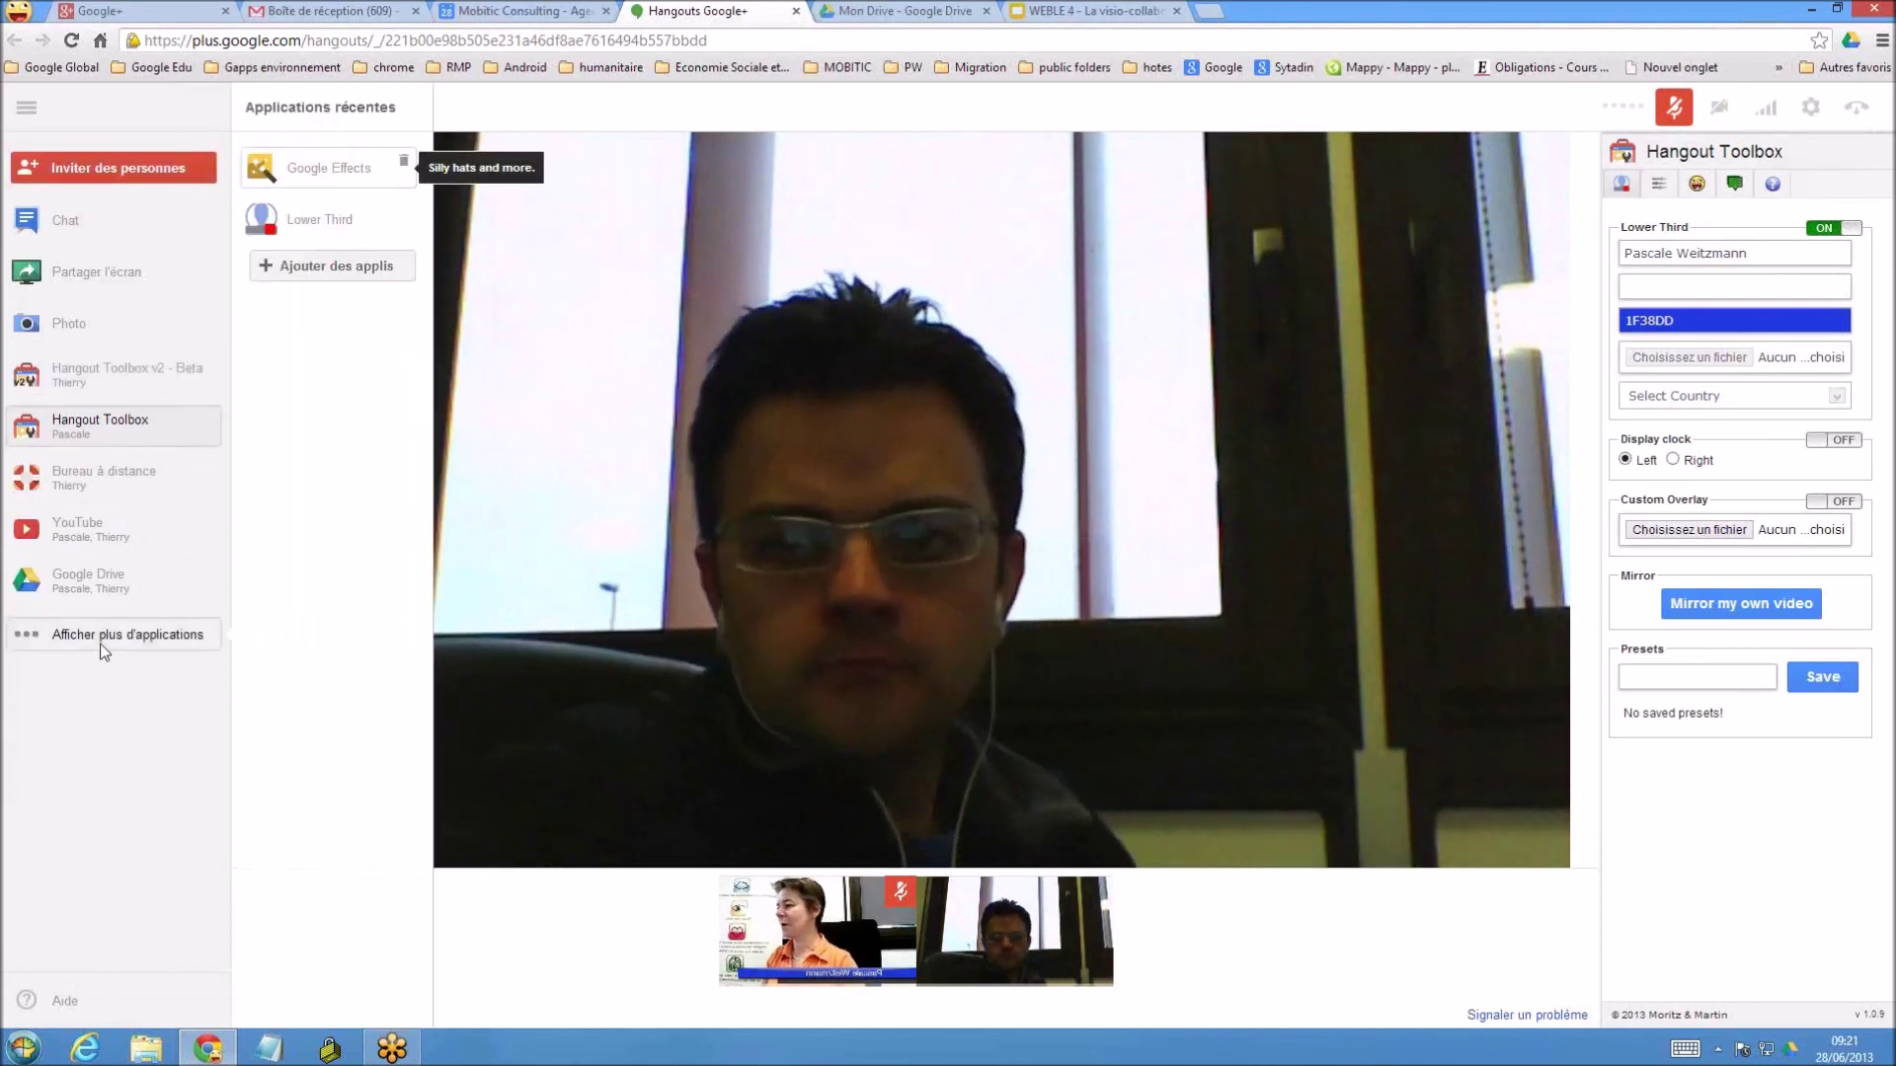
{"action": "left_click", "coordinate": [322, 265]}
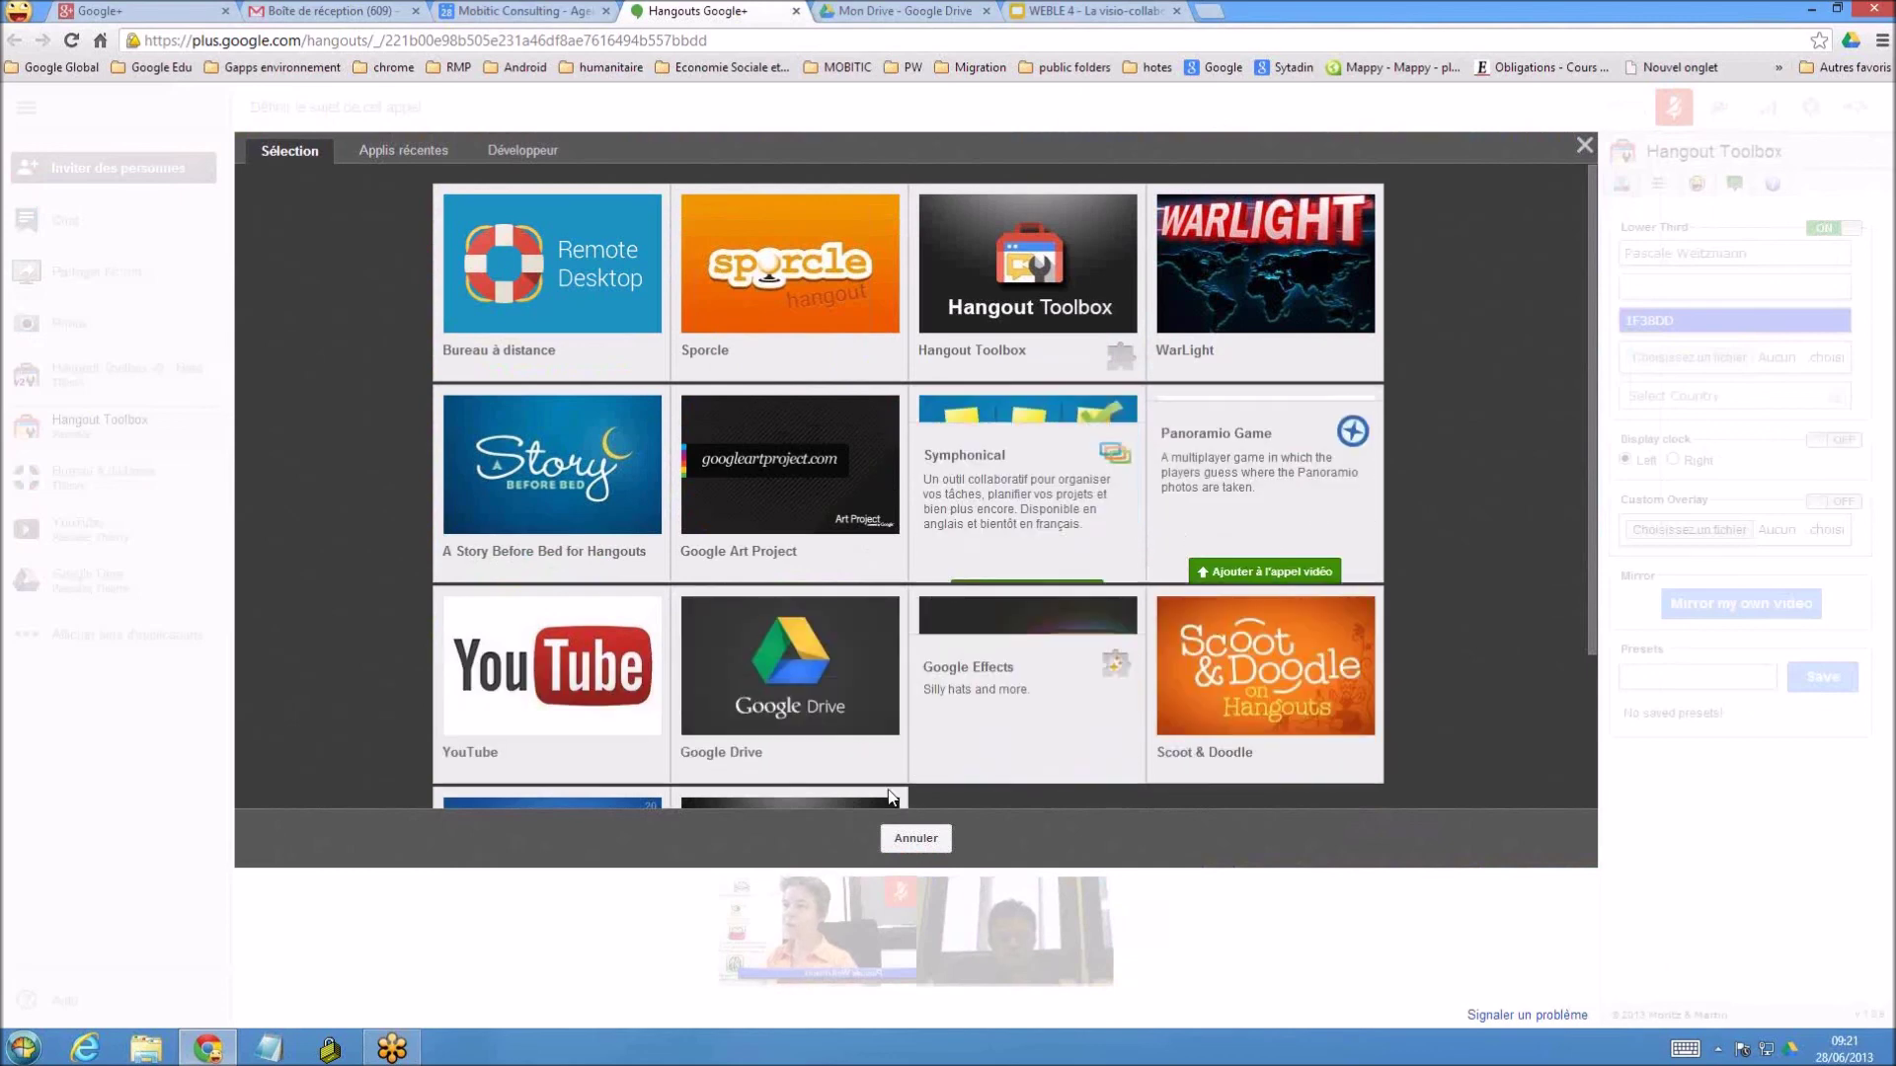
{"action": "left_click", "coordinate": [906, 841]}
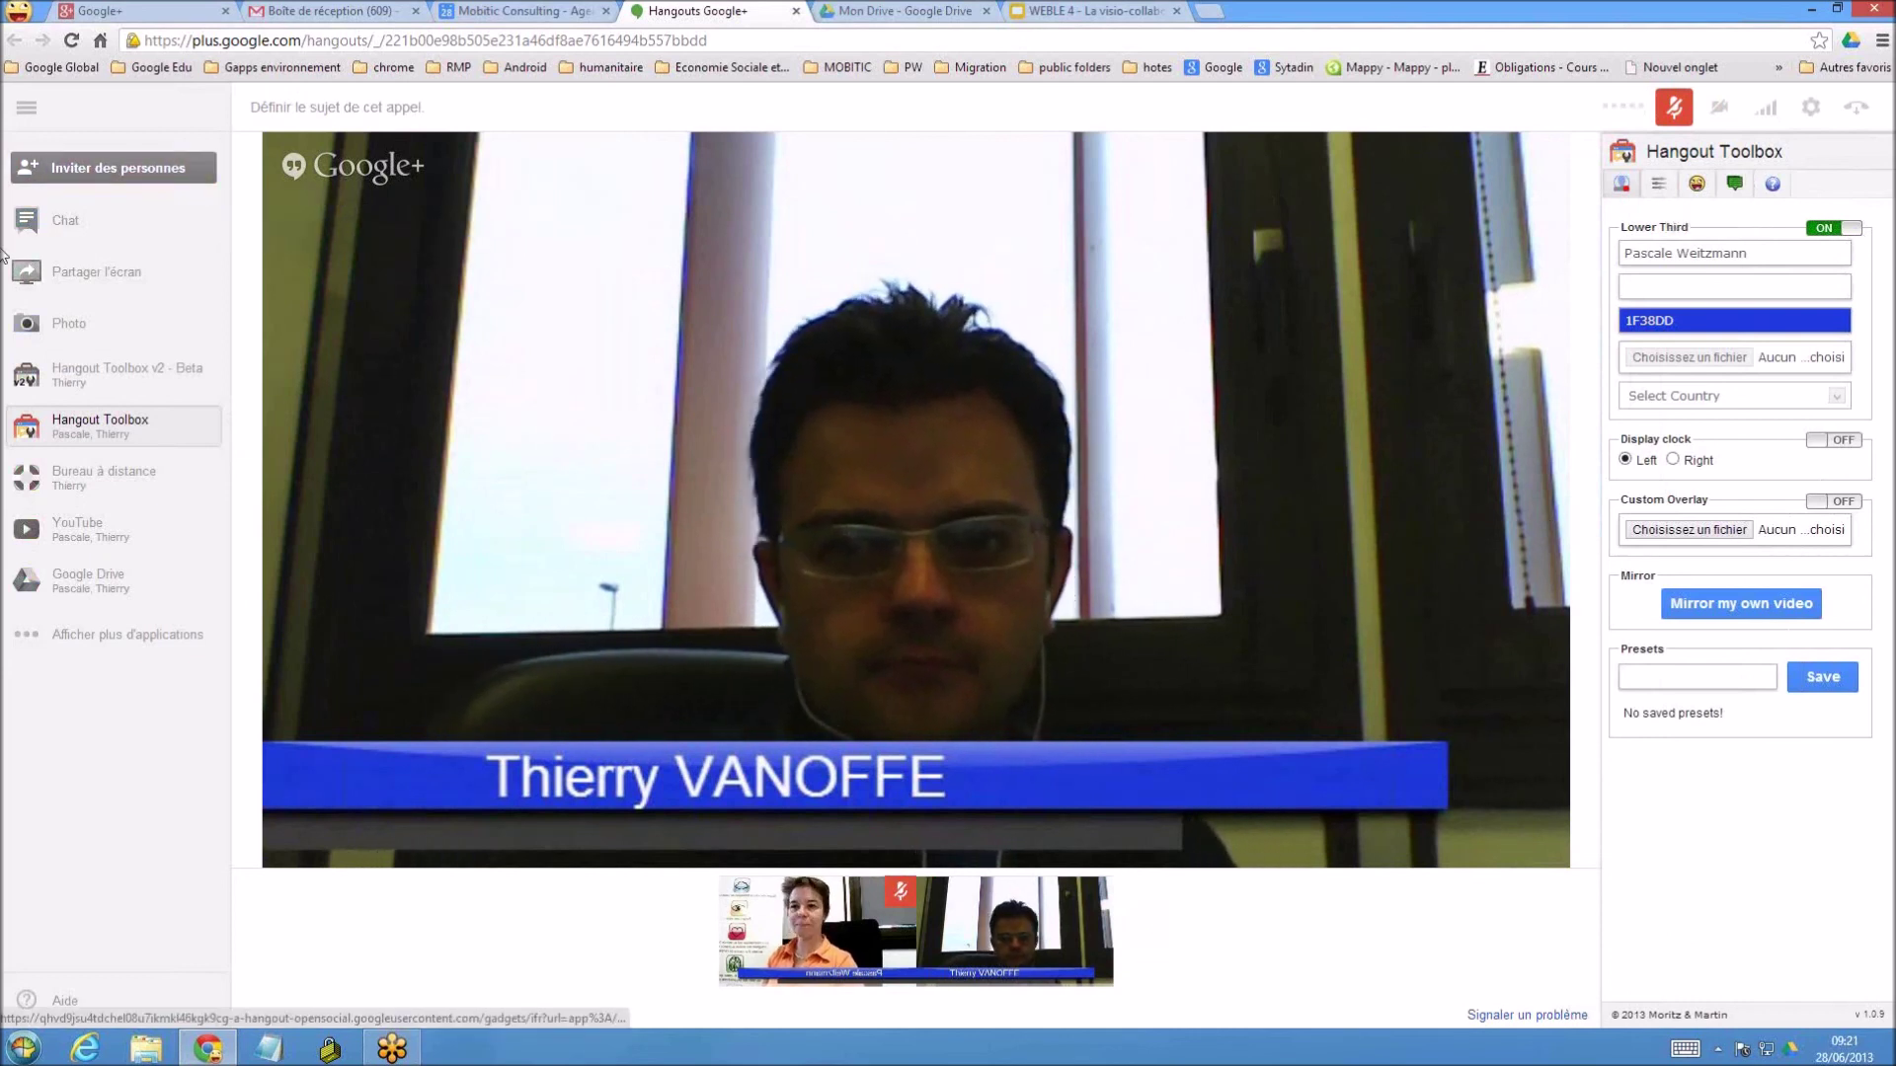
{"action": "left_click", "coordinate": [28, 424]}
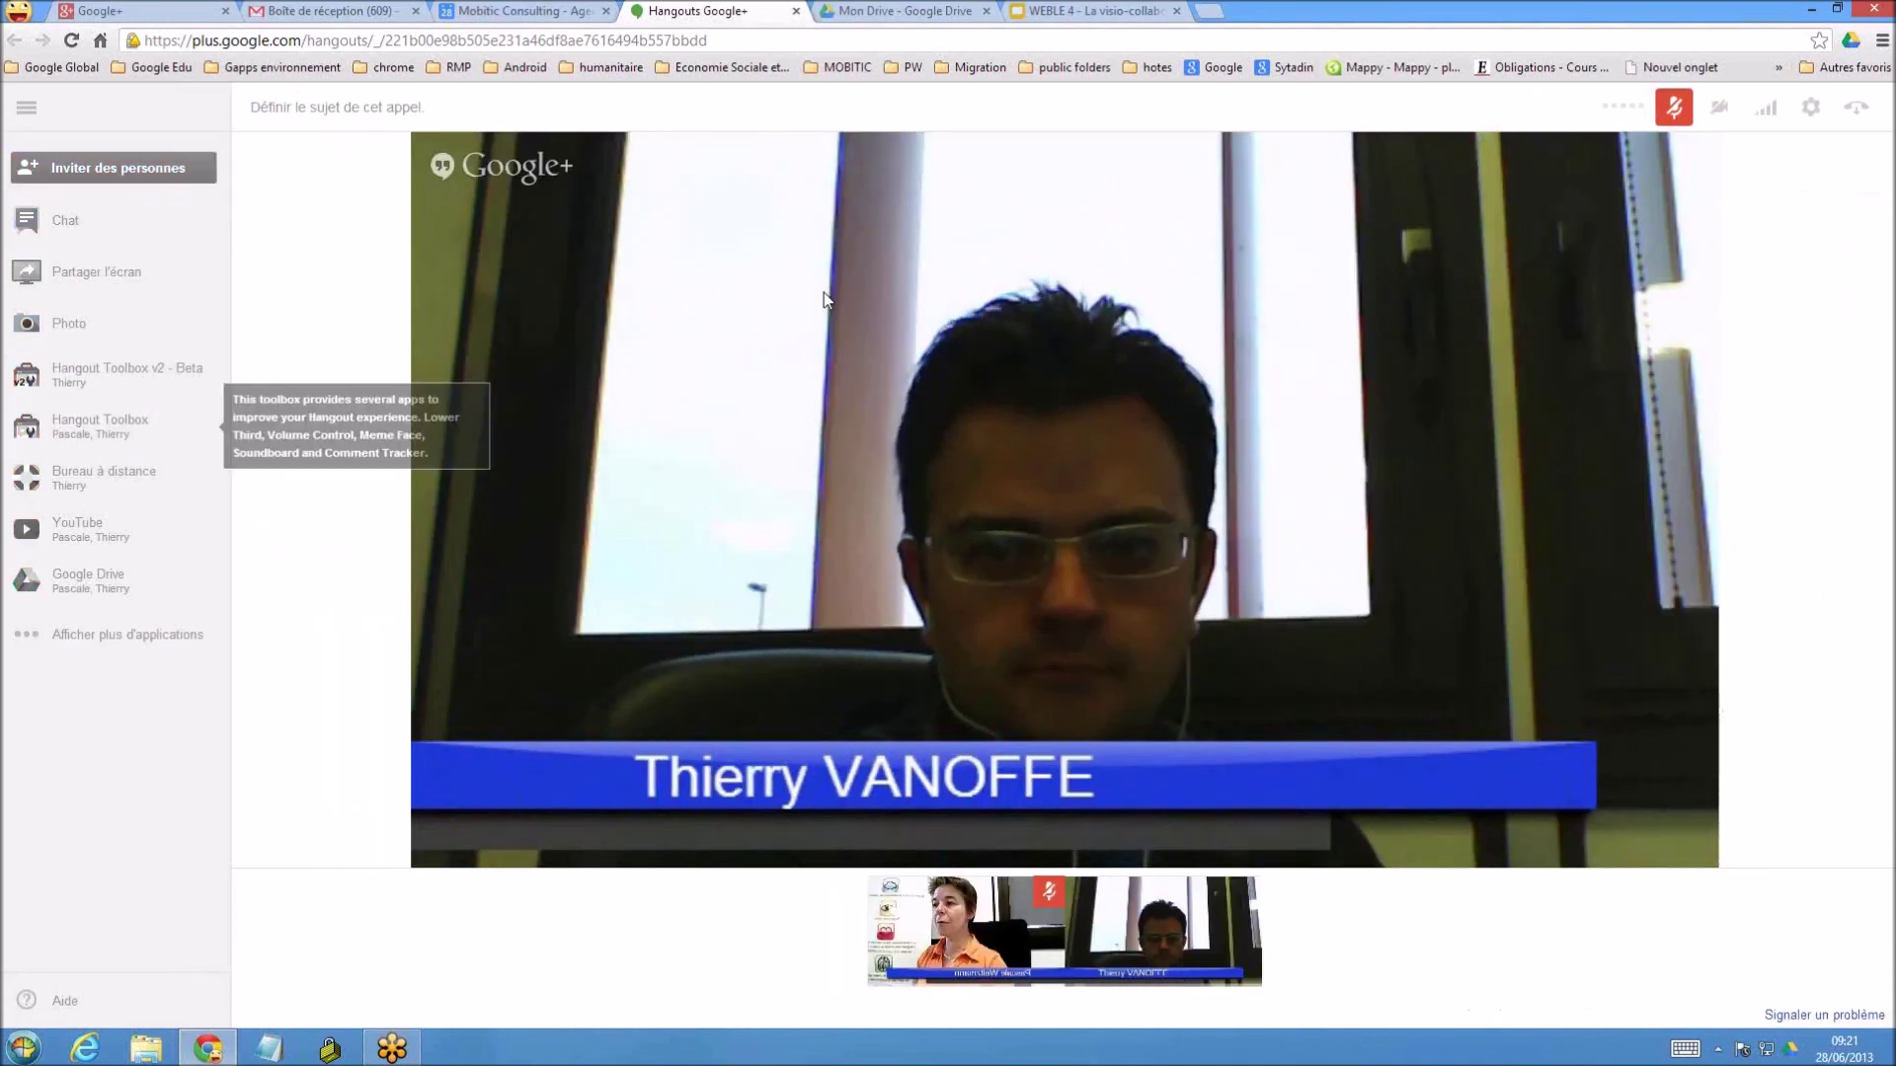